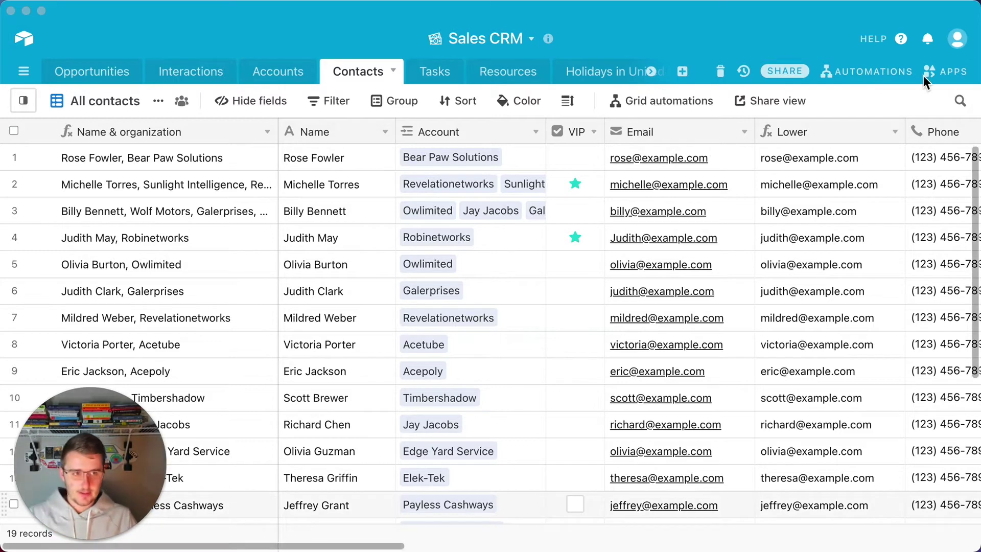
Open the Automations panel and browse the Opportunities, Contacts and Interactions tables, ending on Interactions.
{"action": "left_click", "coordinate": [862, 71]}
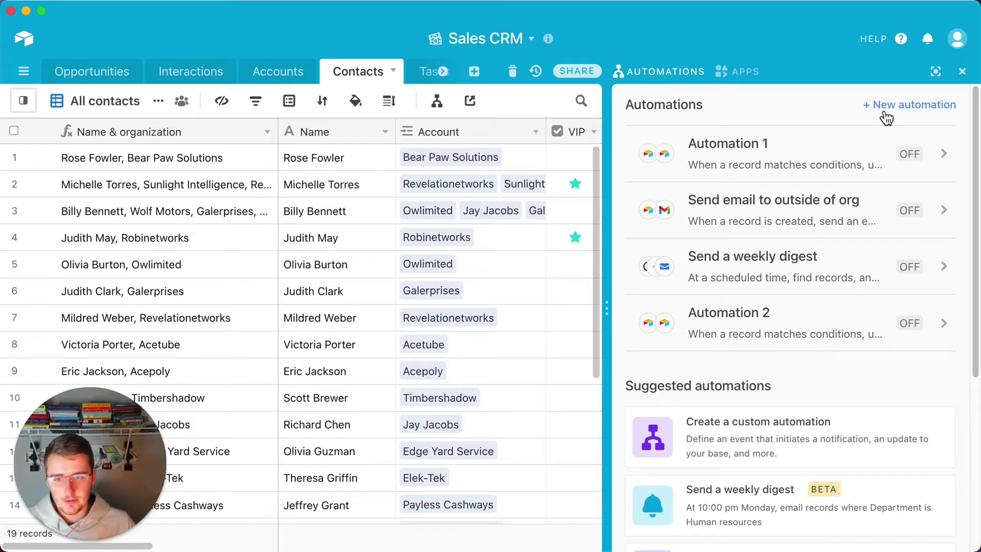
{"action": "left_click", "coordinate": [95, 75]}
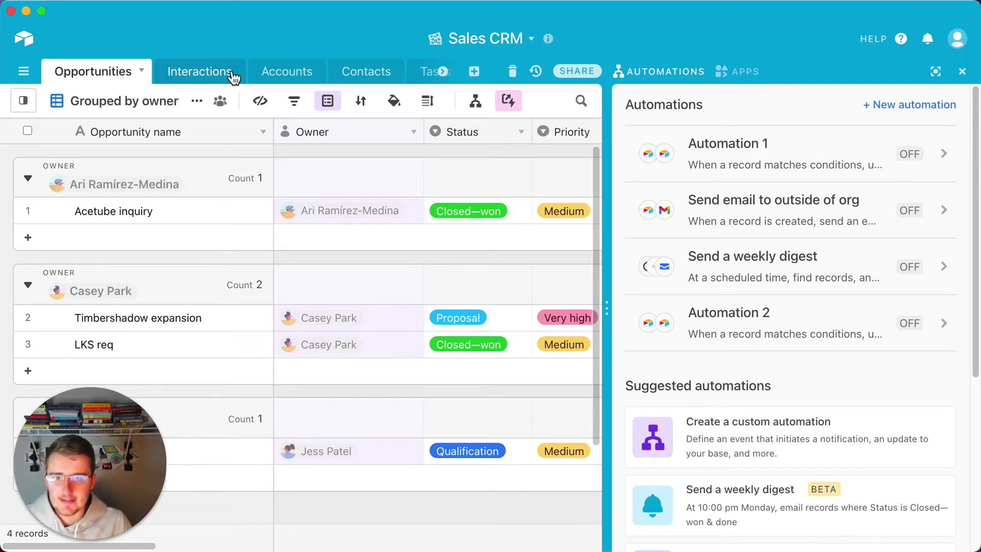
{"action": "left_click", "coordinate": [230, 73]}
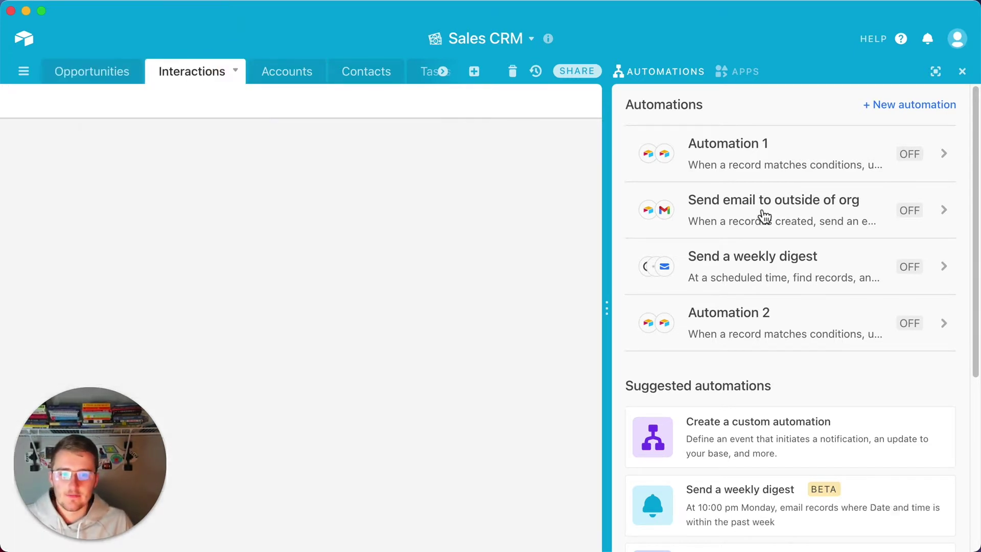
{"action": "scroll", "coordinate": [746, 261], "scroll_direction": "down", "scroll_amount": 1}
{"action": "scroll", "coordinate": [747, 261], "scroll_direction": "up", "scroll_amount": 1}
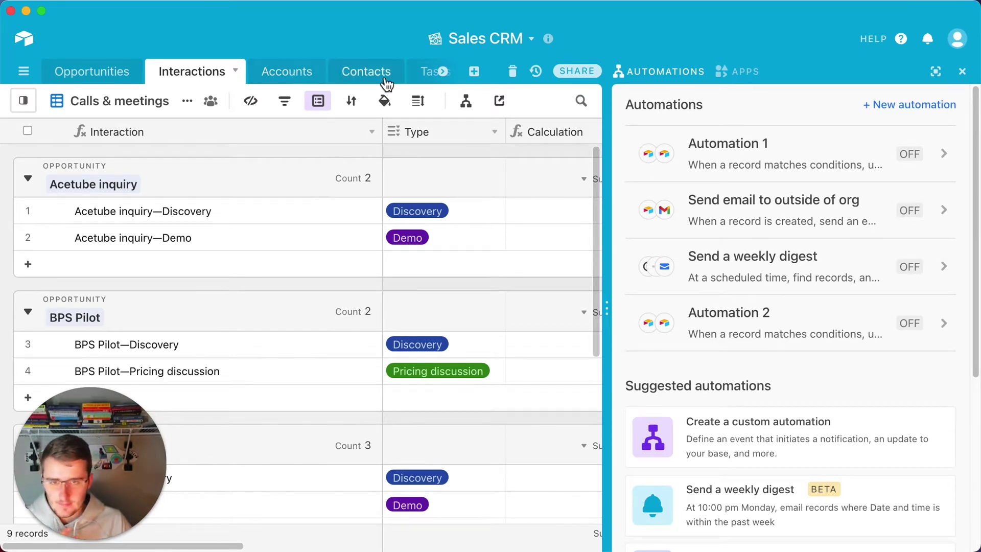
{"action": "left_click", "coordinate": [442, 71]}
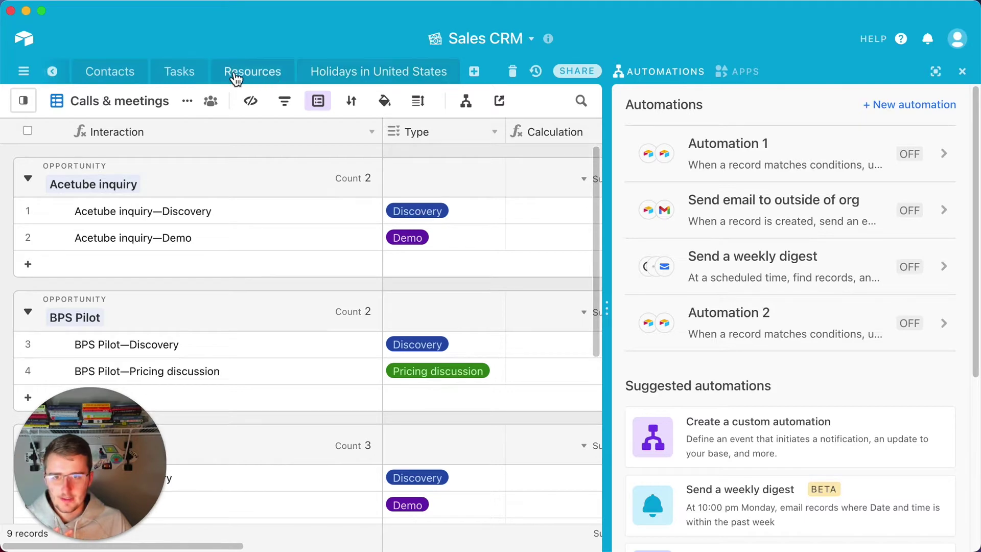
{"action": "left_click", "coordinate": [100, 75]}
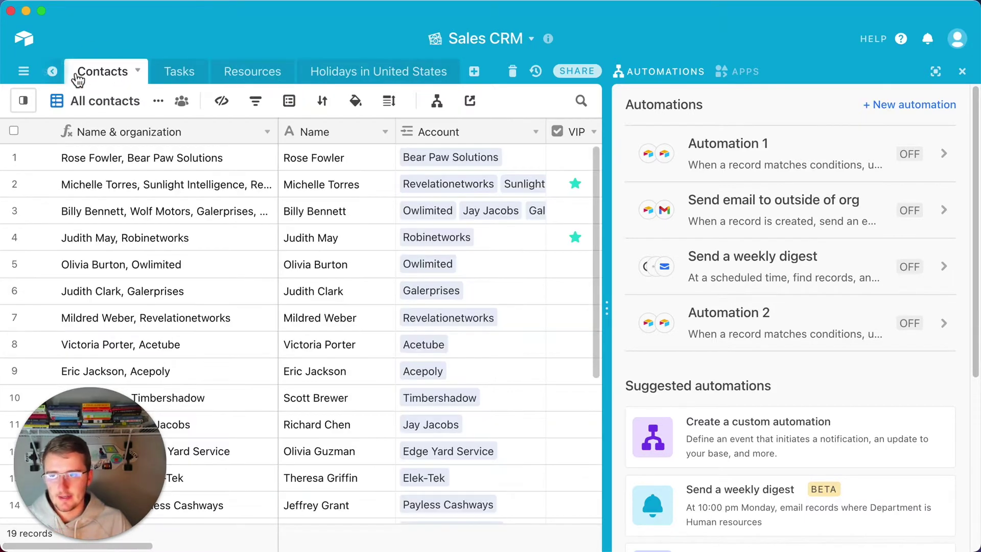
{"action": "left_click", "coordinate": [52, 71]}
{"action": "left_click", "coordinate": [221, 76]}
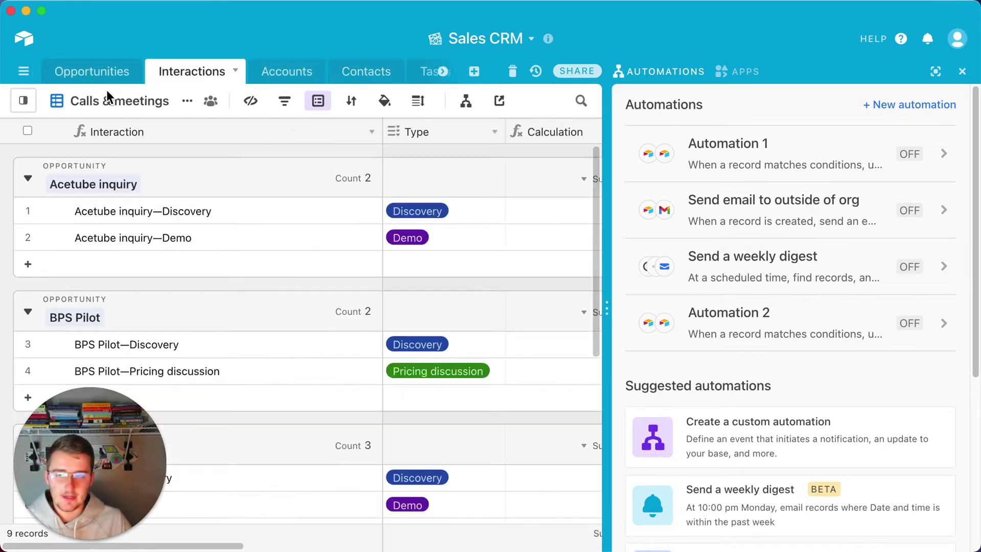
Delete the iframe embed code from the Entry form's description.
{"action": "mouse_move", "coordinate": [23, 103]}
{"action": "left_click", "coordinate": [81, 219]}
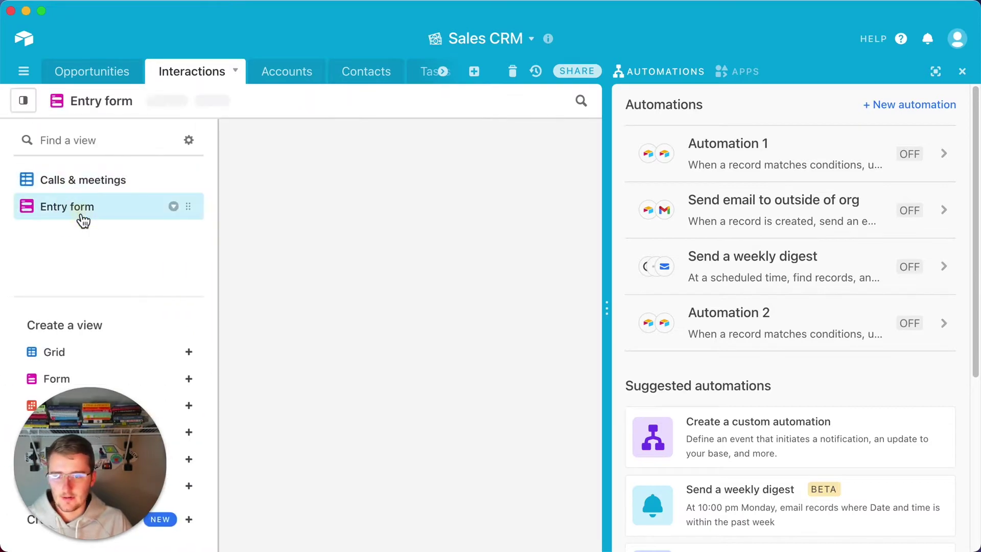
{"action": "scroll", "coordinate": [360, 305], "scroll_direction": "down", "scroll_amount": 5}
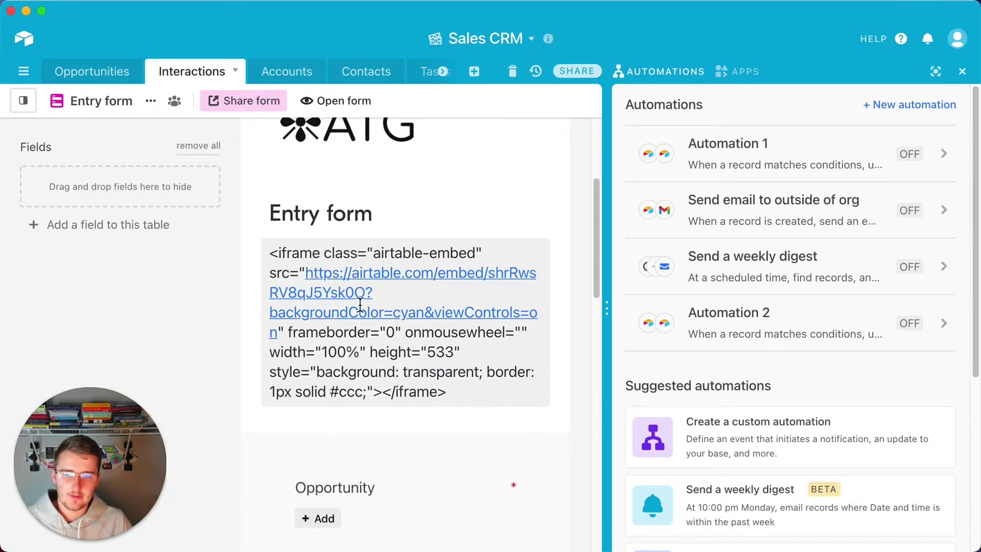
{"action": "scroll", "coordinate": [360, 305], "scroll_direction": "down", "scroll_amount": 1}
{"action": "left_click_drag", "start_coordinate": [499, 379], "coordinate": [272, 229]}
{"action": "key", "text": "BackSpace"}
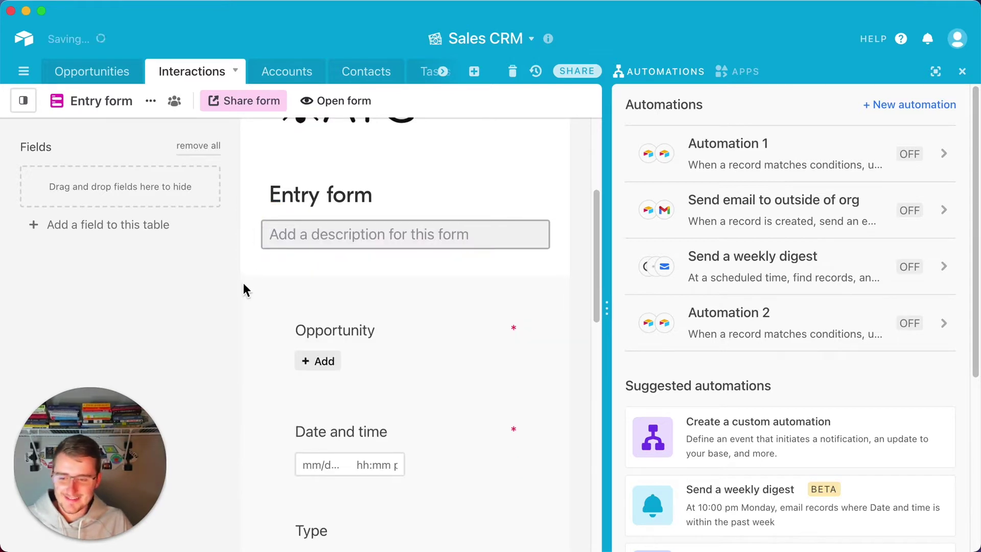
Remove the Notes field from the Entry form.
{"action": "scroll", "coordinate": [243, 284], "scroll_direction": "down", "scroll_amount": 5}
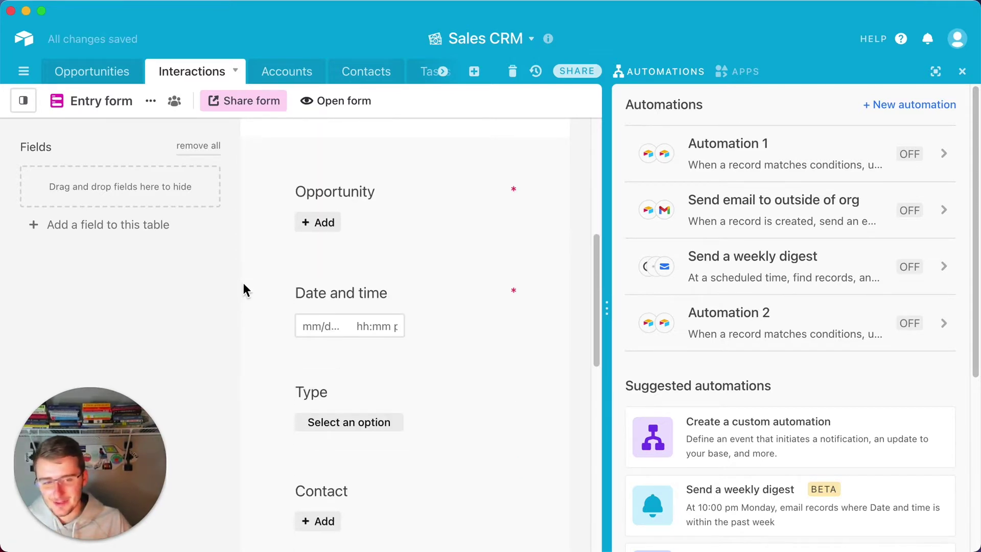
{"action": "scroll", "coordinate": [243, 284], "scroll_direction": "down", "scroll_amount": 10}
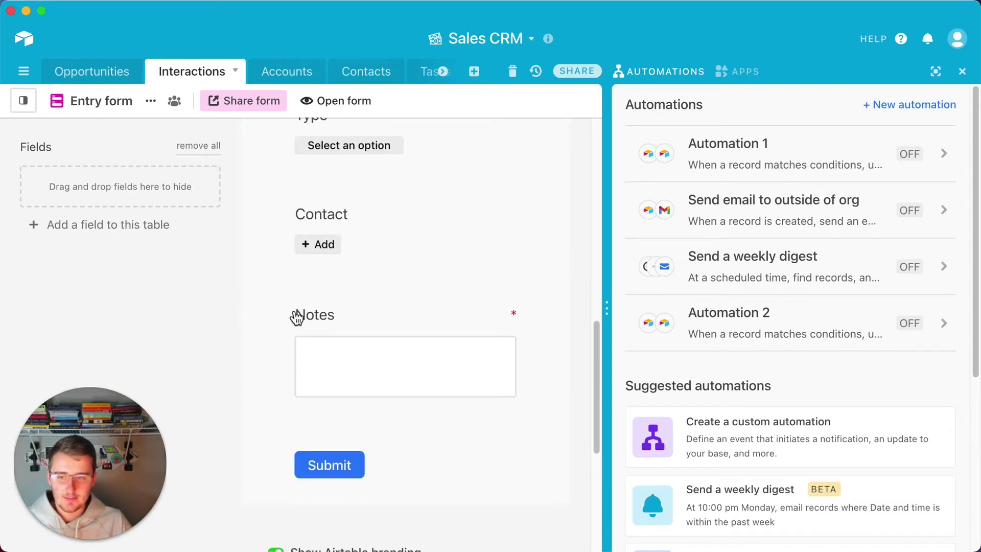
{"action": "left_click", "coordinate": [394, 320]}
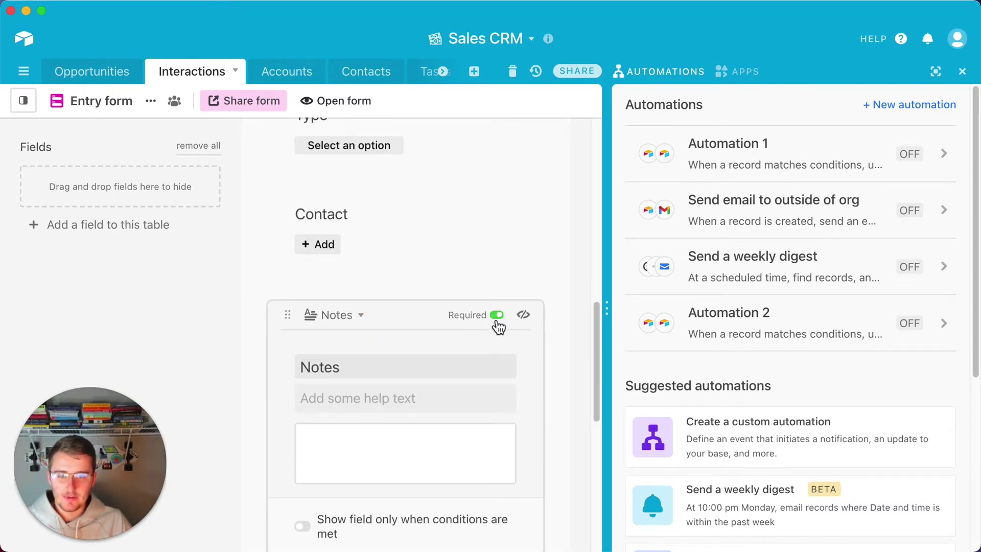
{"action": "left_click", "coordinate": [525, 315]}
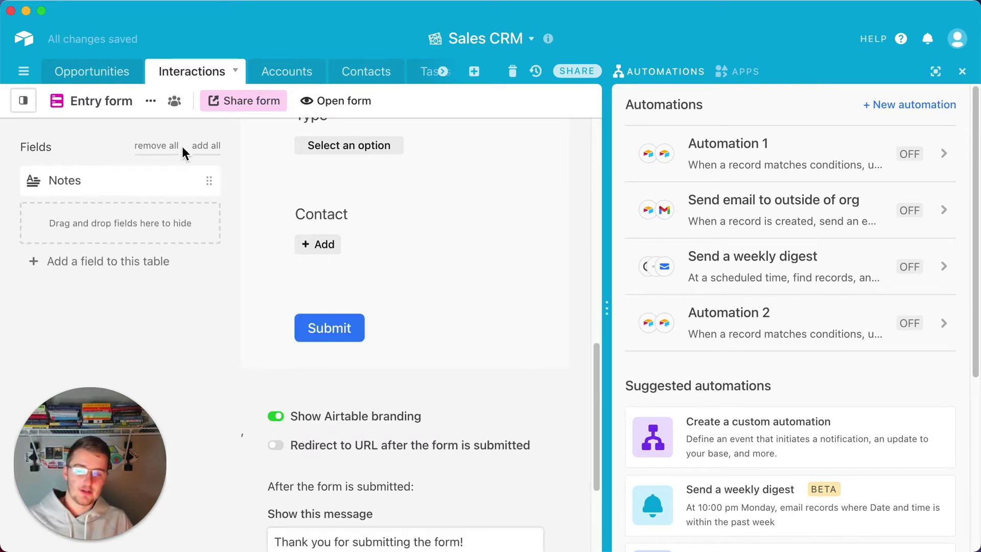
Start a new automation triggered when an Interactions record matches conditions.
{"action": "mouse_move", "coordinate": [32, 102]}
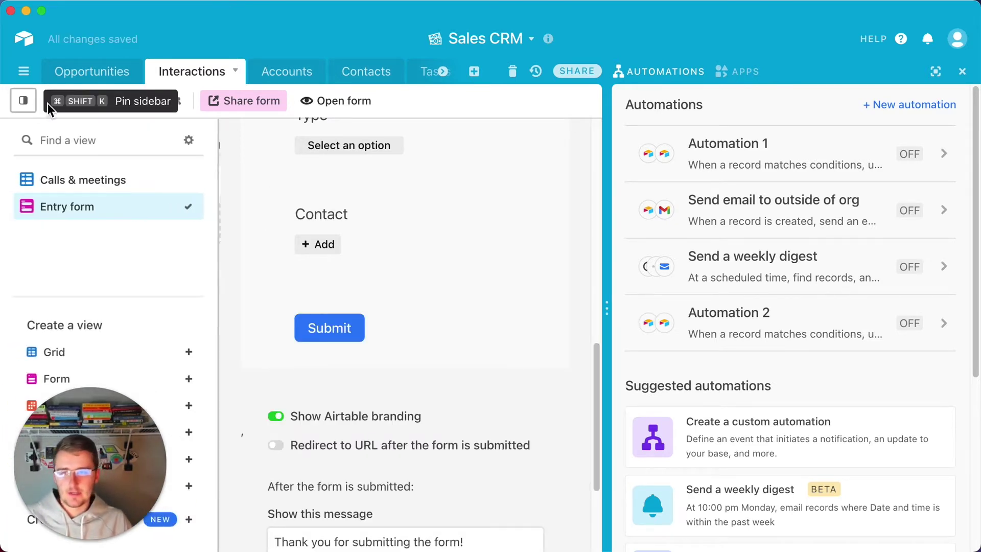
{"action": "left_click", "coordinate": [83, 183]}
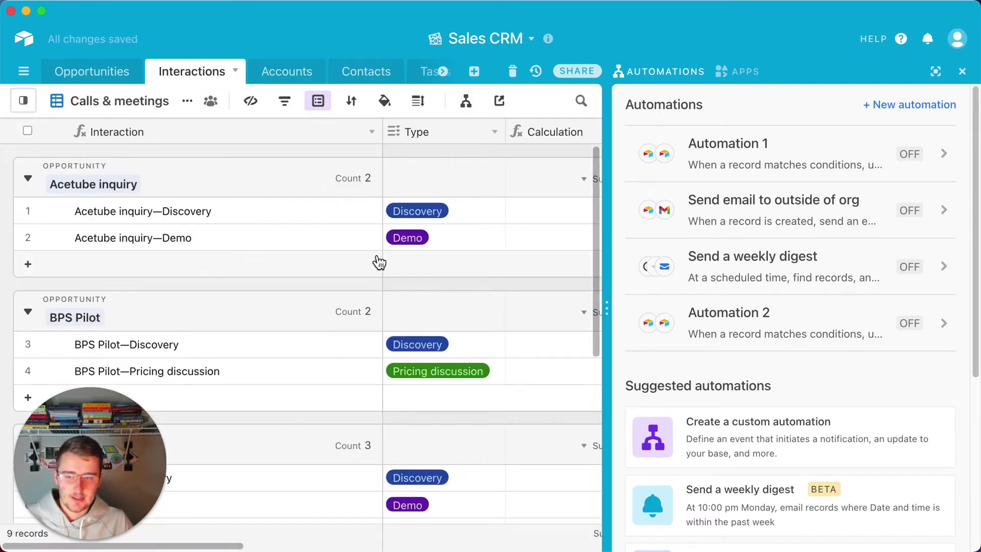
{"action": "left_click", "coordinate": [884, 106]}
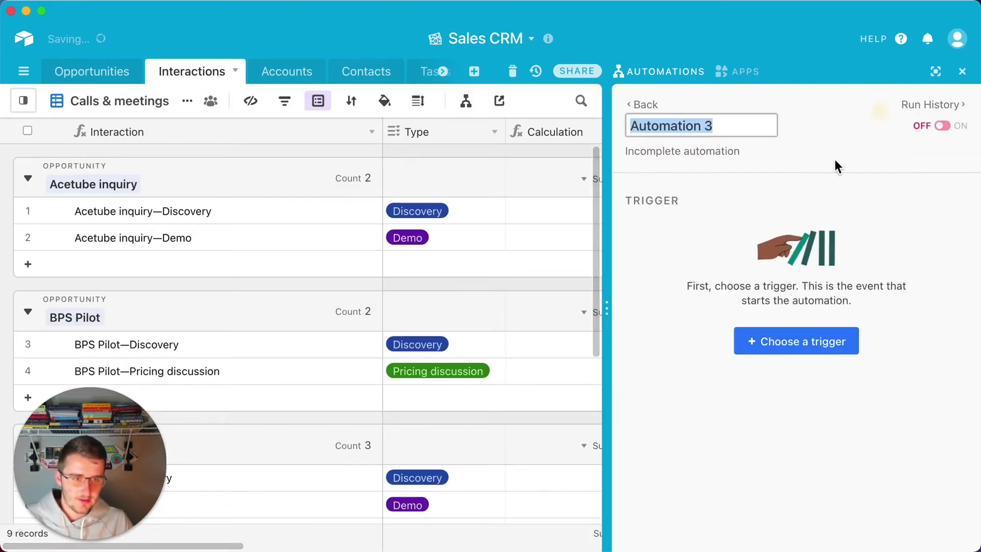
{"action": "left_click", "coordinate": [777, 346]}
{"action": "left_click", "coordinate": [707, 147]}
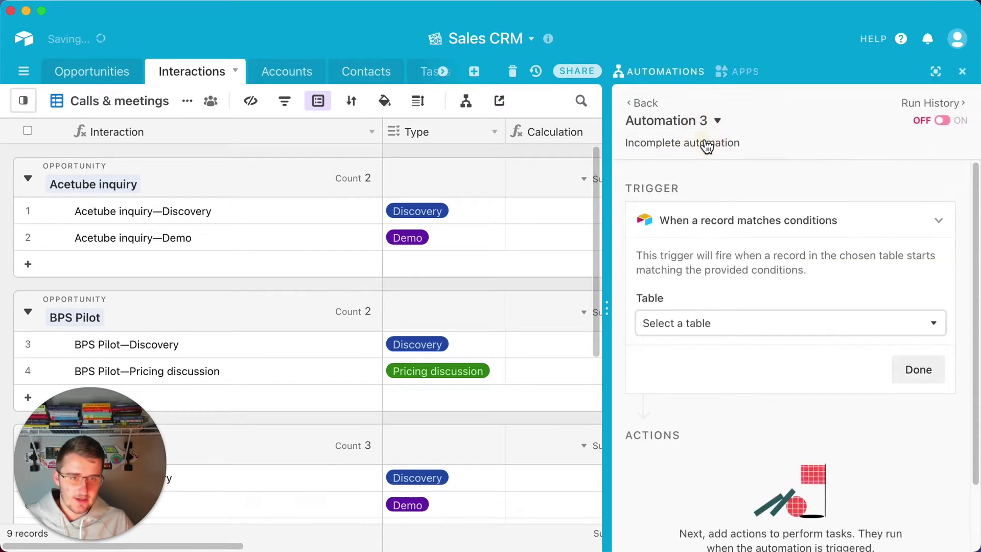
{"action": "left_click", "coordinate": [715, 324]}
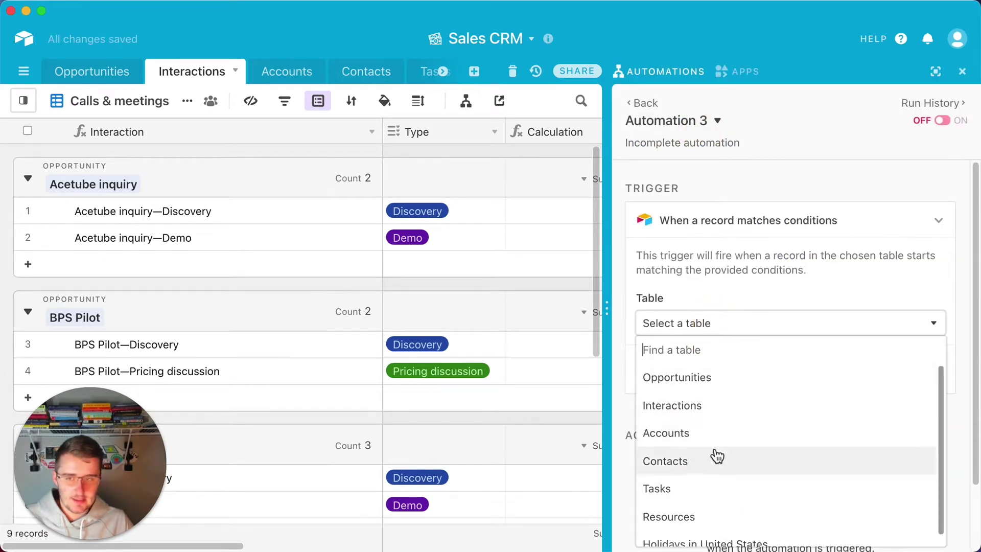
{"action": "left_click", "coordinate": [697, 406]}
Add a trigger condition requiring Type to be not empty.
{"action": "left_click", "coordinate": [691, 378]}
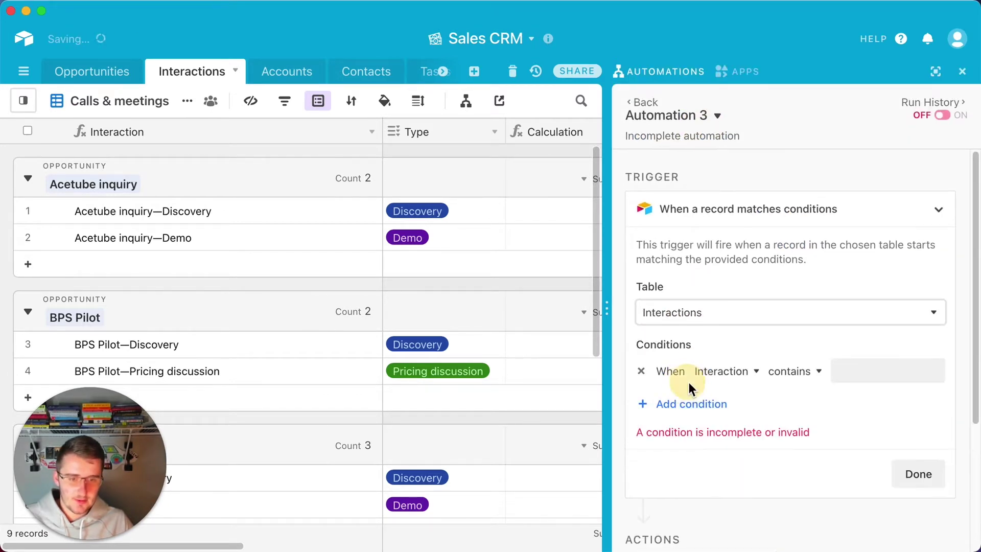
{"action": "left_click", "coordinate": [759, 368]}
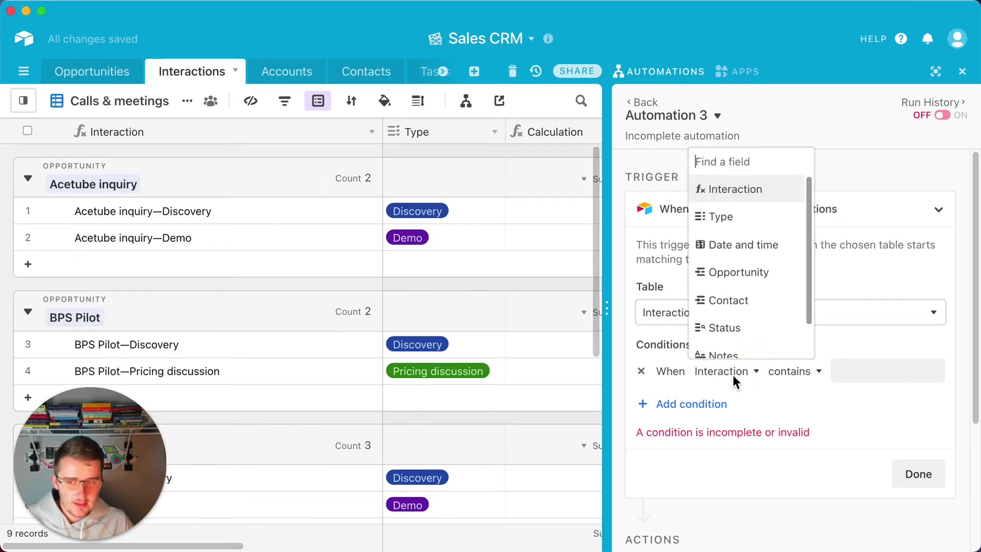
{"action": "left_click", "coordinate": [896, 371]}
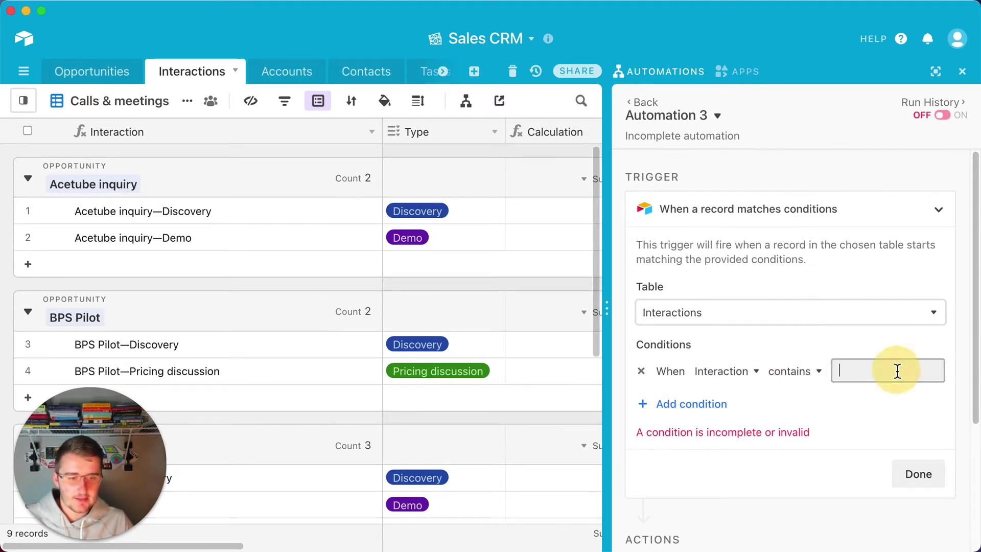
{"action": "left_click", "coordinate": [818, 373]}
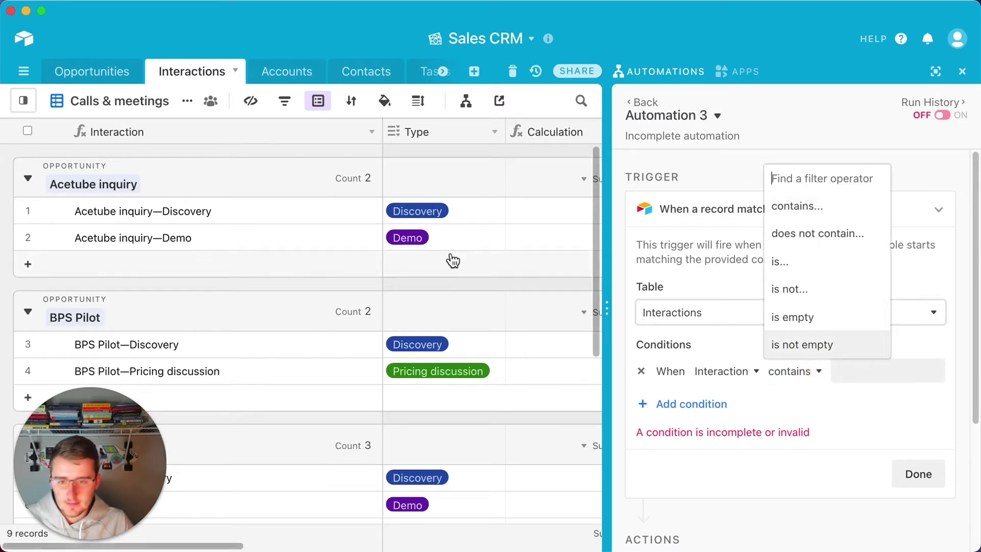
{"action": "left_click", "coordinate": [718, 376]}
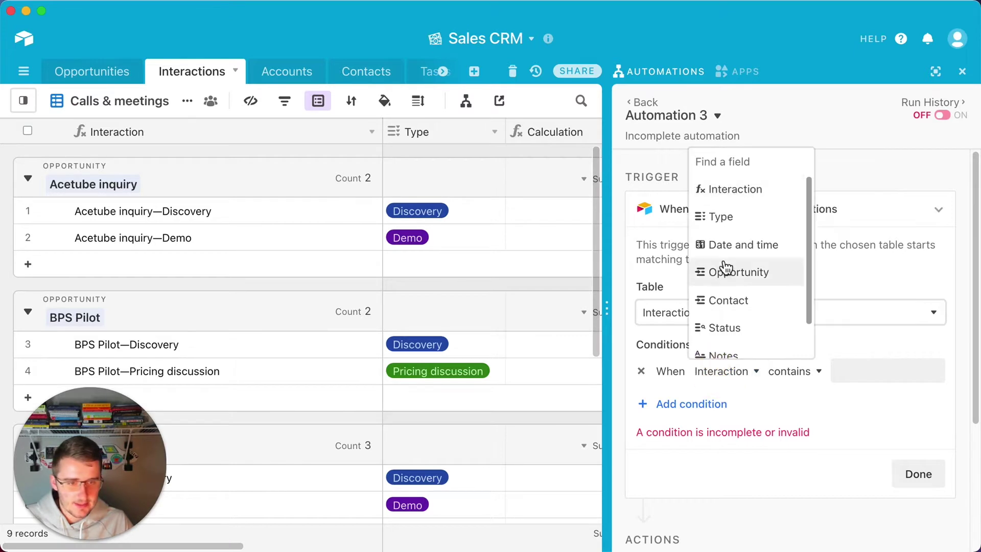
{"action": "left_click", "coordinate": [721, 217]}
{"action": "left_click", "coordinate": [792, 376]}
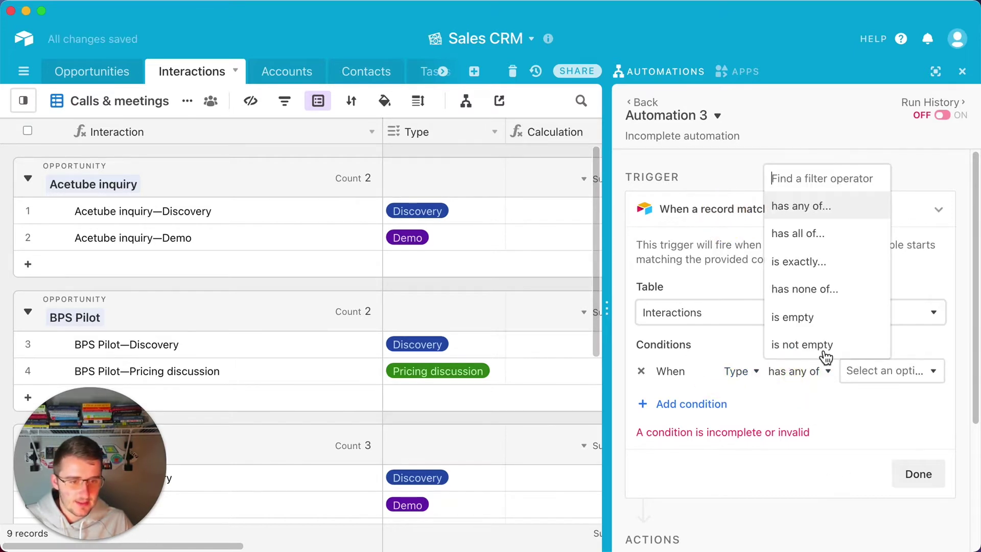
{"action": "left_click", "coordinate": [817, 346]}
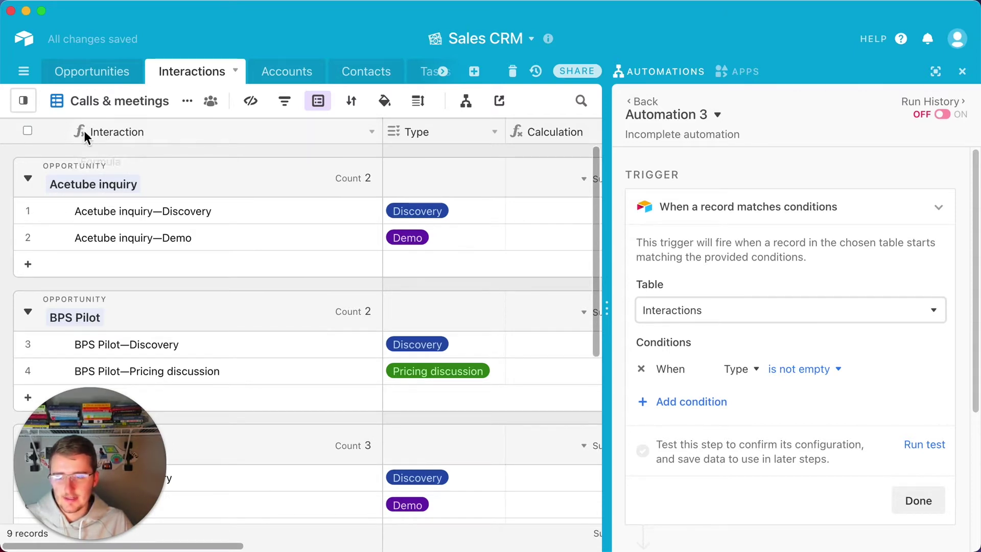
Inspect the Interaction field's formula settings without changes and narrow the Interaction column.
{"action": "double_click", "coordinate": [115, 129]}
{"action": "left_click", "coordinate": [306, 421]}
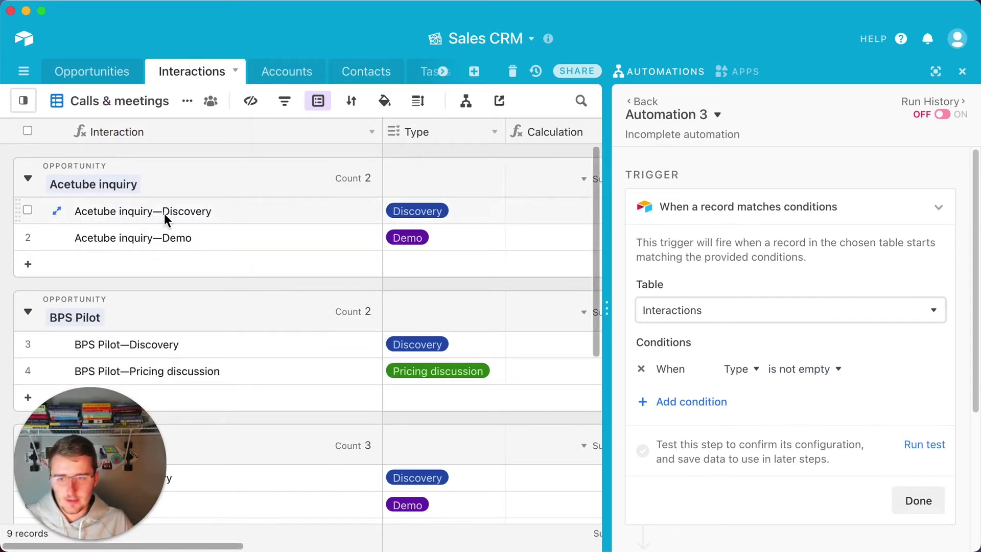
{"action": "double_click", "coordinate": [170, 132]}
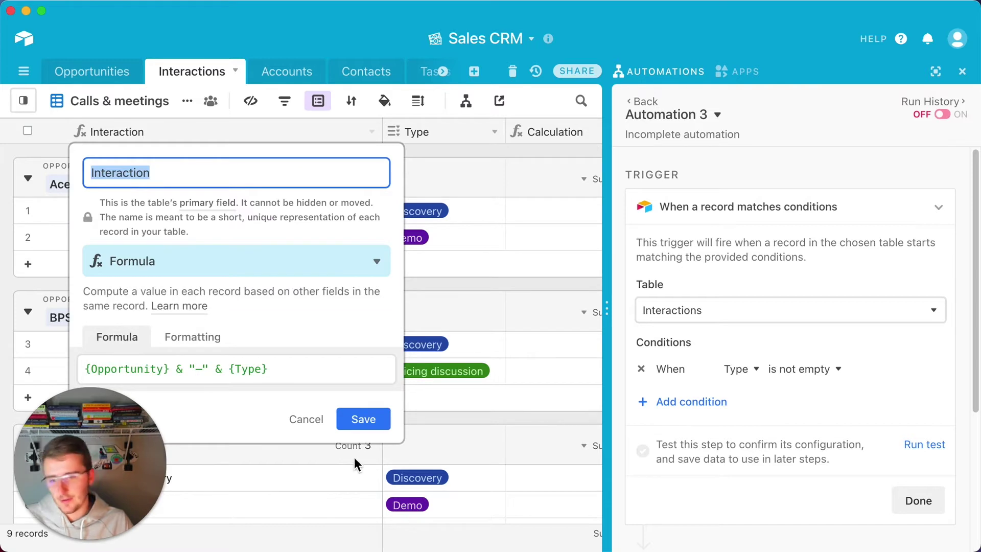
{"action": "left_click", "coordinate": [307, 419]}
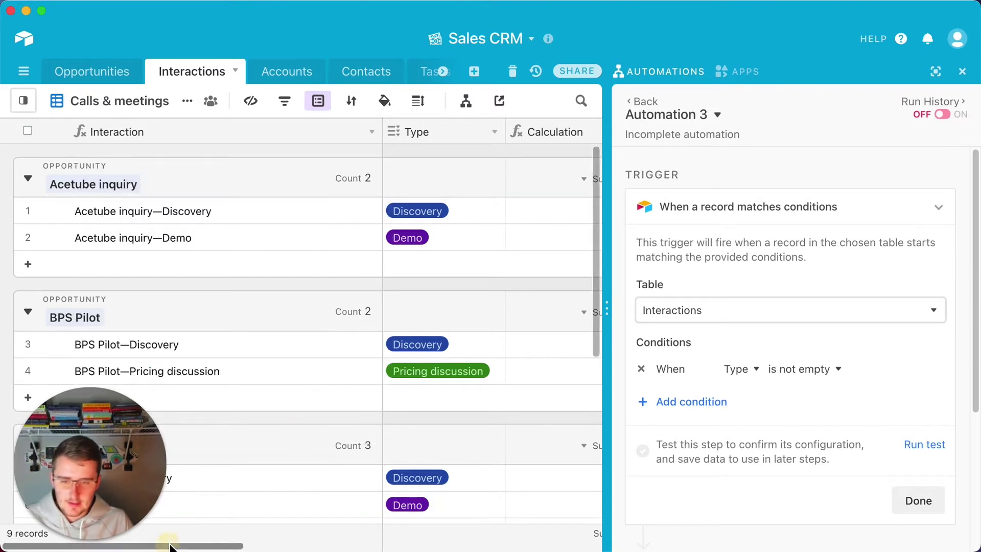
{"action": "left_click_drag", "start_coordinate": [176, 545], "coordinate": [138, 544]}
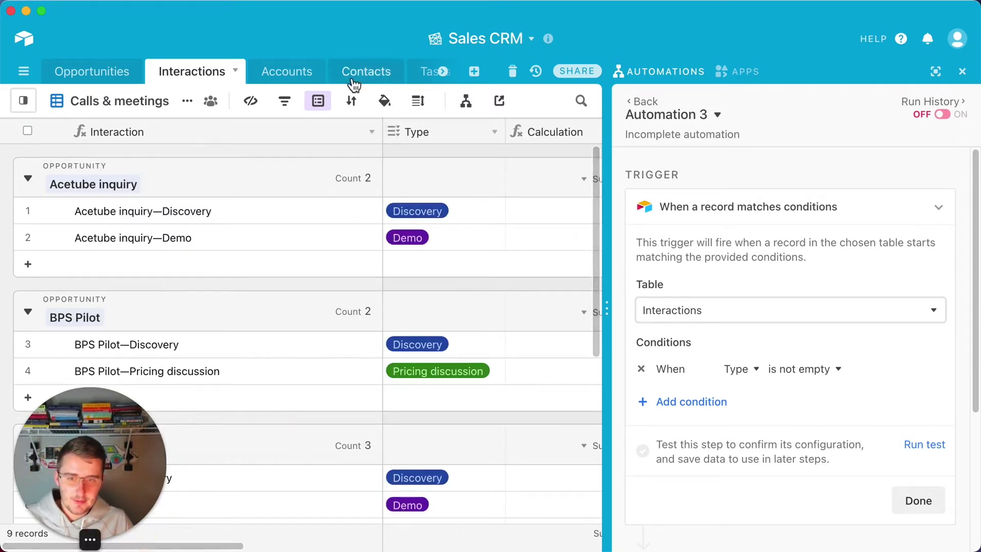
{"action": "left_click_drag", "start_coordinate": [380, 132], "coordinate": [232, 134]}
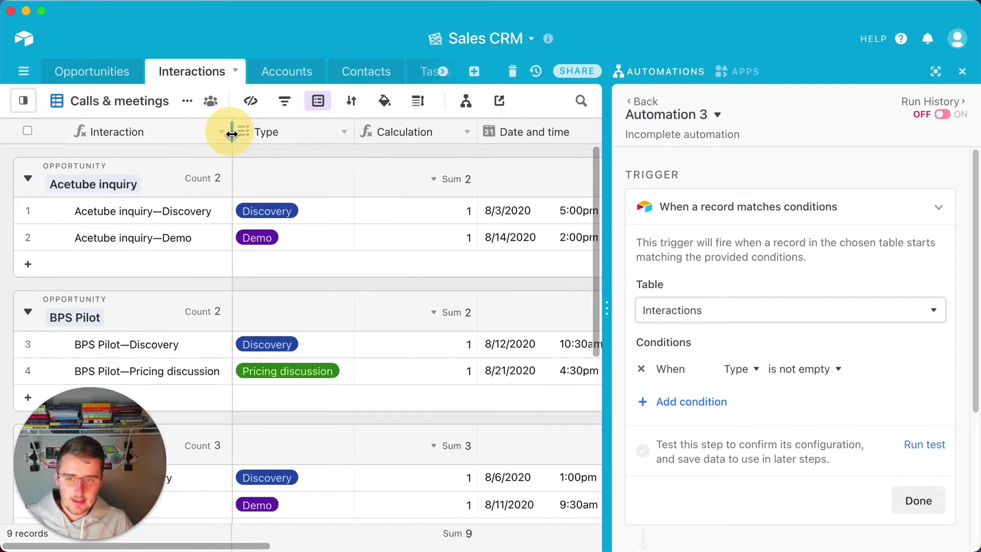
Add a second condition requiring Date and time to be not empty, then test the trigger.
{"action": "left_click", "coordinate": [728, 415]}
{"action": "left_click", "coordinate": [725, 400]}
{"action": "left_click", "coordinate": [753, 270]}
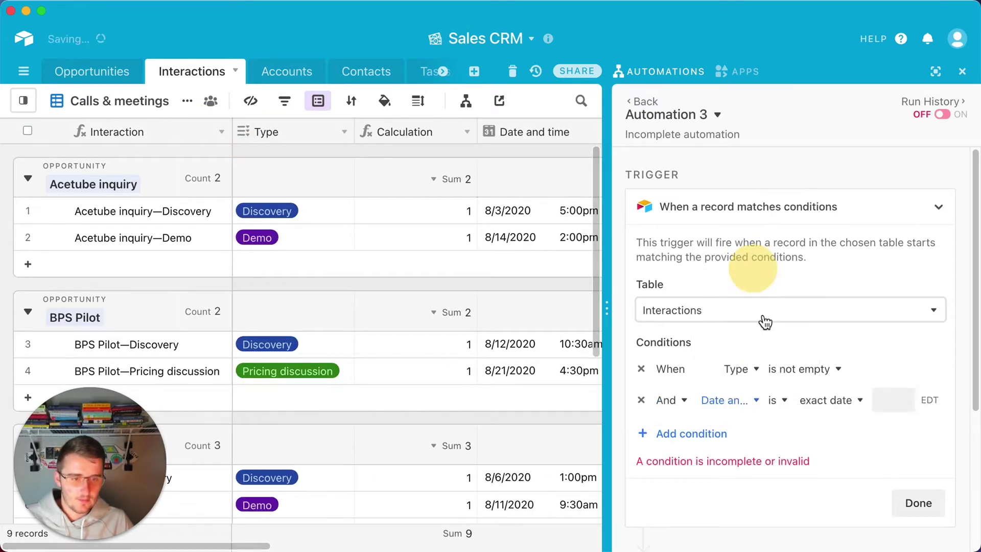
{"action": "left_click", "coordinate": [764, 400]}
{"action": "left_click", "coordinate": [769, 404]}
{"action": "left_click", "coordinate": [772, 400]}
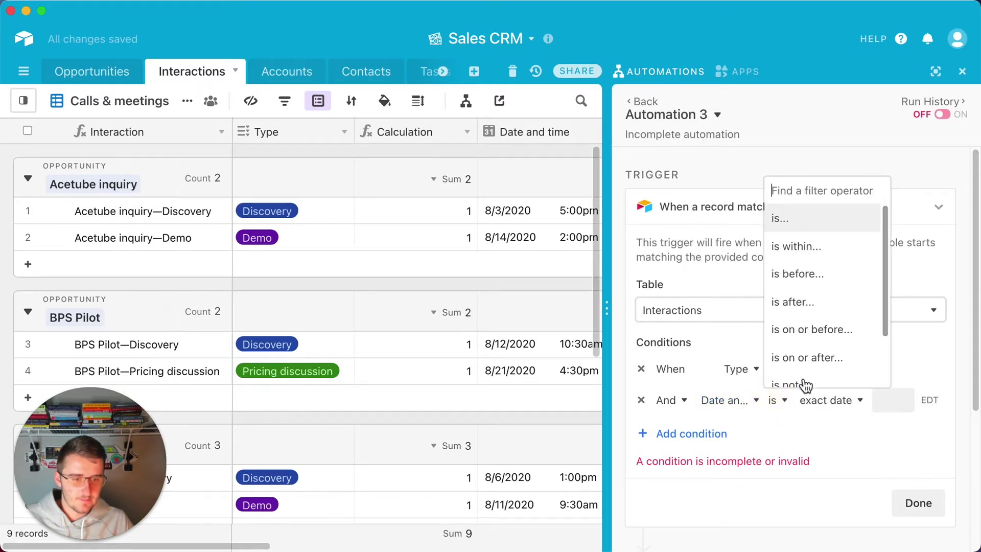
{"action": "scroll", "coordinate": [807, 384], "scroll_direction": "down", "scroll_amount": 2}
{"action": "left_click", "coordinate": [803, 373]}
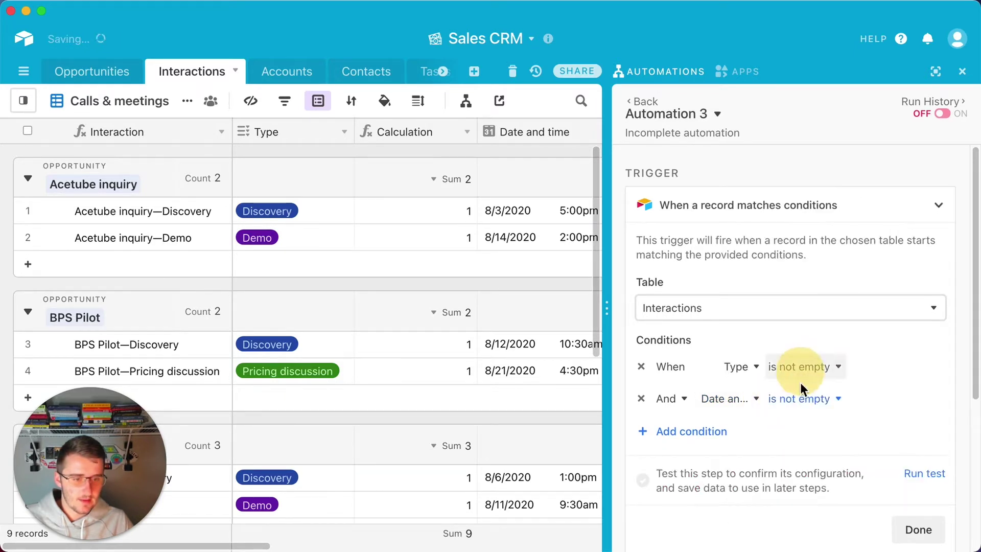
{"action": "left_click", "coordinate": [918, 474]}
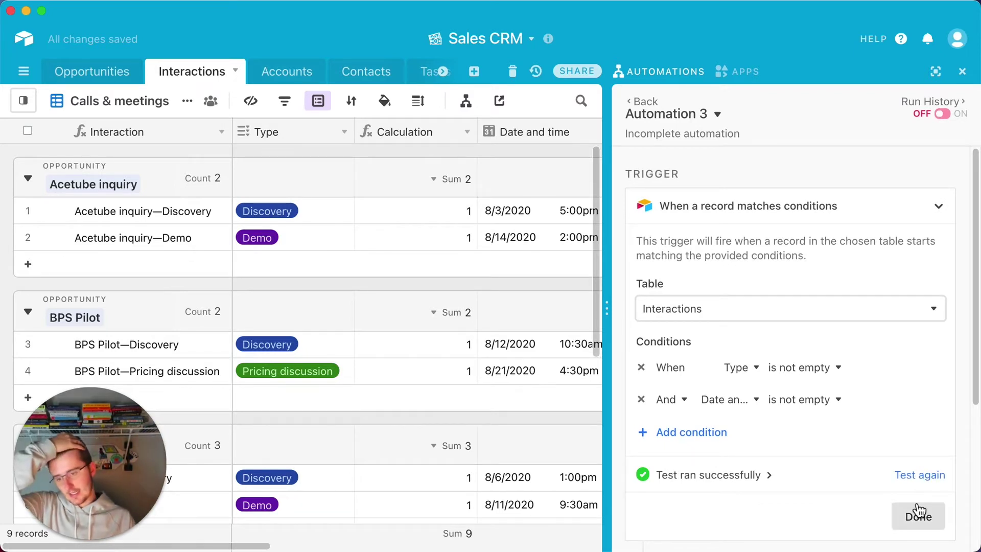
Finish the trigger and add an Update record action.
{"action": "left_click", "coordinate": [918, 515]}
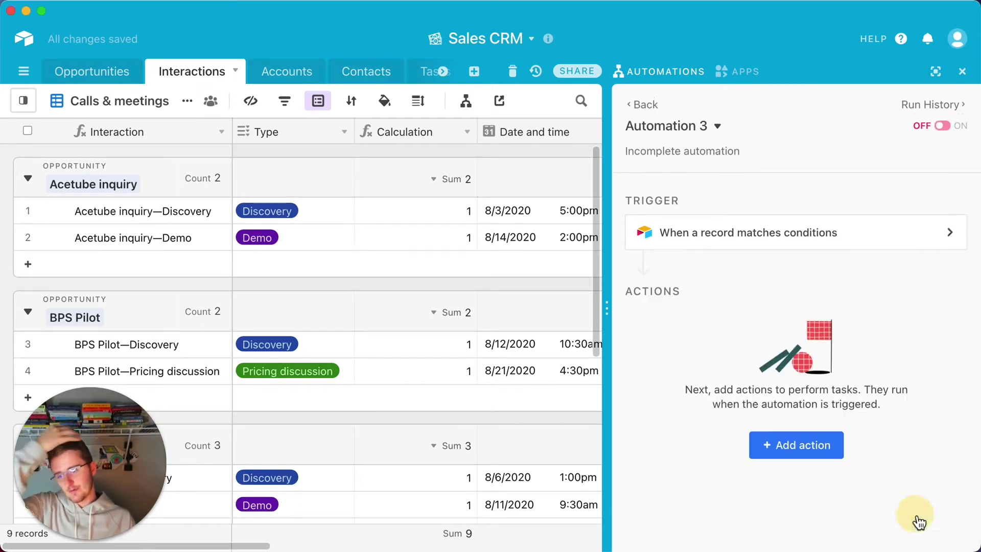
{"action": "left_click", "coordinate": [809, 454]}
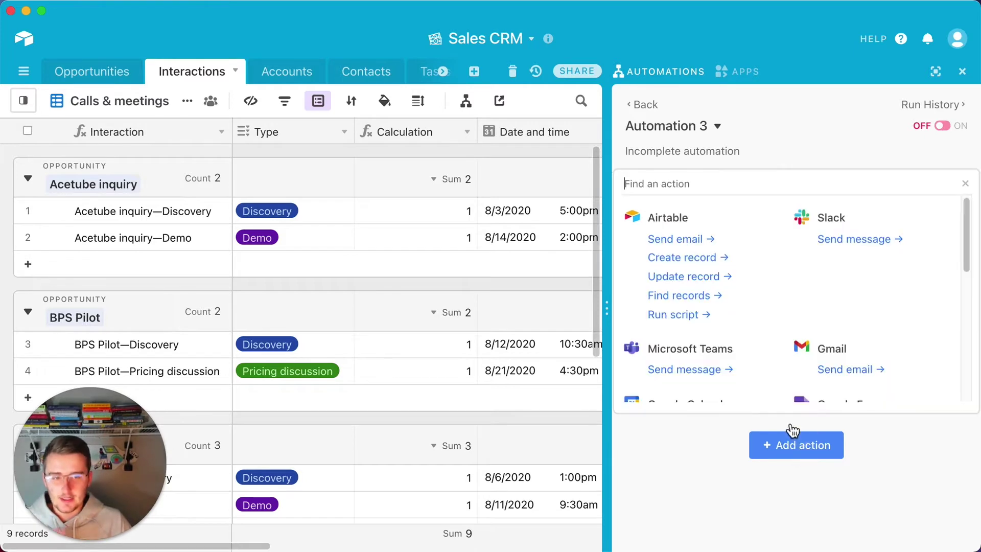
{"action": "left_click", "coordinate": [686, 281]}
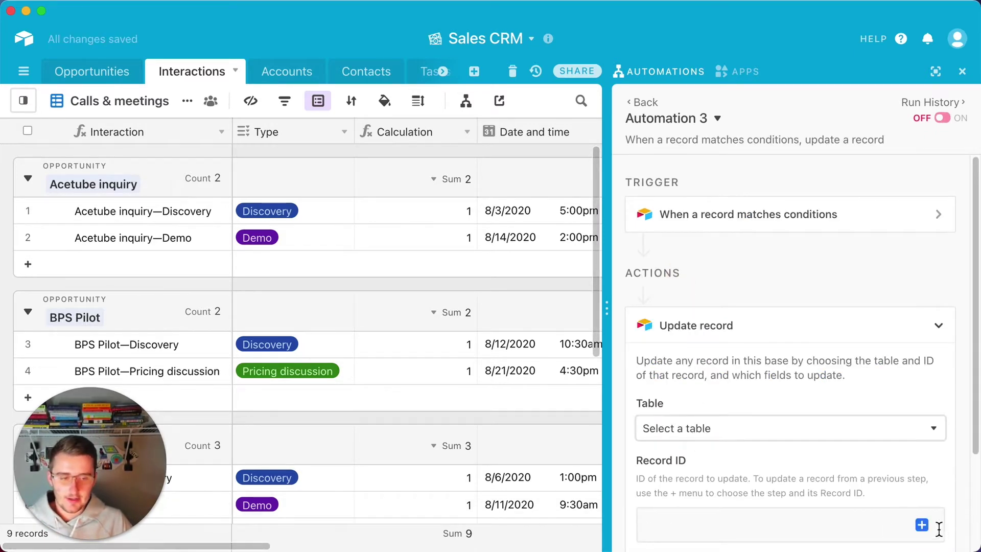
Set the action's Record ID to the trigger record's Airtable record ID.
{"action": "left_click", "coordinate": [922, 524]}
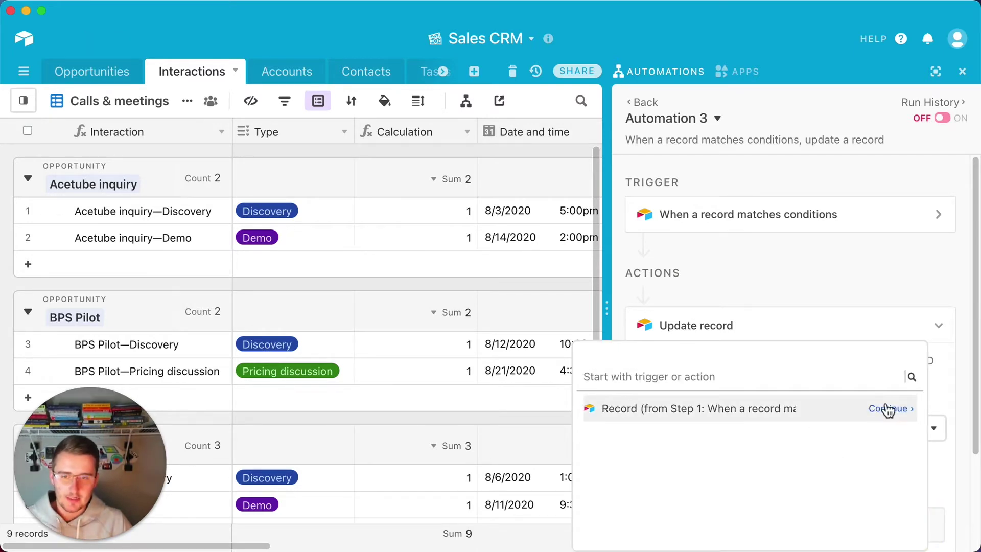
{"action": "left_click", "coordinate": [903, 411]}
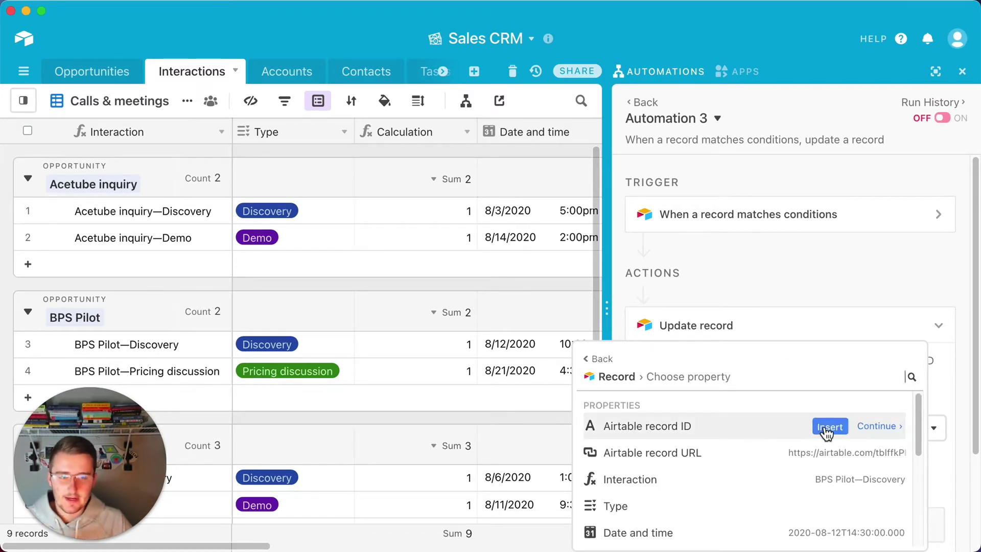
{"action": "left_click", "coordinate": [826, 432]}
{"action": "scroll", "coordinate": [823, 425], "scroll_direction": "down", "scroll_amount": 2}
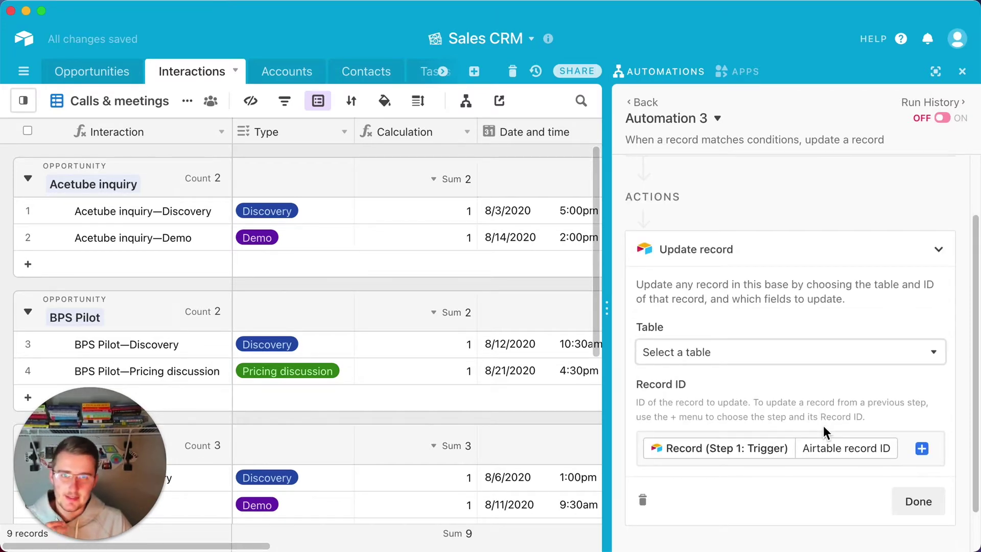
{"action": "scroll", "coordinate": [823, 425], "scroll_direction": "down", "scroll_amount": 2}
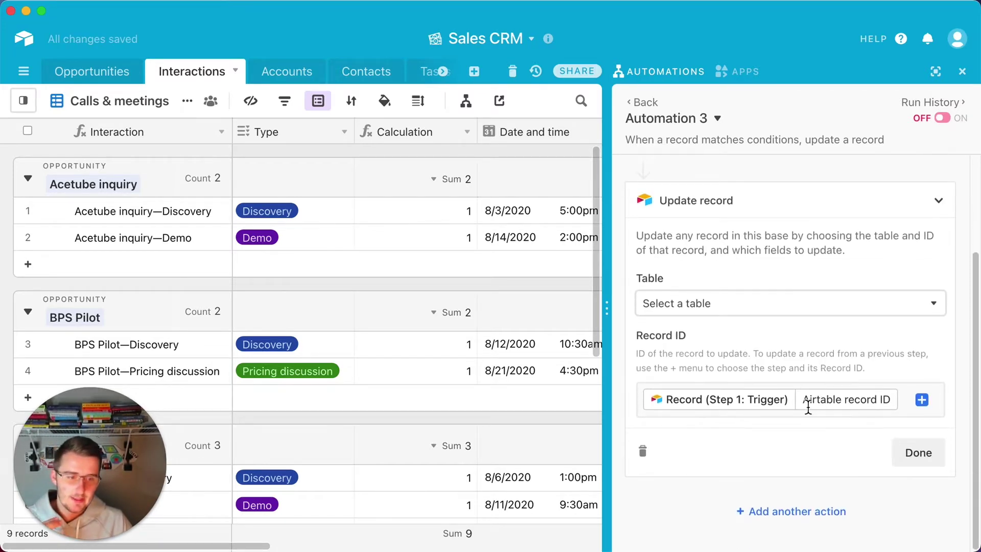
{"action": "left_click", "coordinate": [930, 459]}
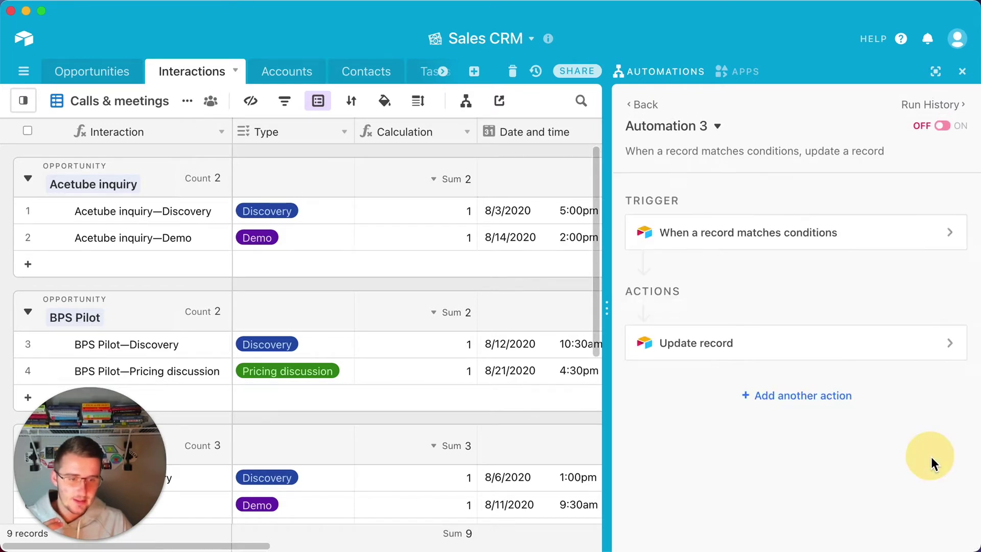
{"action": "left_click", "coordinate": [701, 352]}
{"action": "scroll", "coordinate": [746, 410], "scroll_direction": "down", "scroll_amount": 5}
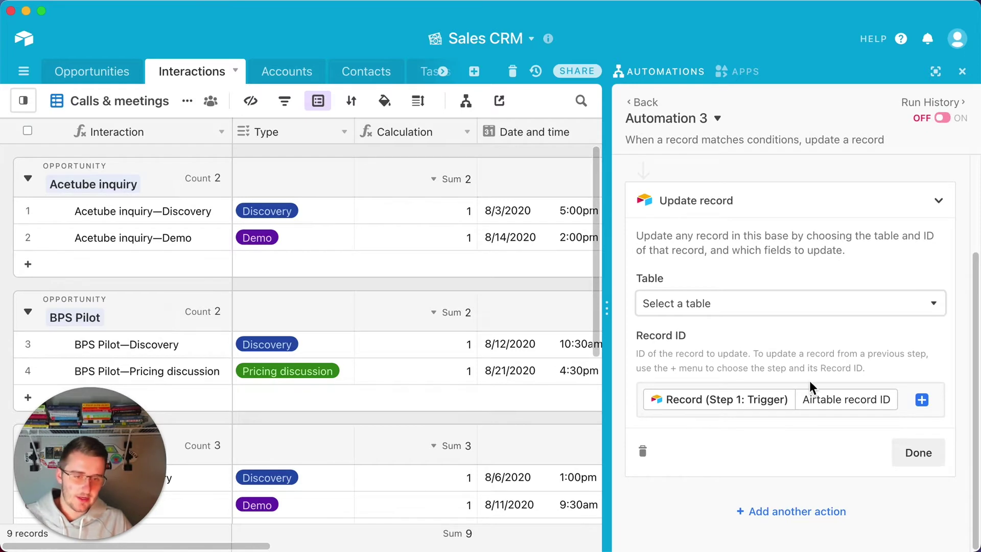
{"action": "left_click", "coordinate": [765, 316]}
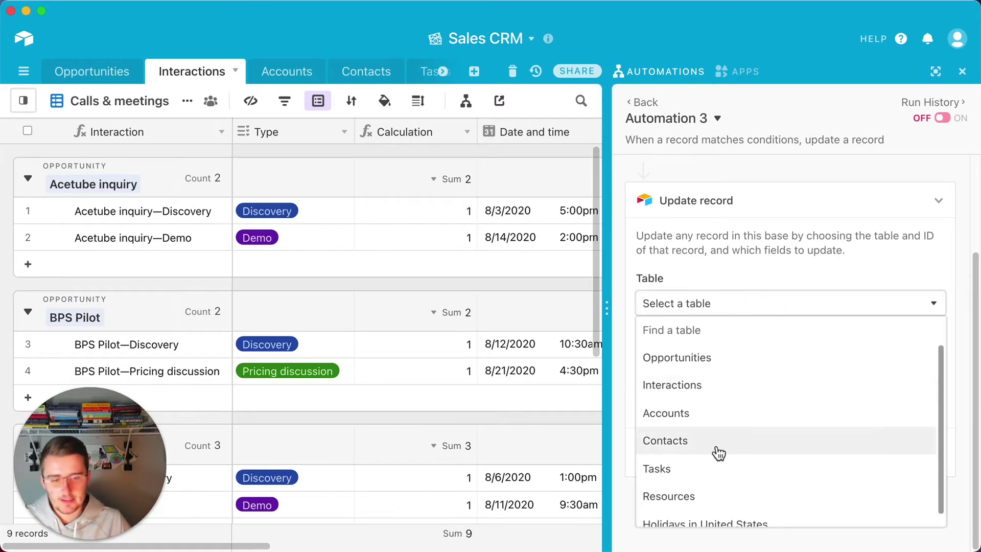
Target the Interactions table and set Notes to 'This is a test update automation'.
{"action": "left_click", "coordinate": [682, 387]}
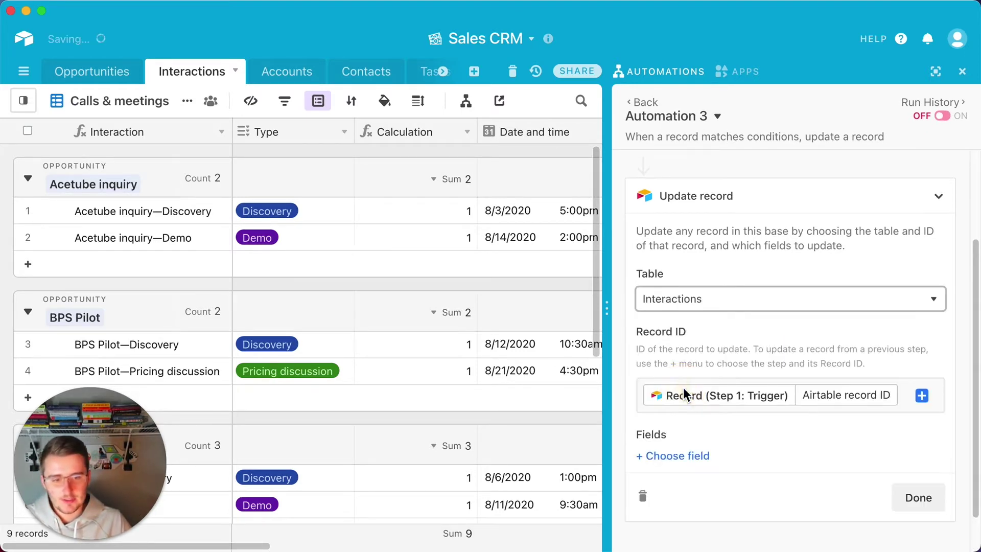
{"action": "scroll", "coordinate": [714, 453], "scroll_direction": "down", "scroll_amount": 1}
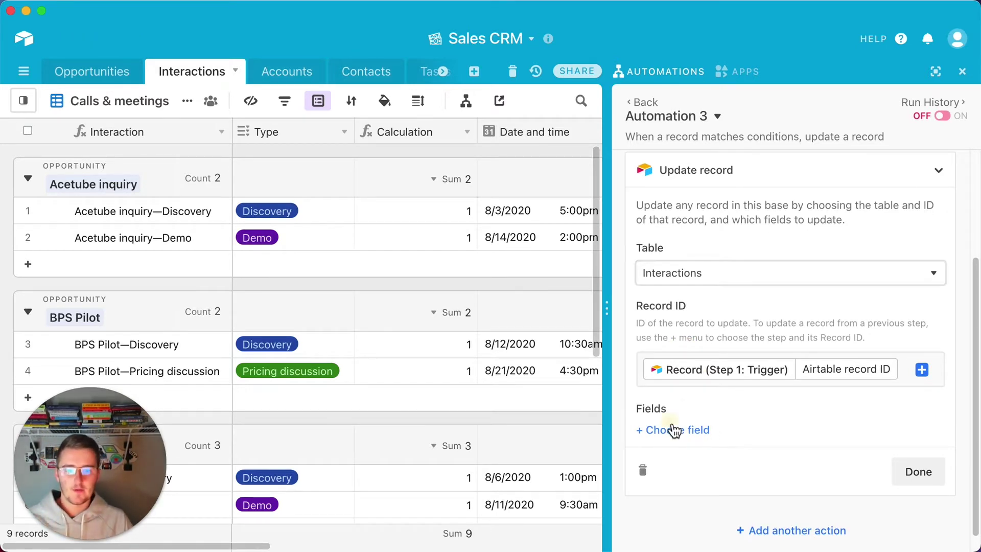
{"action": "left_click", "coordinate": [673, 429]}
{"action": "scroll", "coordinate": [686, 408], "scroll_direction": "down", "scroll_amount": 1}
{"action": "left_click", "coordinate": [677, 380]}
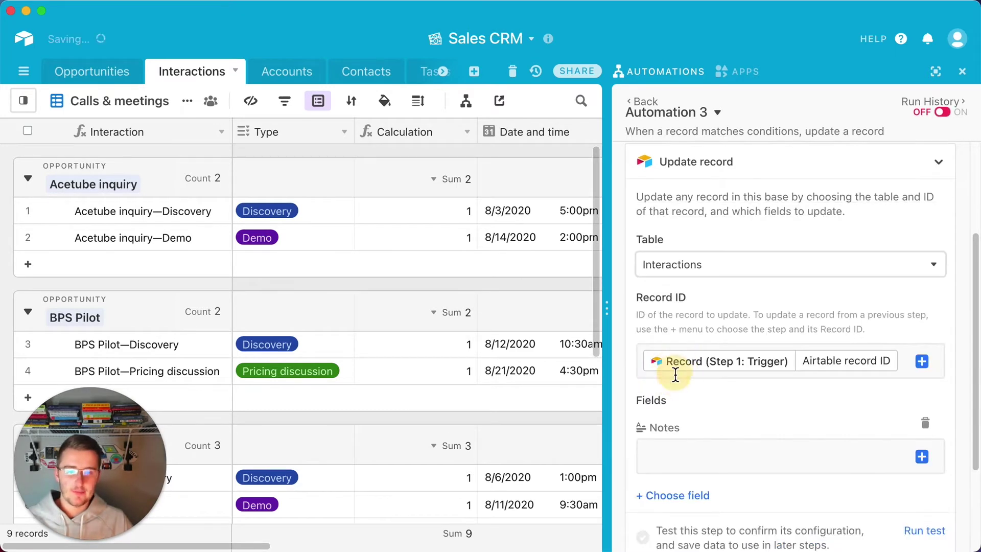
{"action": "left_click", "coordinate": [702, 462]}
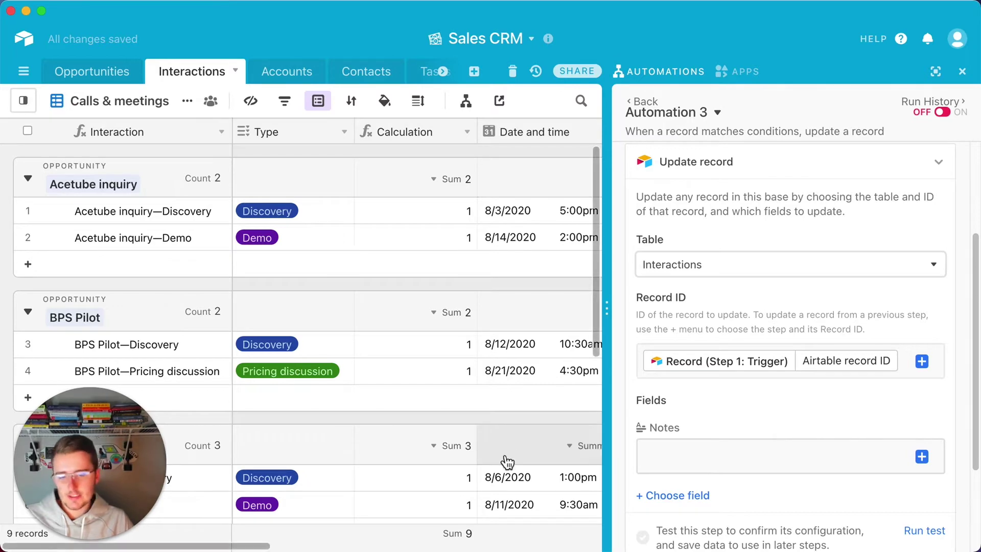
{"action": "scroll", "coordinate": [478, 529], "scroll_direction": "right", "scroll_amount": 2}
{"action": "scroll", "coordinate": [511, 529], "scroll_direction": "right", "scroll_amount": 8}
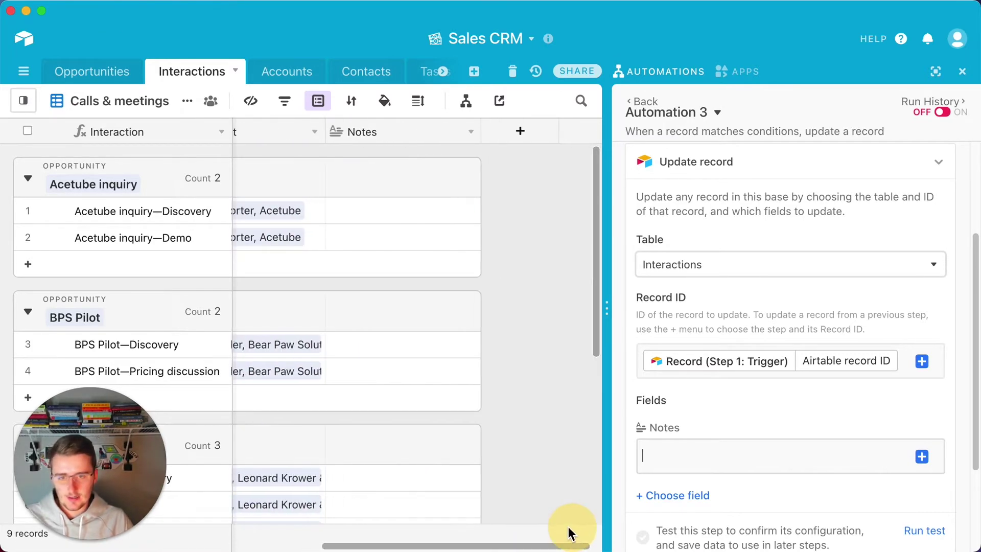
{"action": "type", "text": "This is a test update automation"}
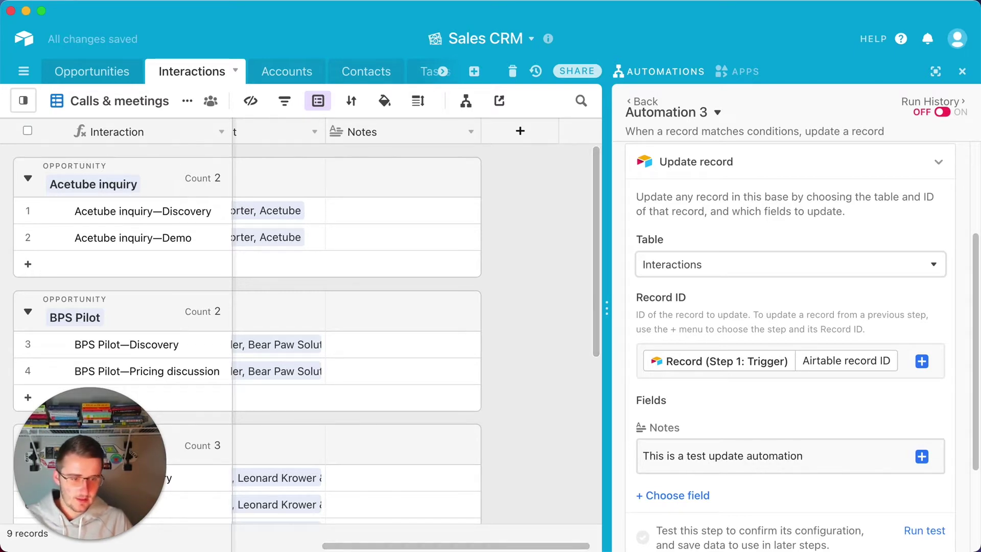
Test the Update record action, check the Notes text it wrote, and turn Automation 3 on.
{"action": "left_click", "coordinate": [905, 531]}
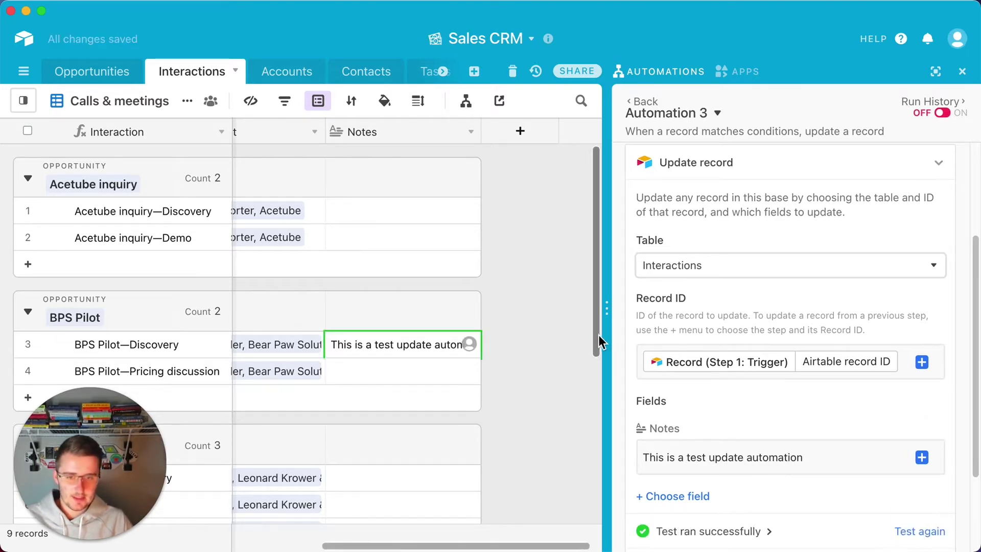
{"action": "left_click", "coordinate": [383, 344]}
{"action": "left_click", "coordinate": [607, 345]}
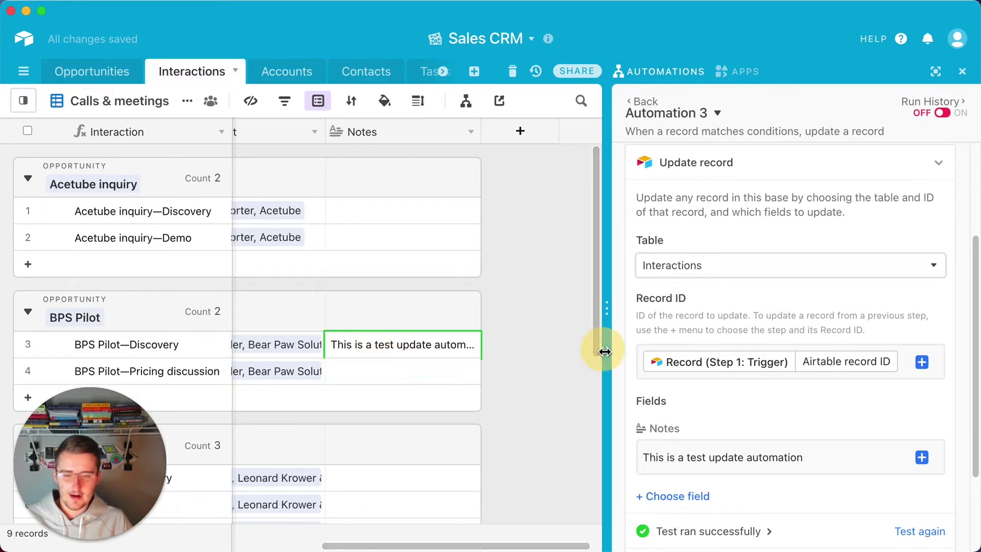
{"action": "right_click", "coordinate": [116, 345]}
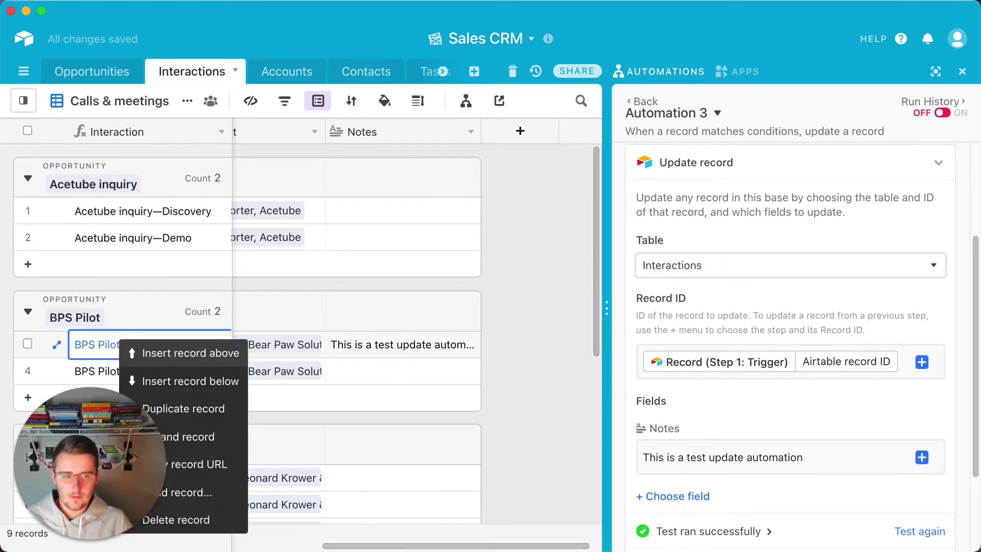
{"action": "left_click", "coordinate": [941, 114]}
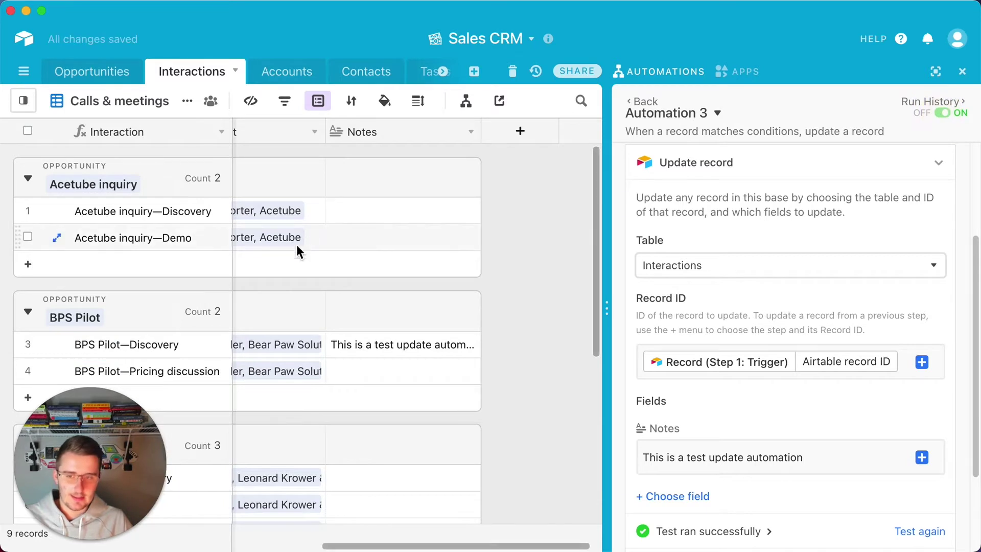
Duplicate the BPS Pilot—Discovery record twice, clearing the first copy's Notes, and check the refilled Notes.
{"action": "right_click", "coordinate": [155, 342]}
{"action": "left_click", "coordinate": [225, 411]}
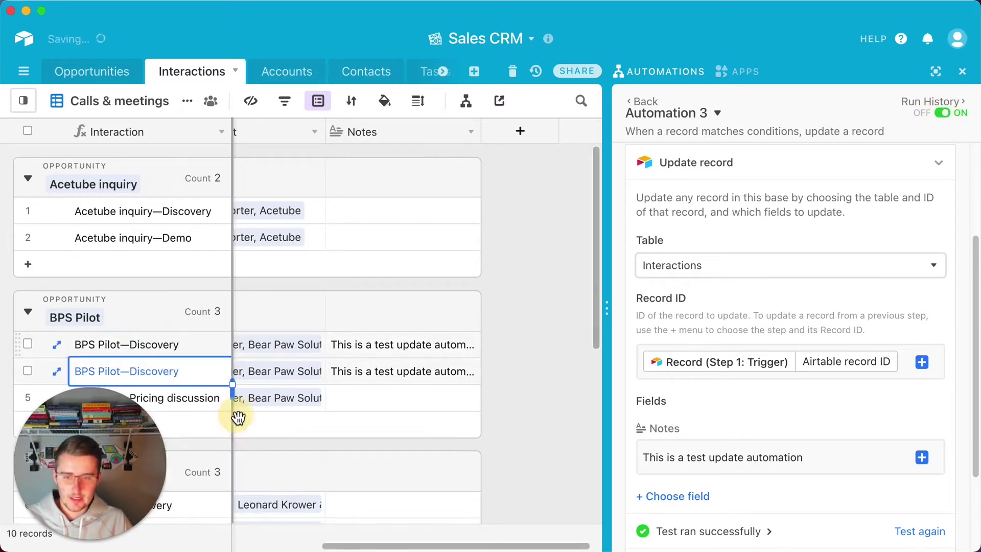
{"action": "left_click", "coordinate": [387, 373]}
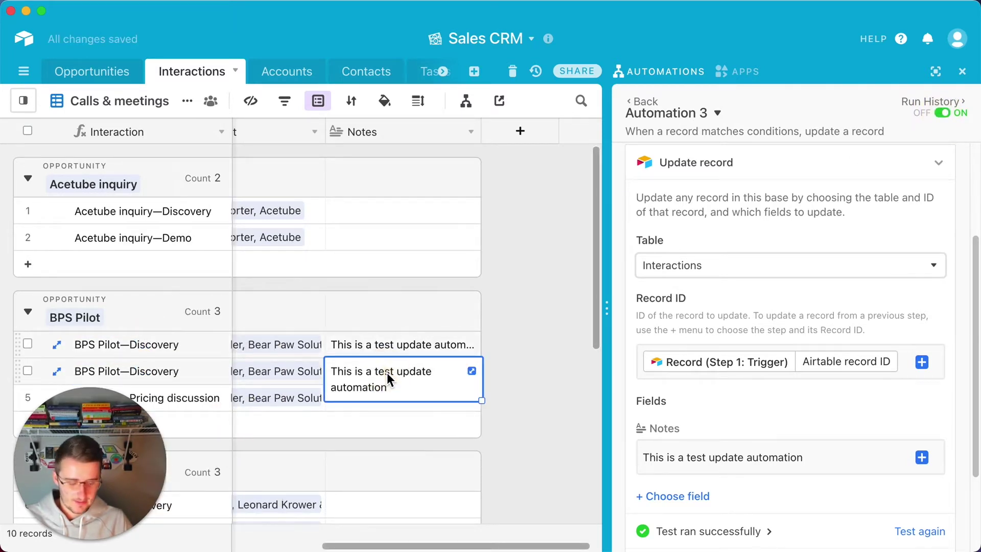
{"action": "key", "text": "BackSpace"}
{"action": "left_click", "coordinate": [530, 360]}
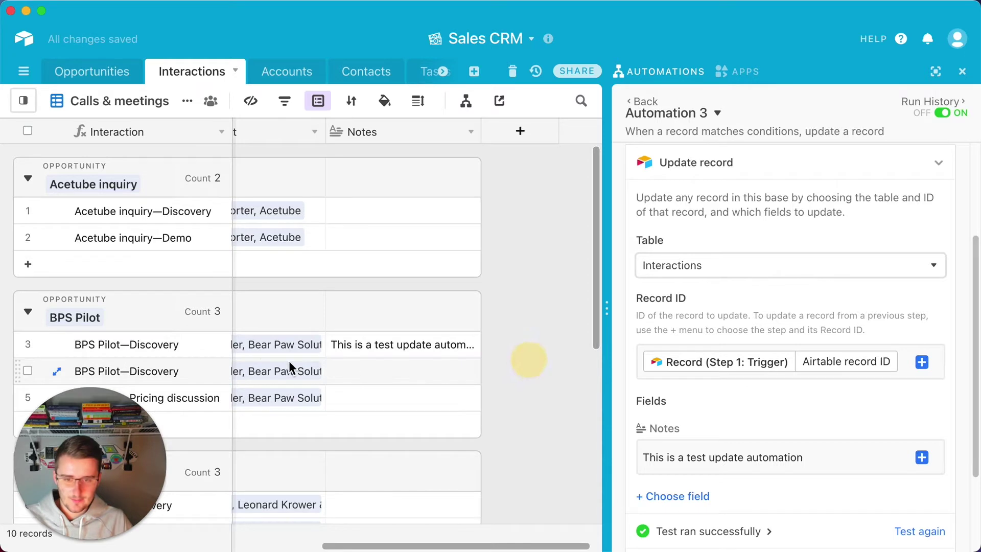
{"action": "right_click", "coordinate": [174, 371]}
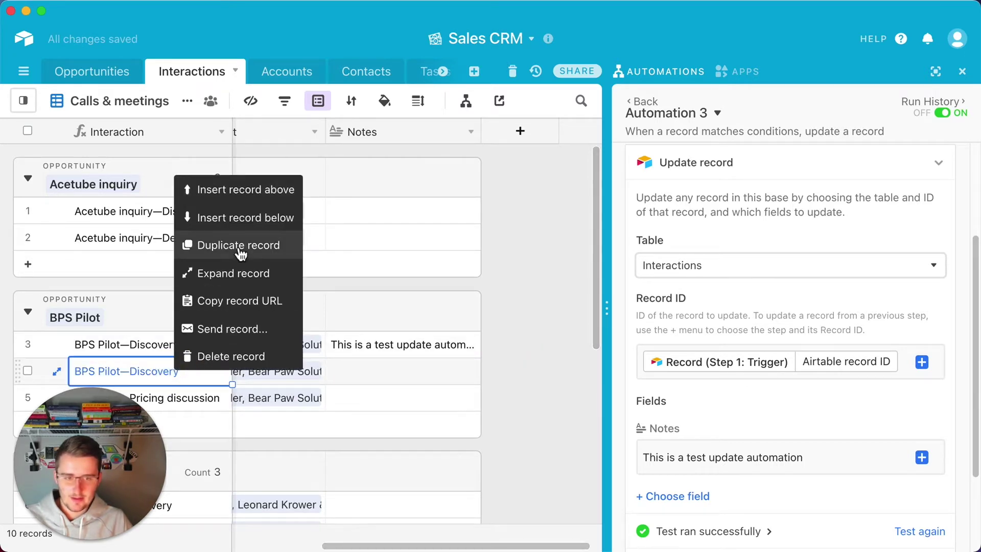
{"action": "left_click", "coordinate": [238, 246]}
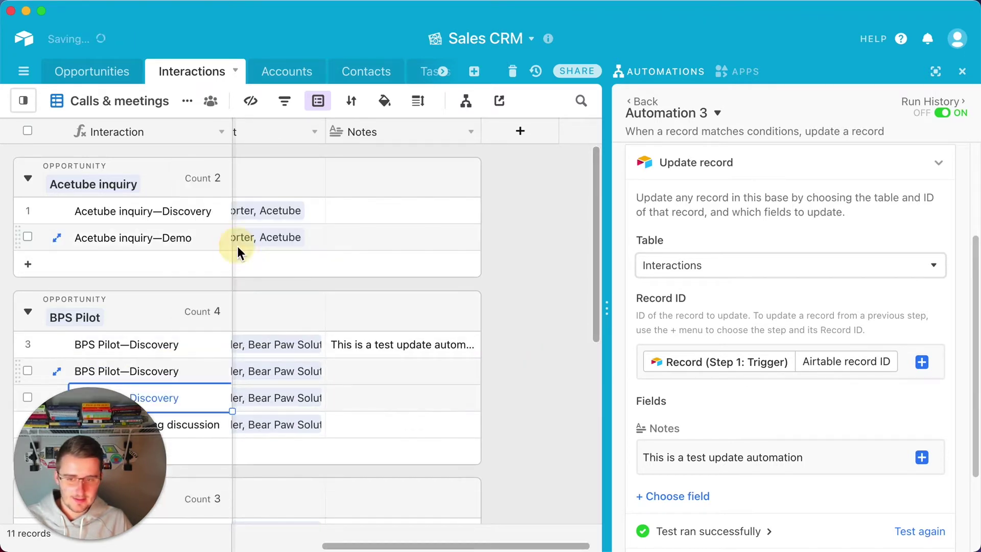
{"action": "left_click", "coordinate": [439, 397]}
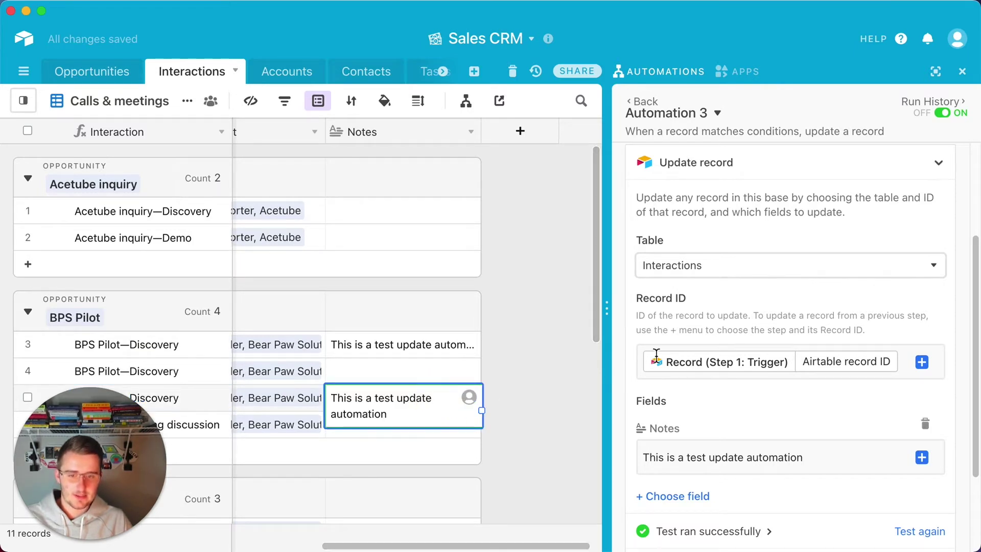
{"action": "left_click", "coordinate": [532, 366]}
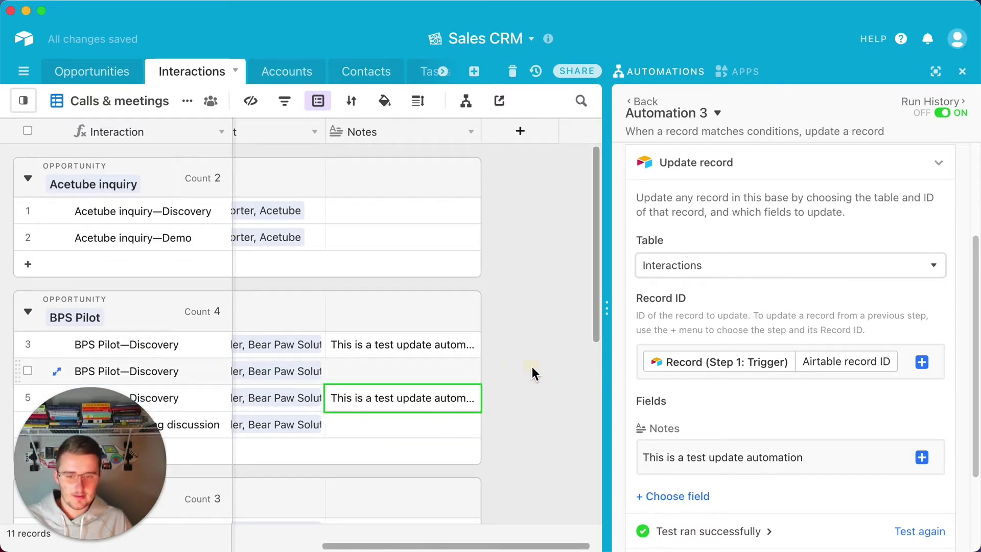
Duplicate rows 5 and 6, clearing row 6's Notes, and confirm the copies' Notes are auto-filled.
{"action": "right_click", "coordinate": [189, 400]}
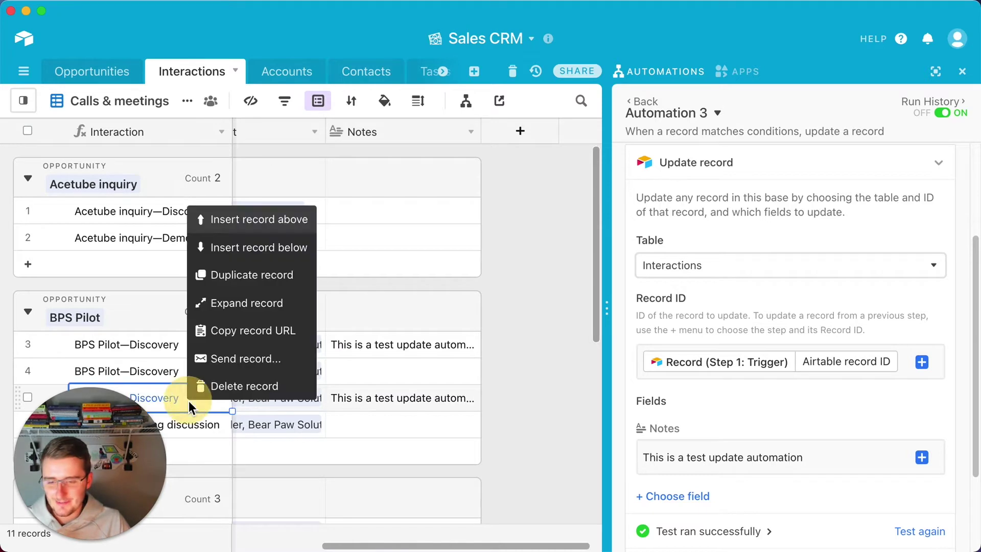
{"action": "left_click", "coordinate": [235, 276]}
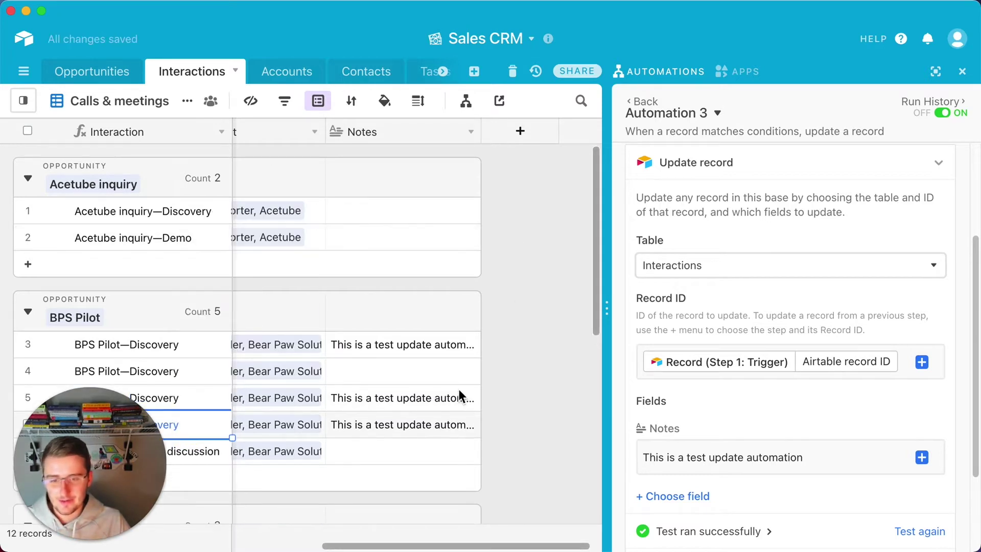
{"action": "left_click", "coordinate": [541, 313]}
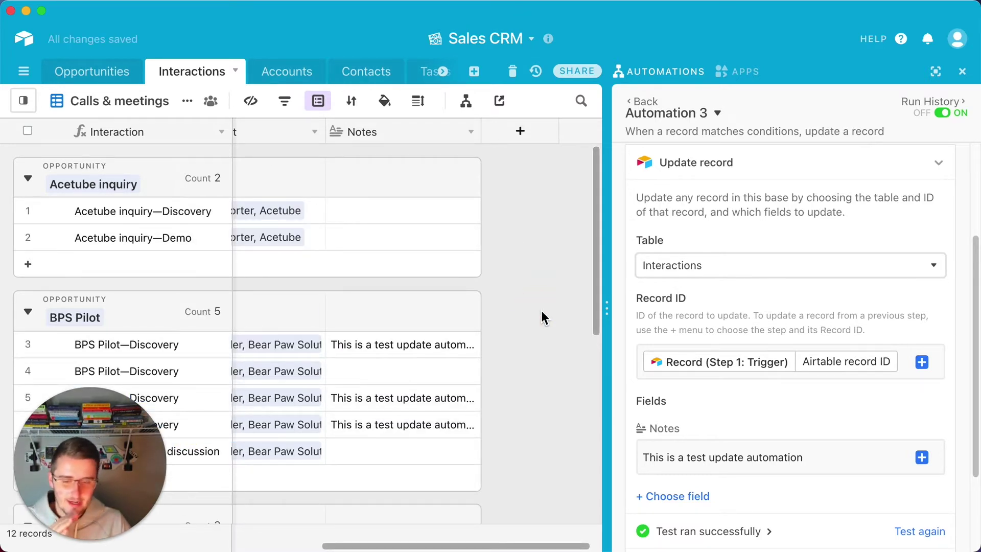
{"action": "scroll", "coordinate": [541, 311], "scroll_direction": "down", "scroll_amount": 3}
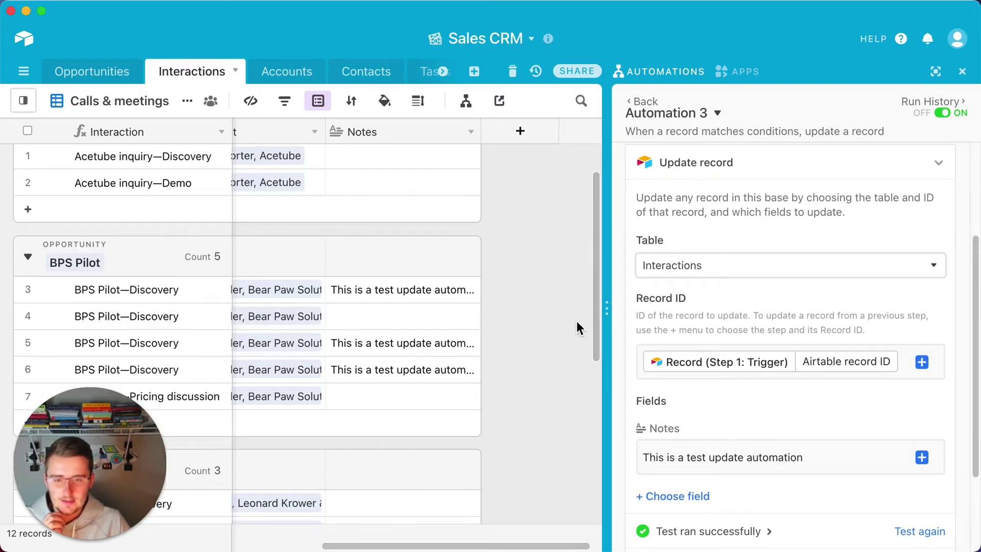
{"action": "left_click", "coordinate": [469, 369]}
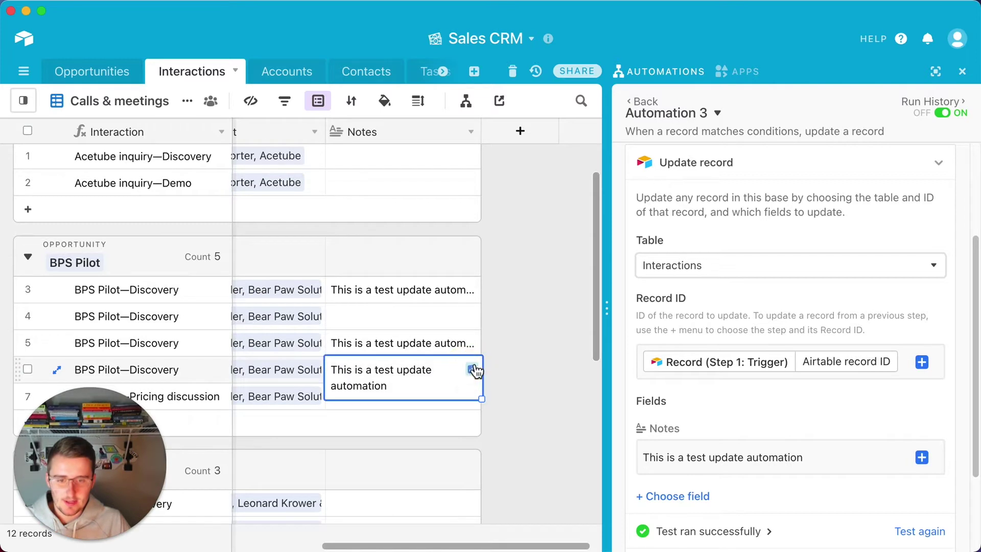
{"action": "left_click", "coordinate": [512, 345]}
{"action": "left_click", "coordinate": [380, 377]}
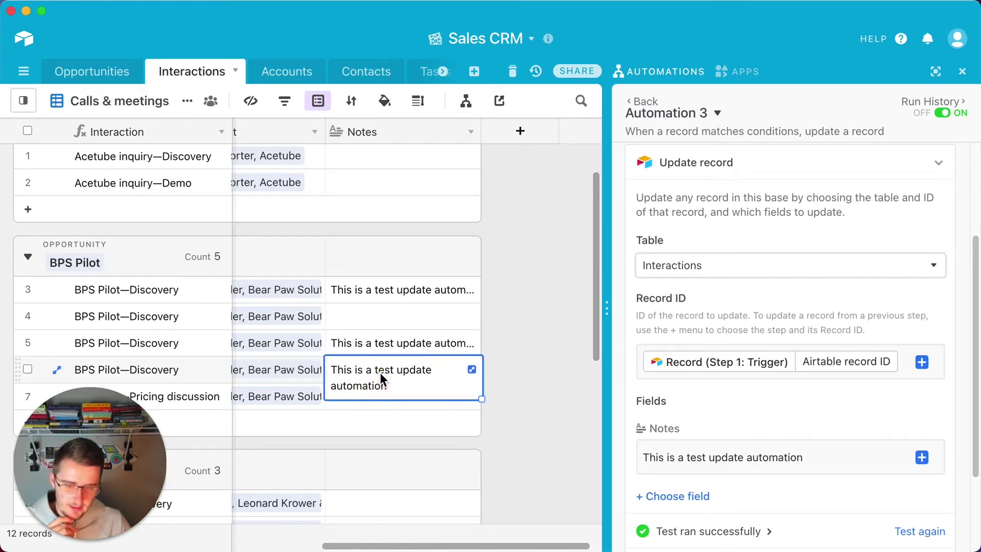
{"action": "key", "text": "BackSpace"}
{"action": "right_click", "coordinate": [176, 380]}
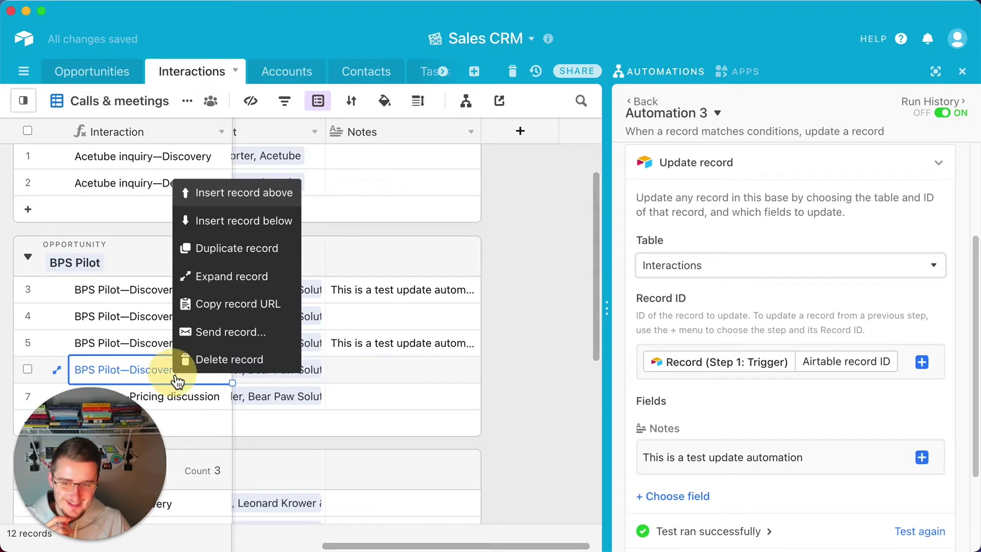
{"action": "left_click", "coordinate": [218, 248]}
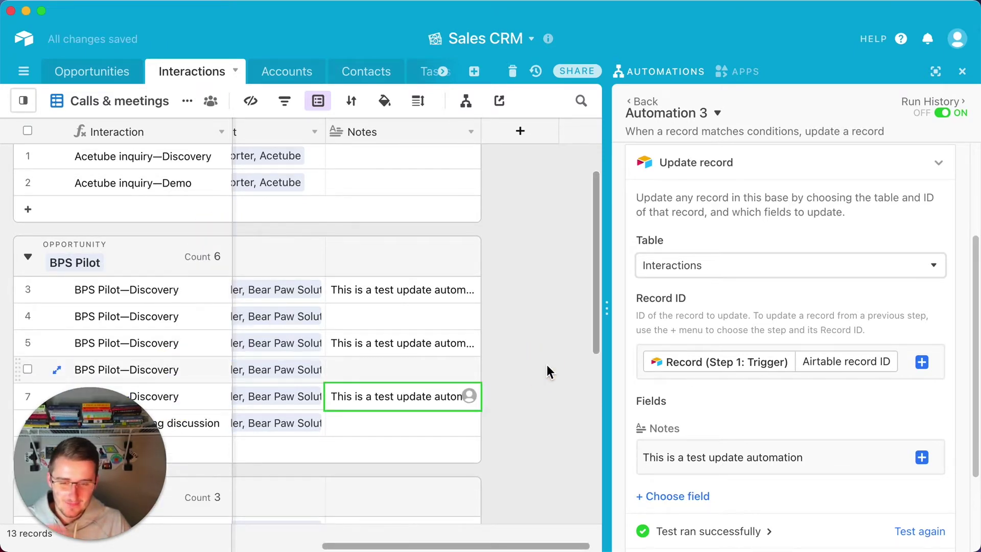
{"action": "left_click", "coordinate": [419, 397]}
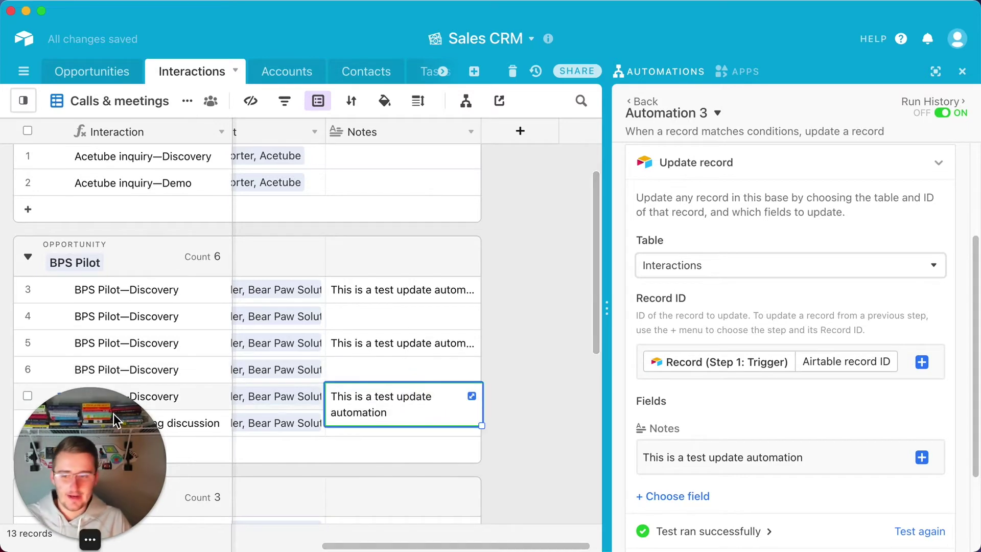
Expand row 7's record and review the automation's Notes change in its activity.
{"action": "scroll", "coordinate": [56, 379], "scroll_direction": "down", "scroll_amount": 1}
{"action": "left_click", "coordinate": [56, 368]}
{"action": "left_click", "coordinate": [745, 208]}
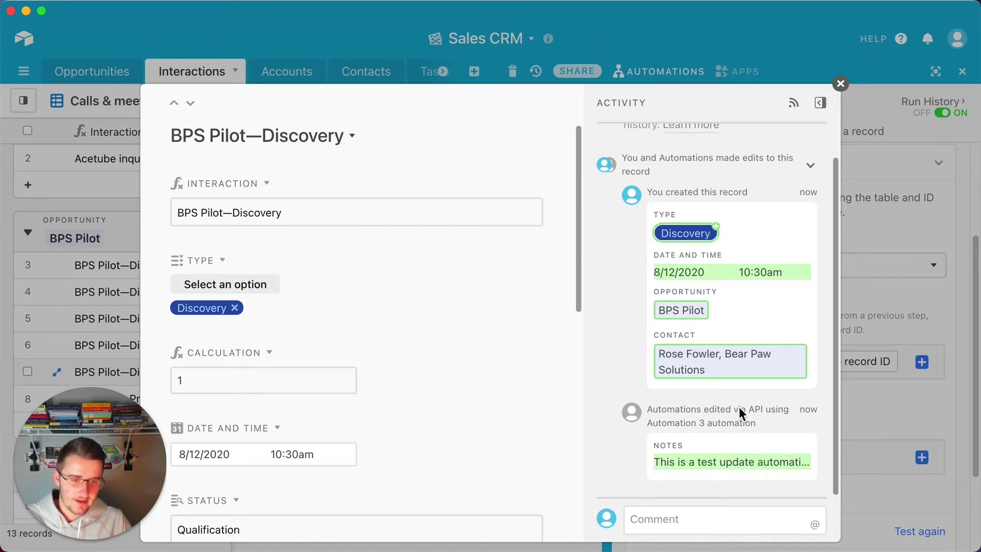
{"action": "left_click", "coordinate": [841, 83]}
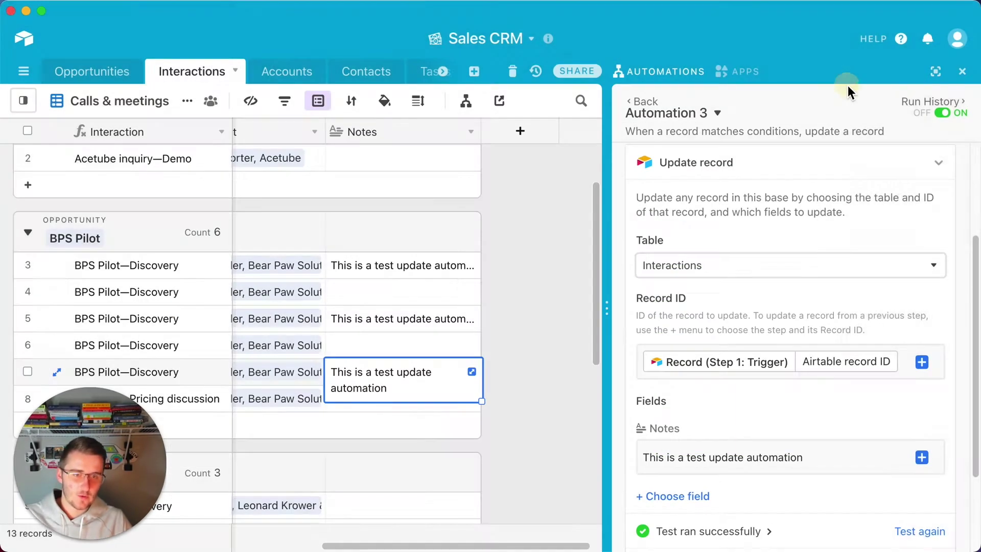
Scroll the grid back left, switch to the Entry form view and look over the Type field's choices.
{"action": "scroll", "coordinate": [793, 201], "scroll_direction": "up", "scroll_amount": 5}
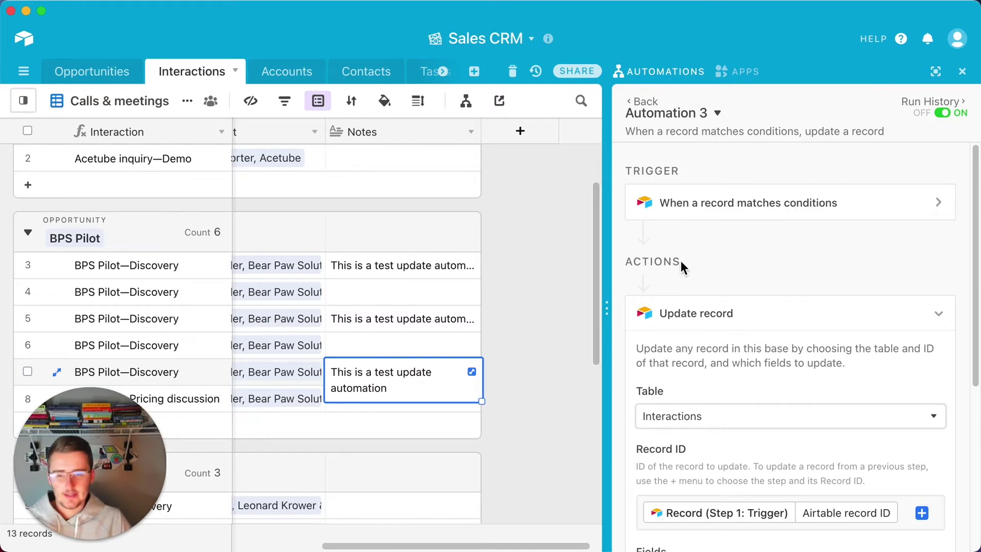
{"action": "left_click_drag", "start_coordinate": [377, 544], "coordinate": [118, 526]}
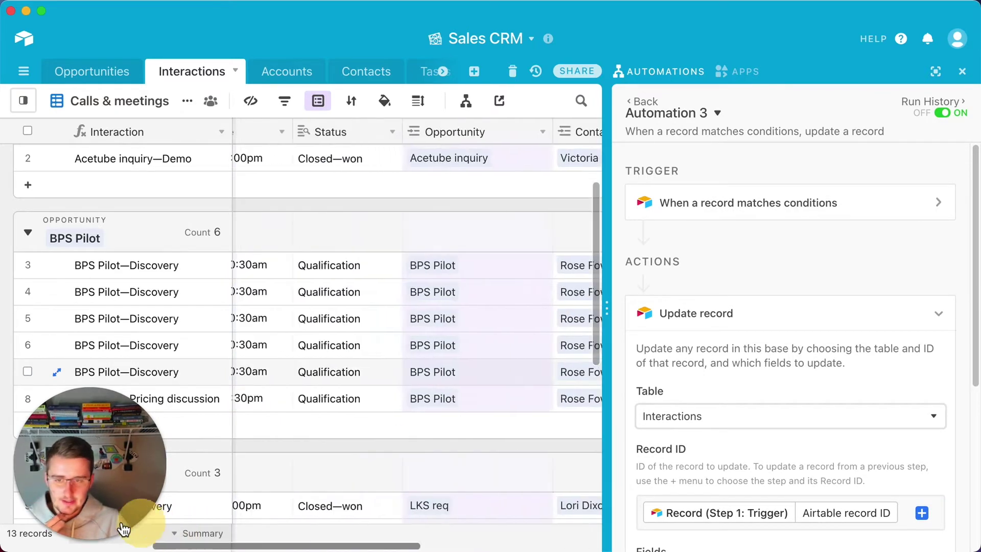
{"action": "scroll", "coordinate": [119, 526], "scroll_direction": "left", "scroll_amount": 3}
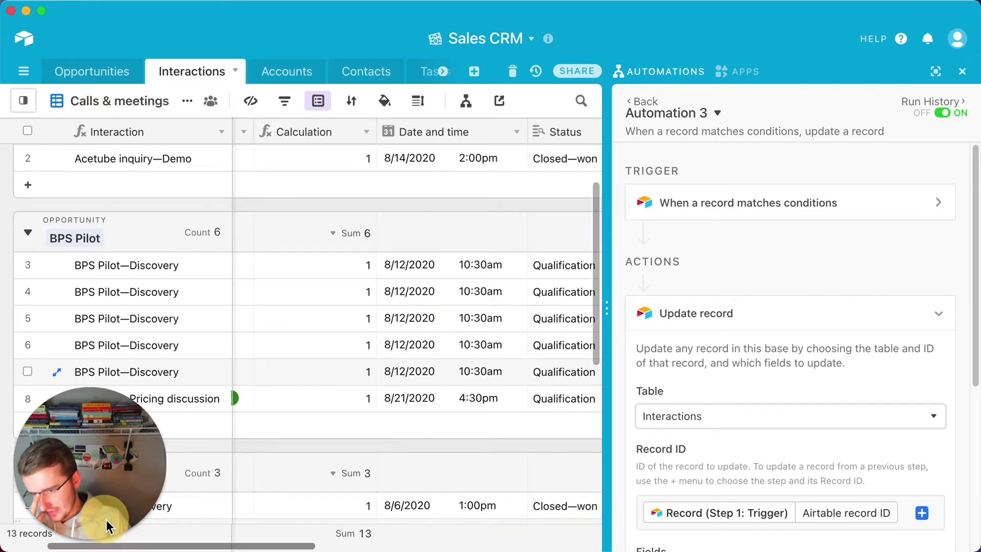
{"action": "scroll", "coordinate": [108, 526], "scroll_direction": "left", "scroll_amount": 3}
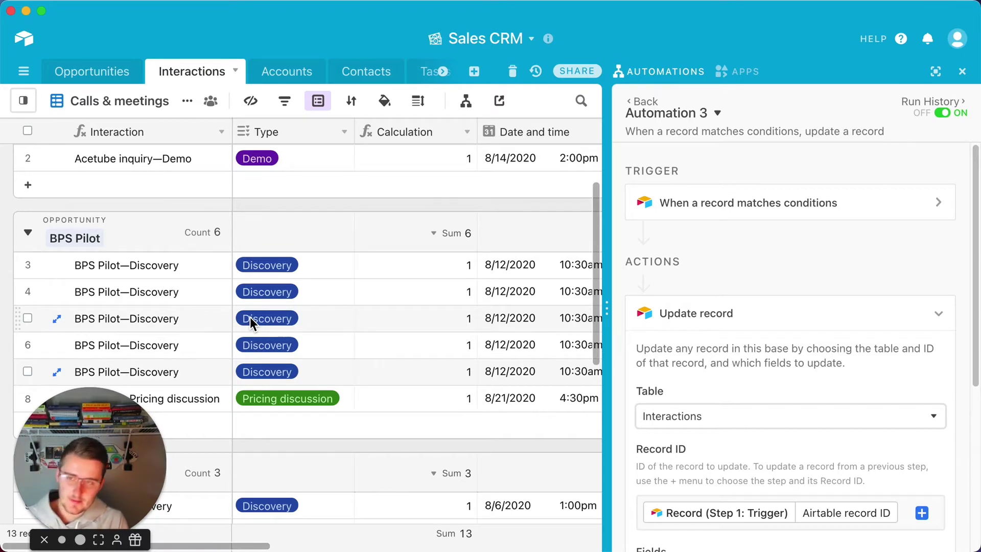
{"action": "mouse_move", "coordinate": [23, 101]}
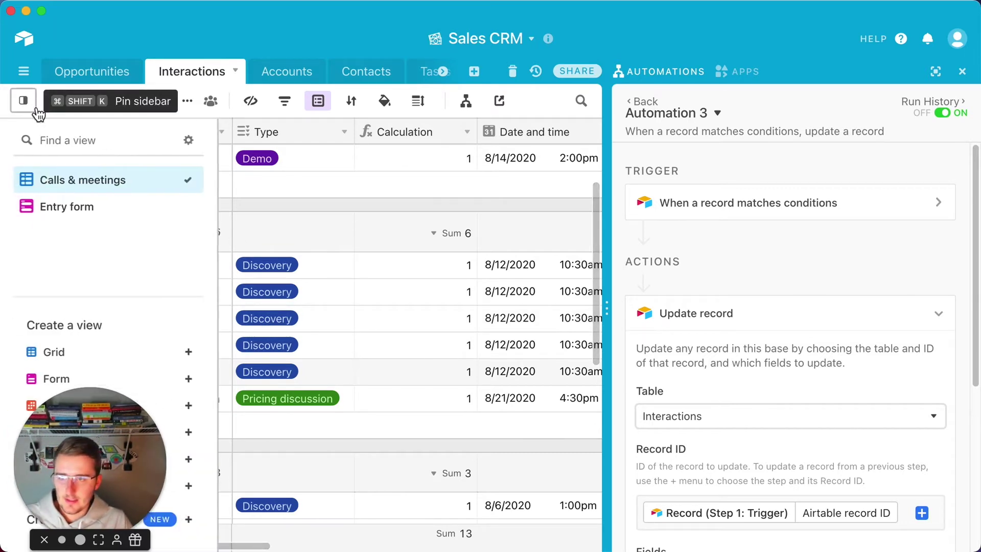
{"action": "left_click", "coordinate": [60, 207]}
{"action": "scroll", "coordinate": [492, 339], "scroll_direction": "down", "scroll_amount": 5}
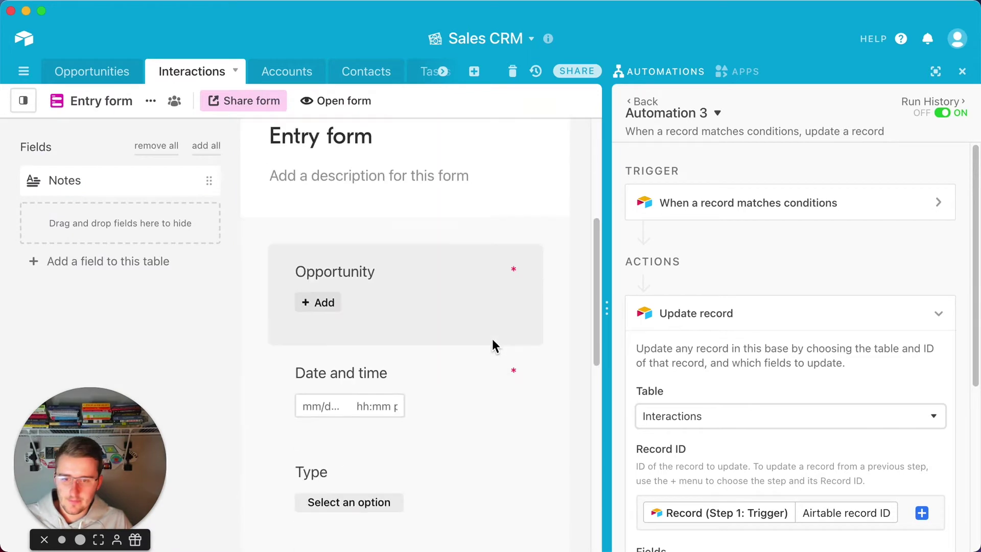
{"action": "scroll", "coordinate": [492, 338], "scroll_direction": "down", "scroll_amount": 4}
{"action": "left_click", "coordinate": [327, 229]}
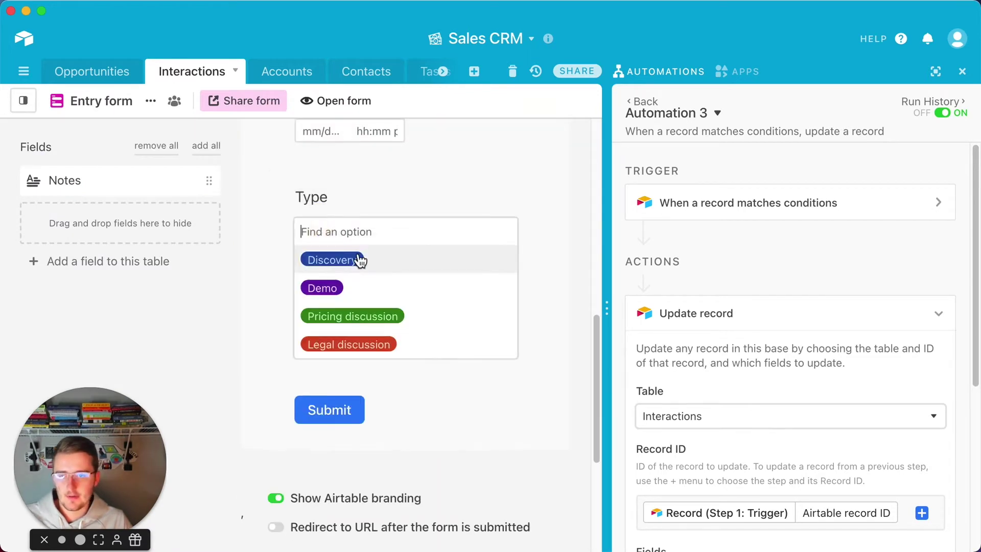
{"action": "left_click", "coordinate": [255, 223]}
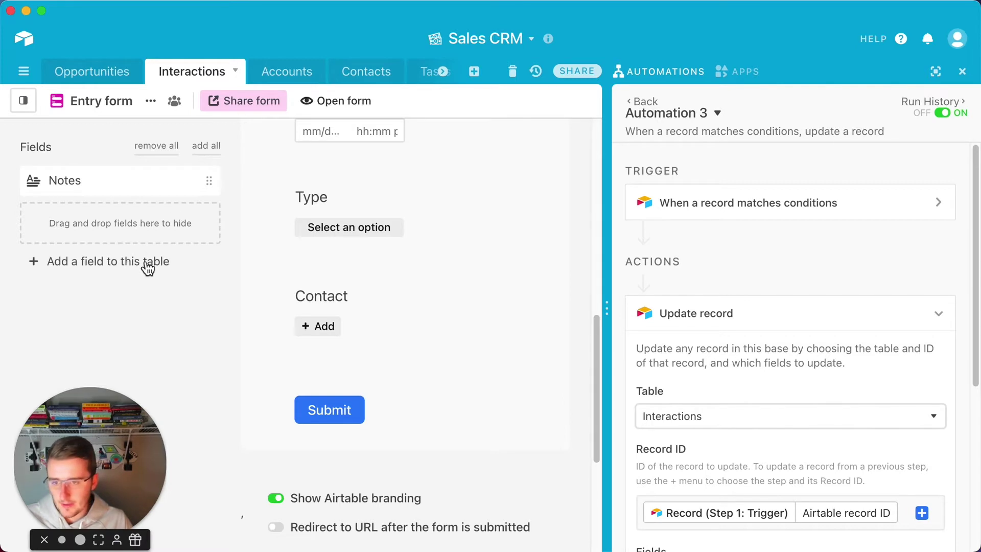
Review the Opportunities Status field's options without changes, then return to the Interactions entry form.
{"action": "left_click", "coordinate": [97, 72]}
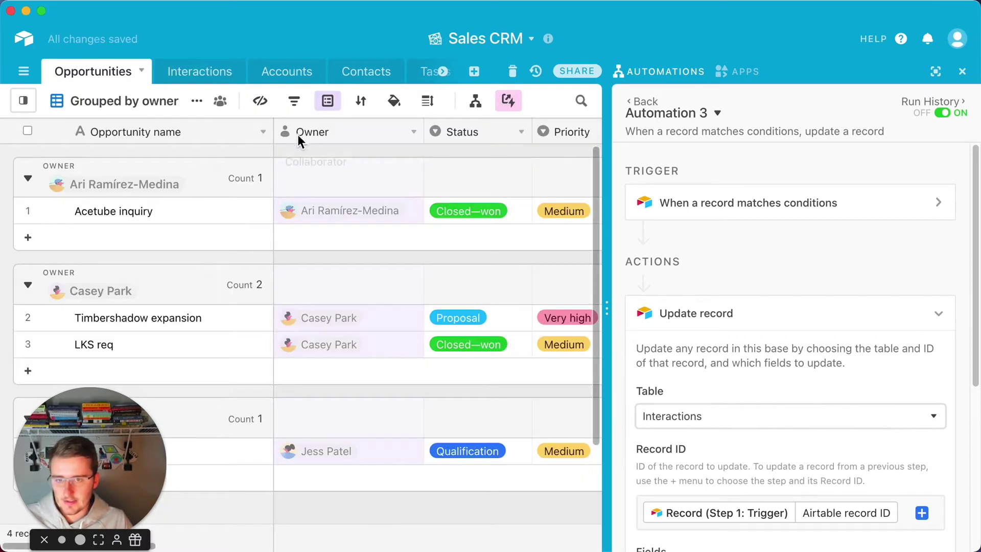
{"action": "double_click", "coordinate": [498, 137]}
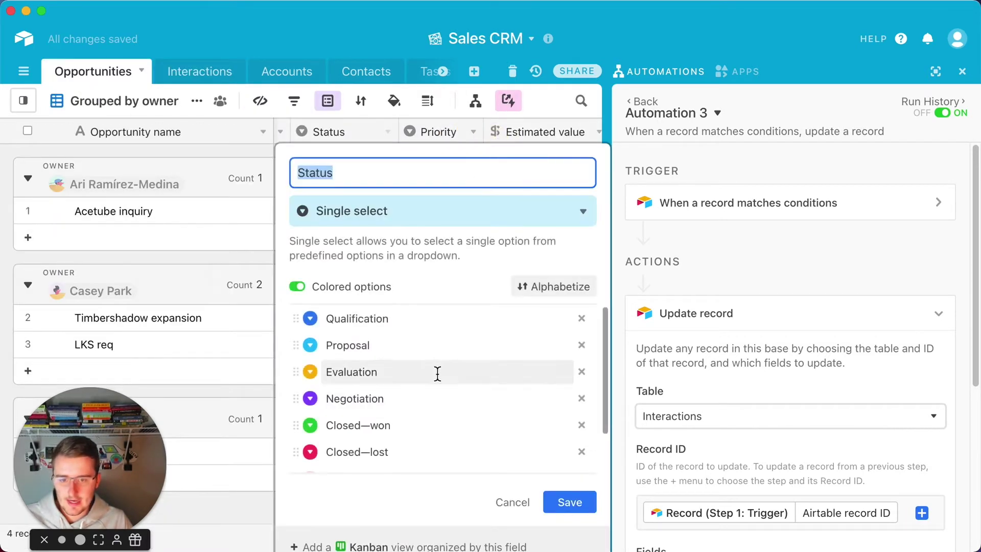
{"action": "scroll", "coordinate": [431, 418], "scroll_direction": "down", "scroll_amount": 2}
{"action": "scroll", "coordinate": [419, 444], "scroll_direction": "up", "scroll_amount": 2}
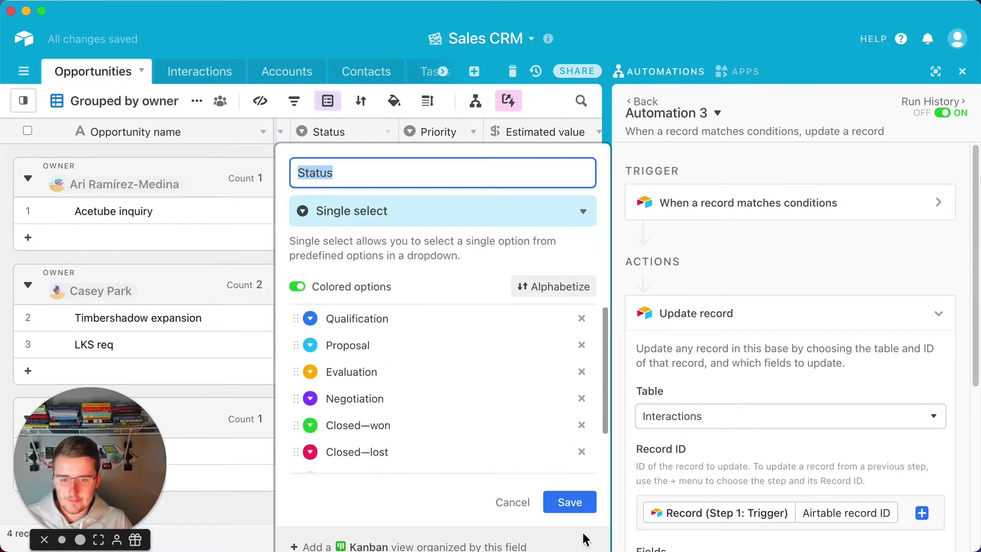
{"action": "left_click", "coordinate": [524, 506]}
{"action": "left_click", "coordinate": [208, 73]}
{"action": "scroll", "coordinate": [288, 334], "scroll_direction": "down", "scroll_amount": 10}
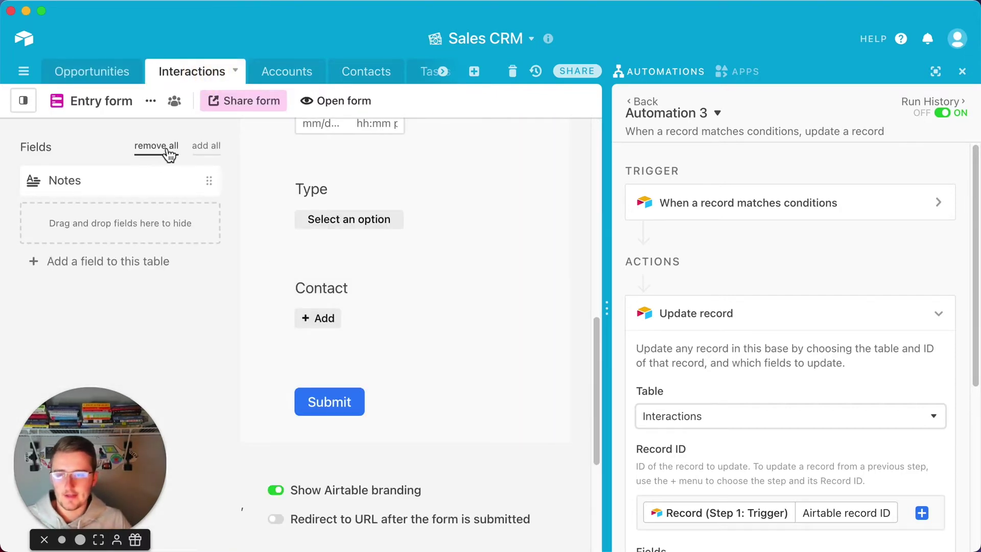
Add a single-select field named 'Status Post - Interaction' to the Interactions table.
{"action": "left_click", "coordinate": [146, 261]}
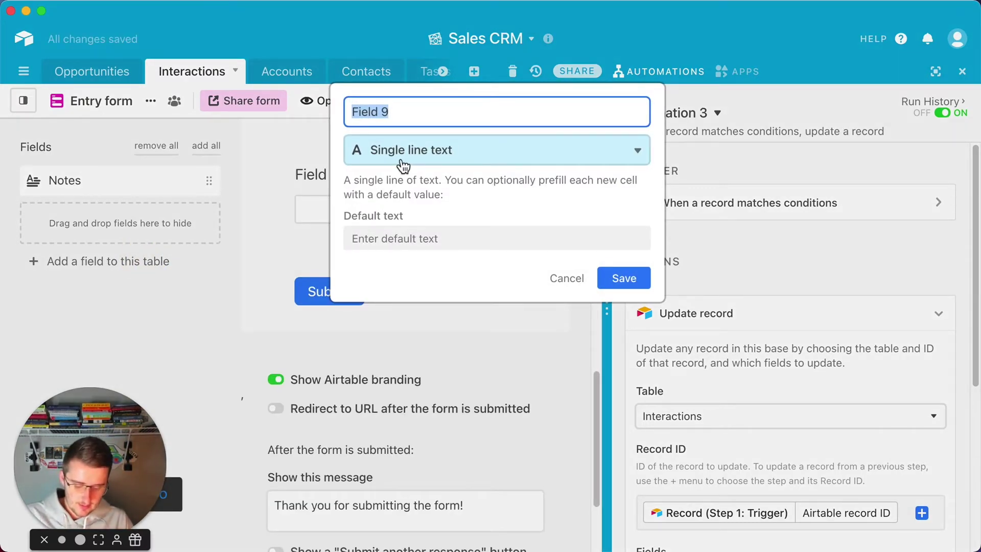
{"action": "type", "text": "Status Post - Interaction"}
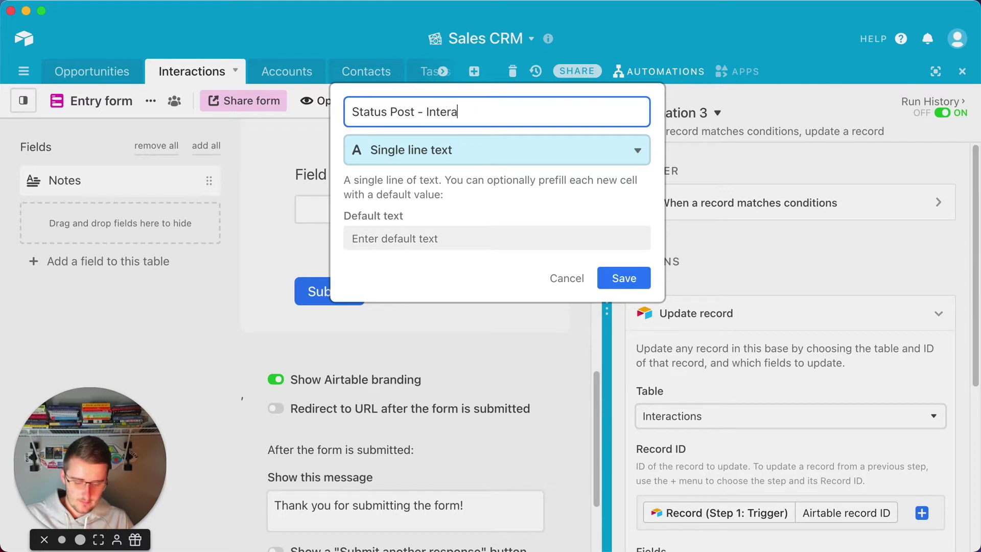
{"action": "left_click", "coordinate": [405, 148]}
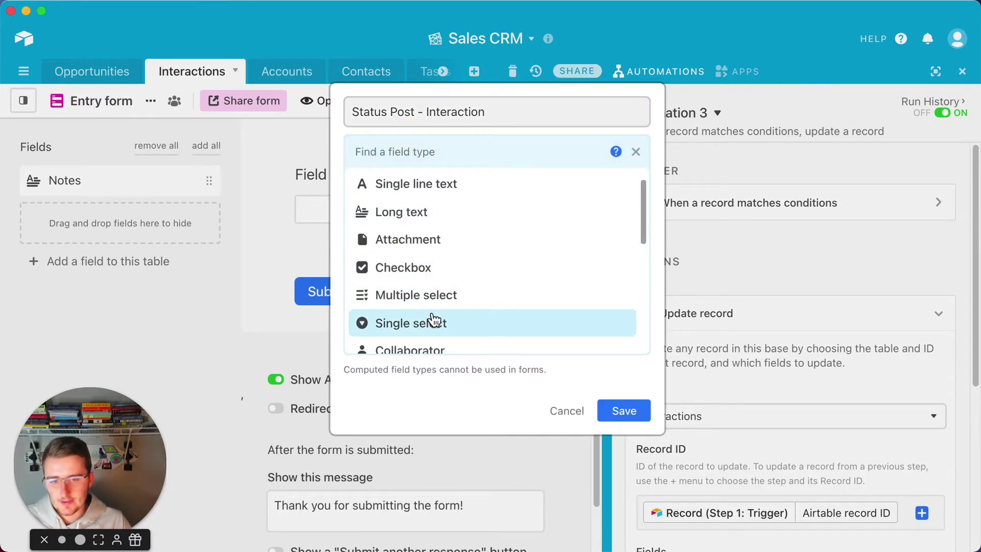
{"action": "left_click", "coordinate": [434, 322]}
Give it the choices Closed-Won, Closed-Lost, Proposal and Evaluation, and save the field.
{"action": "left_click", "coordinate": [434, 295]}
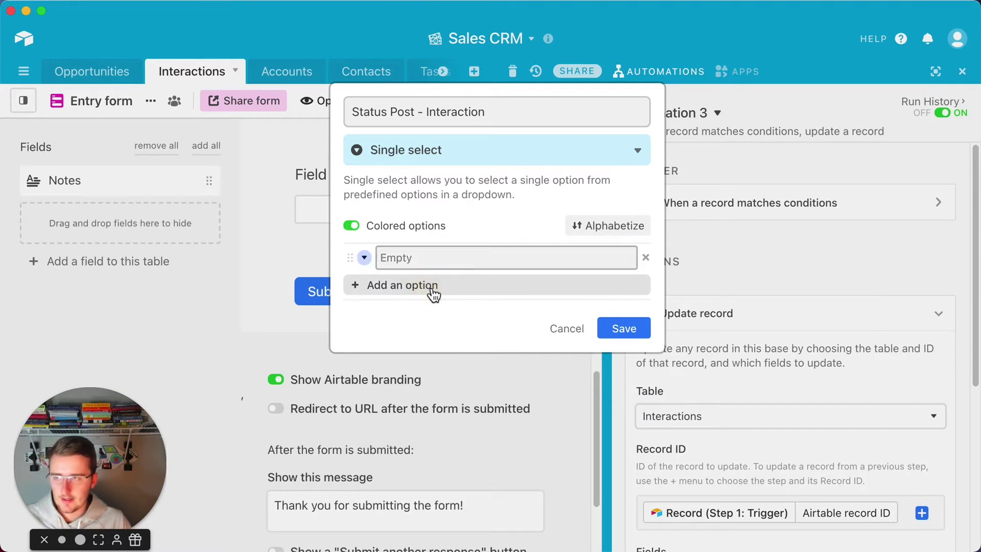
{"action": "type", "text": "Clos"}
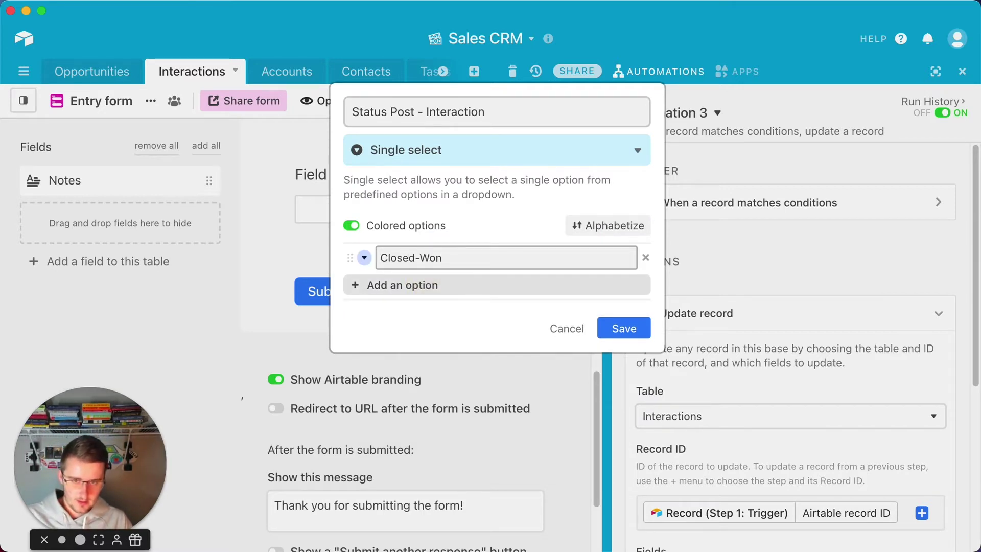
{"action": "type", "text": "ed-Won"}
{"action": "key", "text": "Return"}
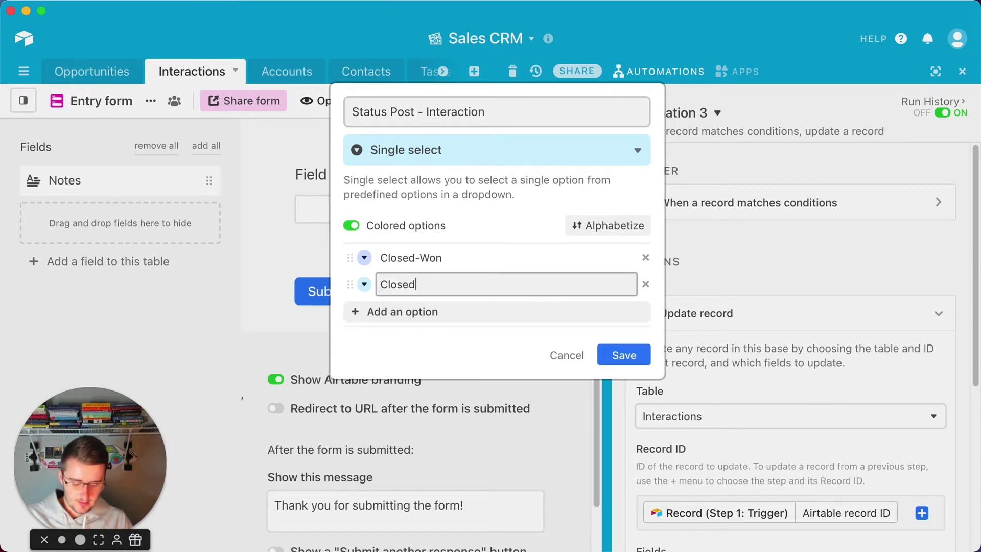
{"action": "type", "text": "Closed-Lost"}
{"action": "key", "text": "Return"}
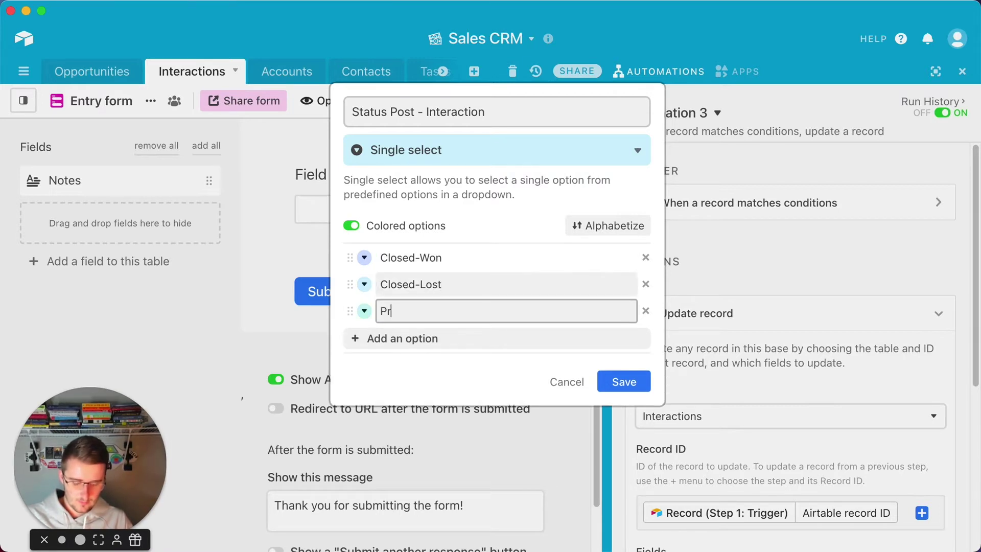
{"action": "type", "text": "Proposal"}
{"action": "key", "text": "Return"}
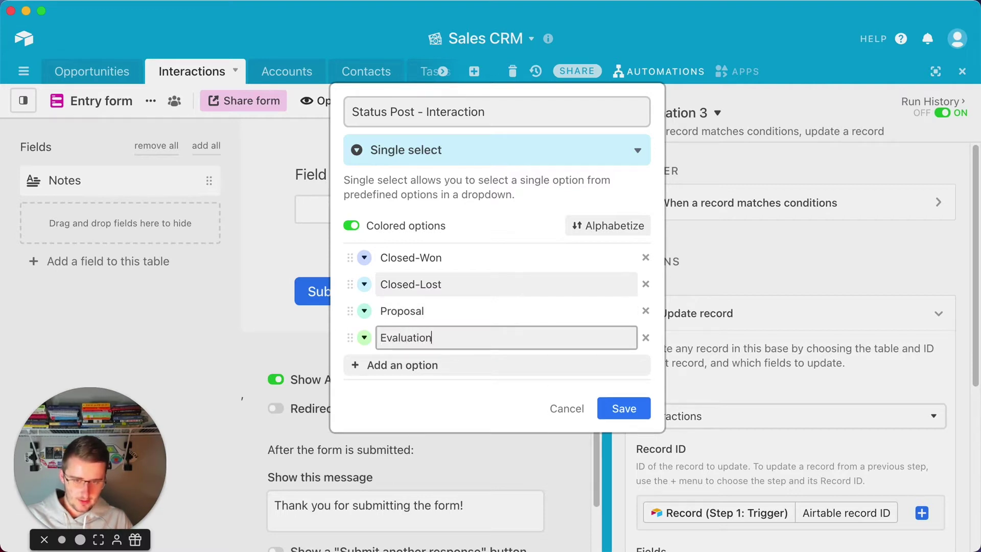
{"action": "left_click", "coordinate": [623, 417]}
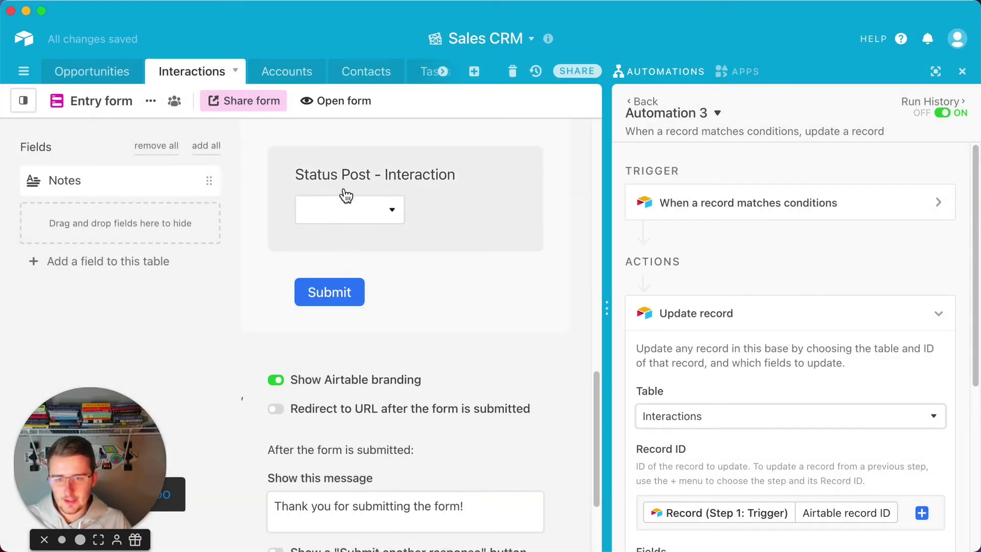
{"action": "left_click", "coordinate": [357, 208]}
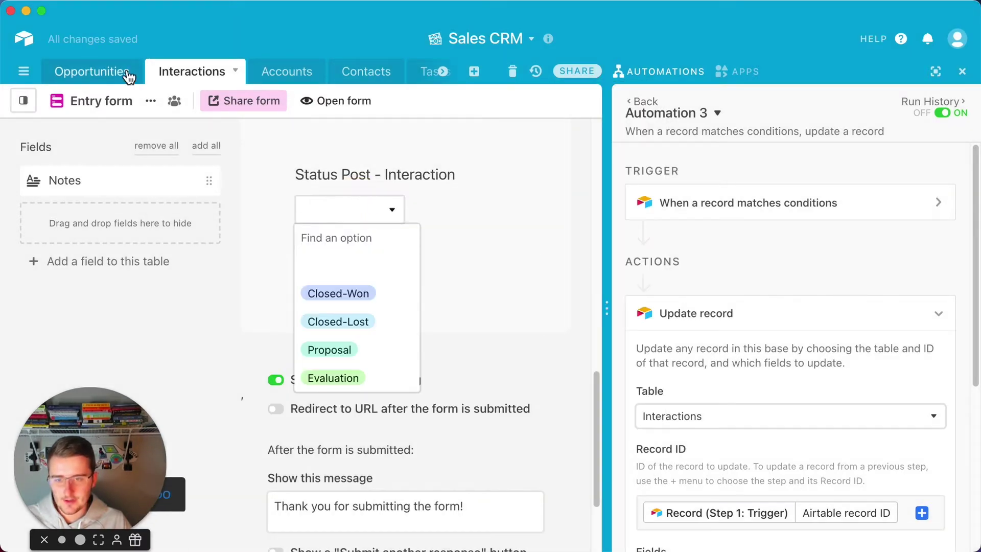
{"action": "left_click", "coordinate": [126, 79]}
{"action": "left_click", "coordinate": [366, 217]}
{"action": "left_click", "coordinate": [363, 215]}
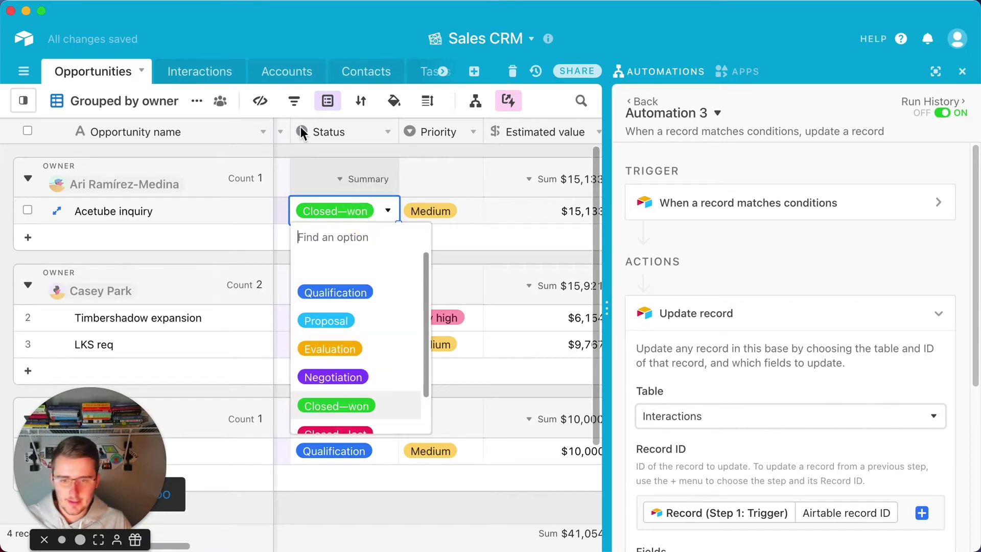
{"action": "left_click", "coordinate": [200, 74]}
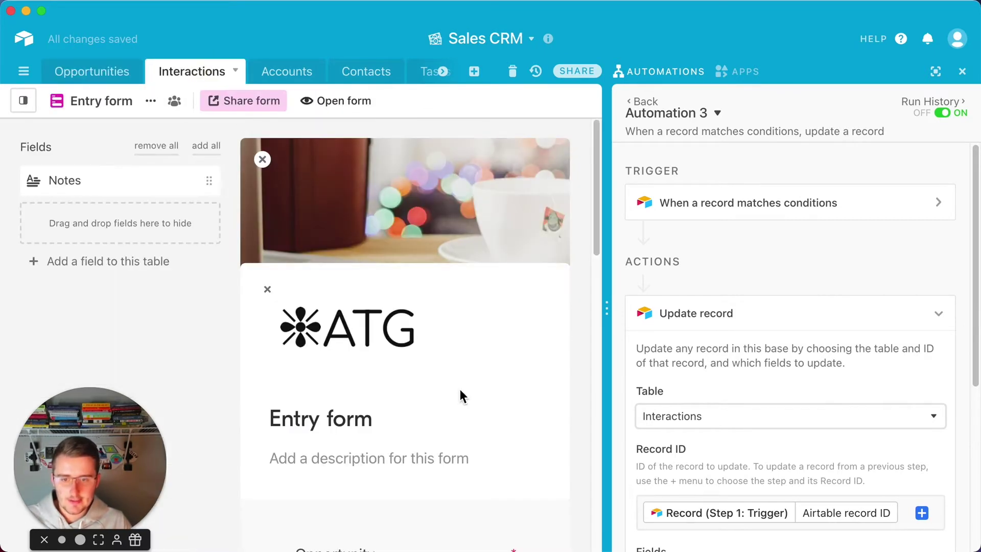
{"action": "scroll", "coordinate": [492, 427], "scroll_direction": "down", "scroll_amount": 10}
{"action": "scroll", "coordinate": [485, 419], "scroll_direction": "down", "scroll_amount": 2}
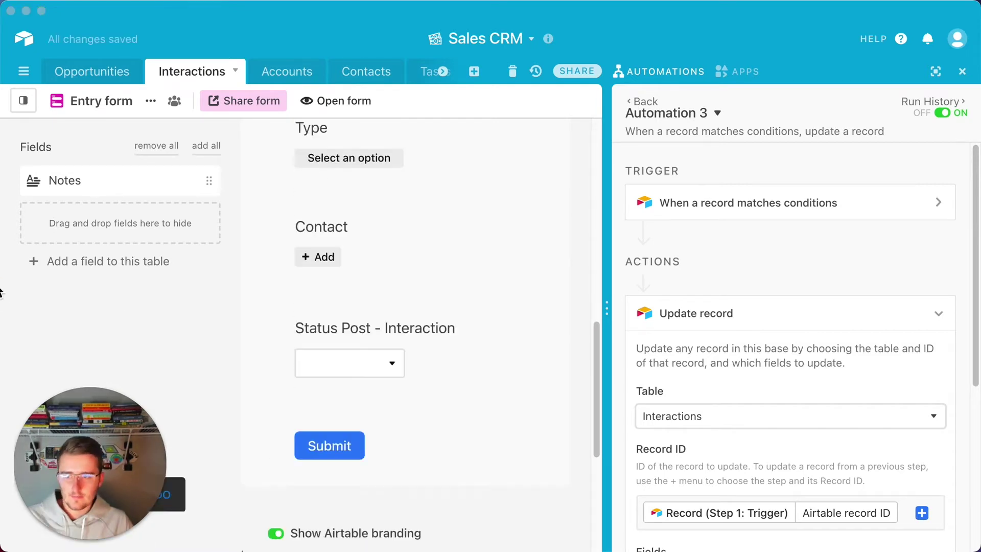
{"action": "left_click", "coordinate": [361, 370]}
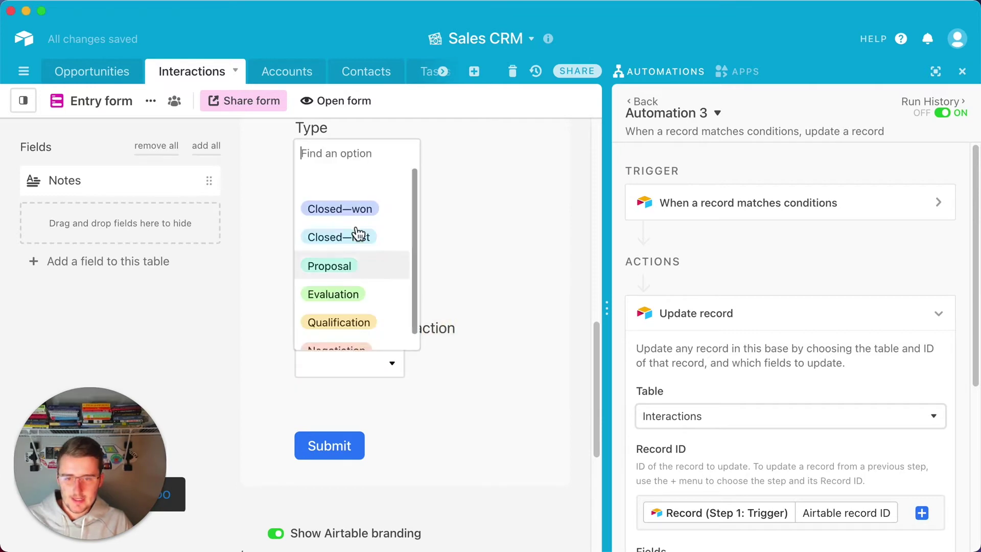
{"action": "left_click", "coordinate": [253, 266]}
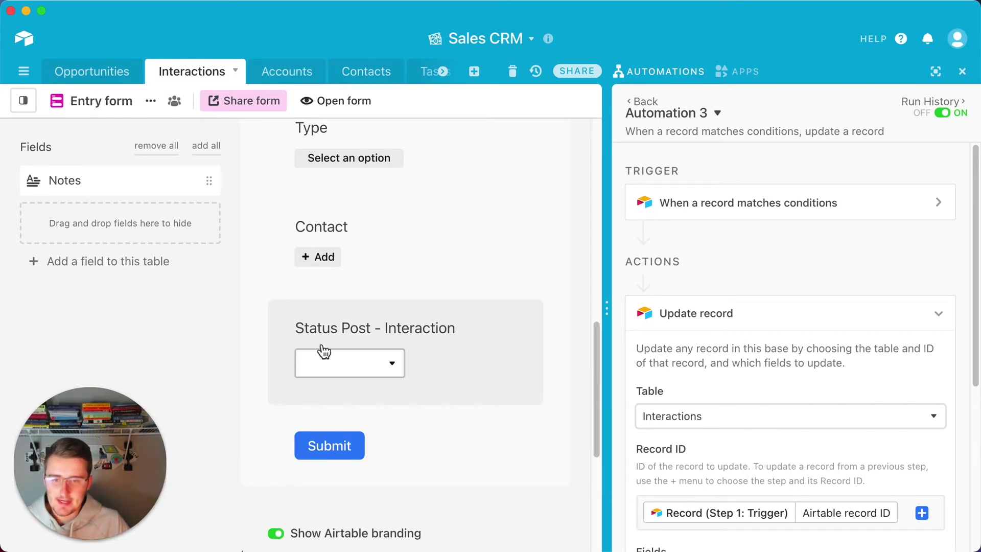
{"action": "scroll", "coordinate": [301, 335], "scroll_direction": "up", "scroll_amount": 3}
{"action": "scroll", "coordinate": [295, 328], "scroll_direction": "up", "scroll_amount": 1}
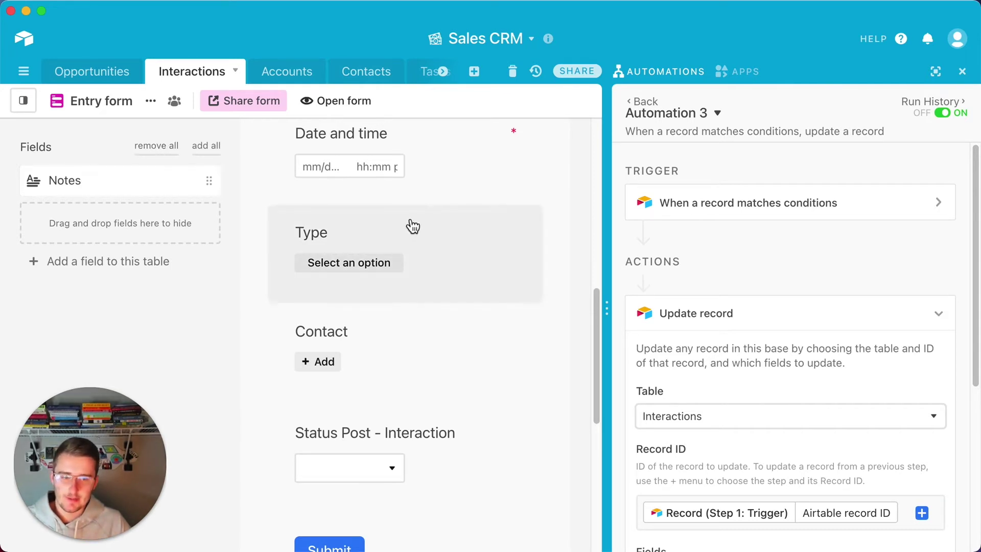
Check the action's Notes value and successful test, then switch to the Opportunities table.
{"action": "scroll", "coordinate": [768, 464], "scroll_direction": "down", "scroll_amount": 3}
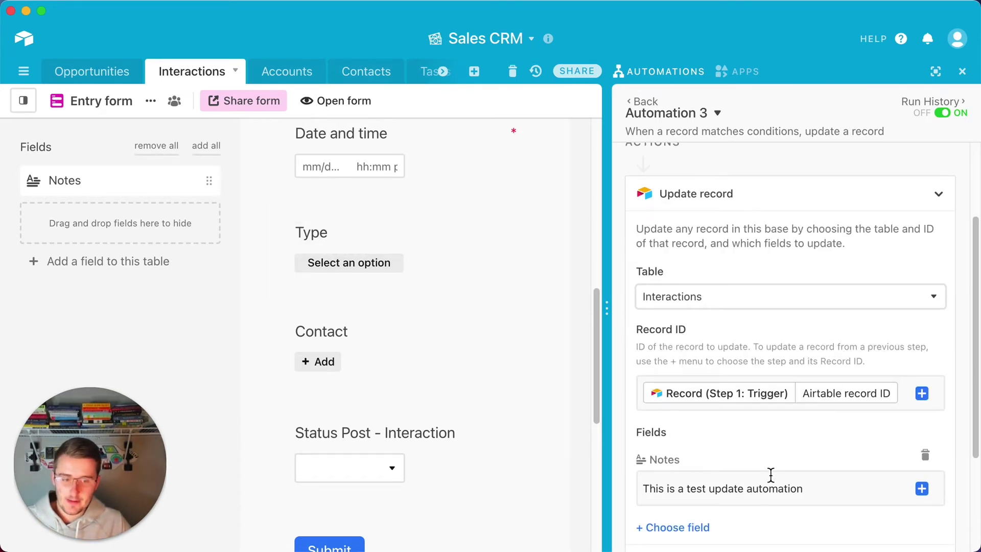
{"action": "scroll", "coordinate": [766, 478], "scroll_direction": "down", "scroll_amount": 2}
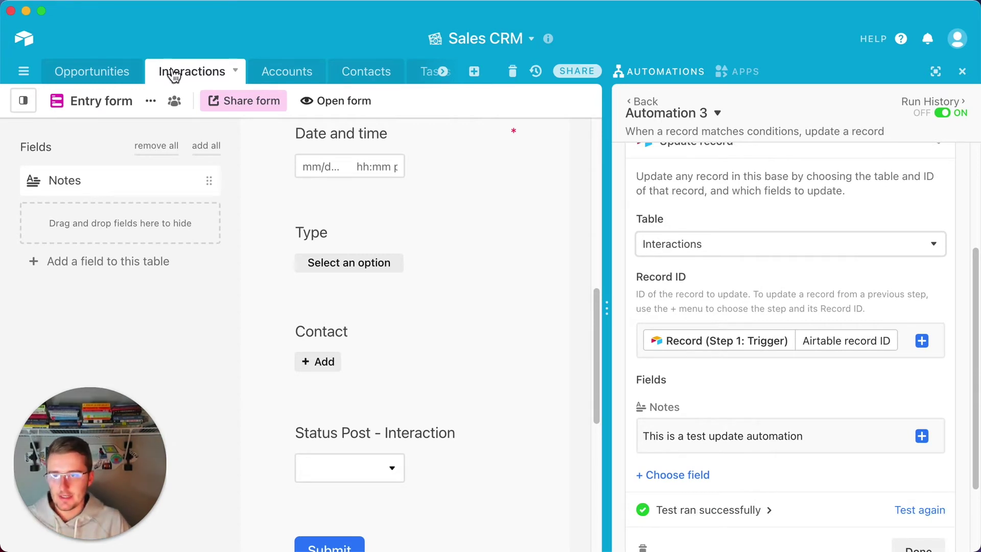
{"action": "left_click", "coordinate": [95, 72]}
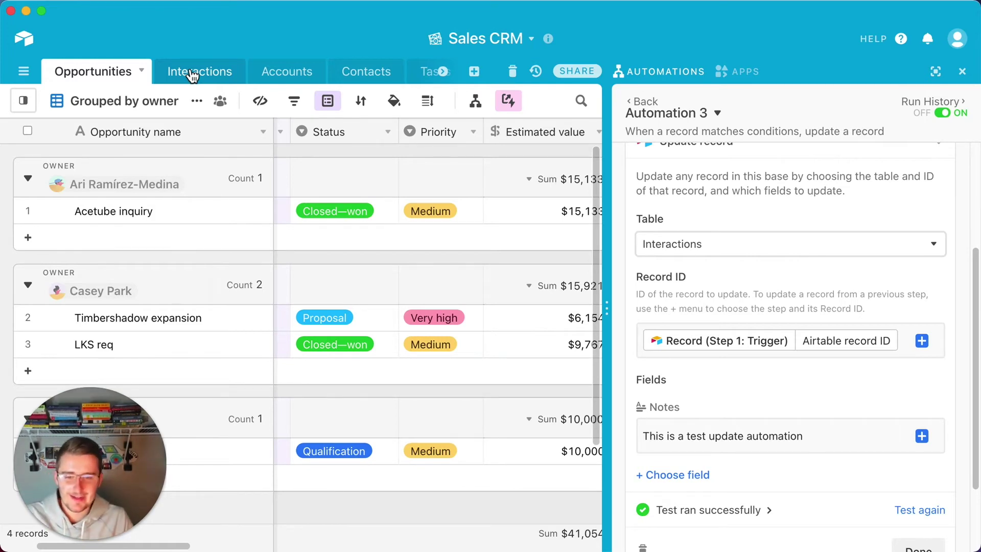
Switch the Opportunities table to the Value by stage view.
{"action": "scroll", "coordinate": [720, 265], "scroll_direction": "up", "scroll_amount": 2}
{"action": "scroll", "coordinate": [731, 251], "scroll_direction": "down", "scroll_amount": 4}
{"action": "scroll", "coordinate": [732, 247], "scroll_direction": "up", "scroll_amount": 4}
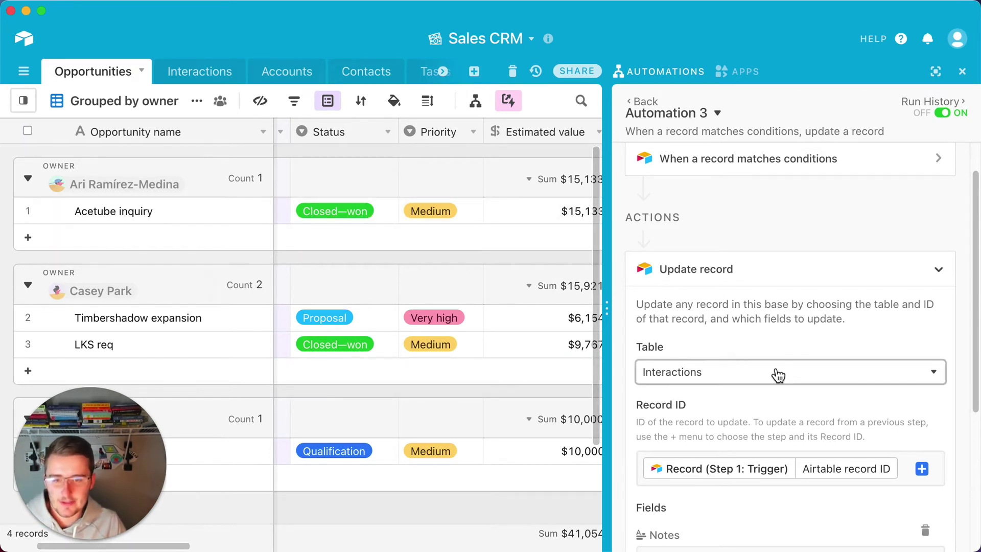
{"action": "scroll", "coordinate": [777, 376], "scroll_direction": "down", "scroll_amount": 1}
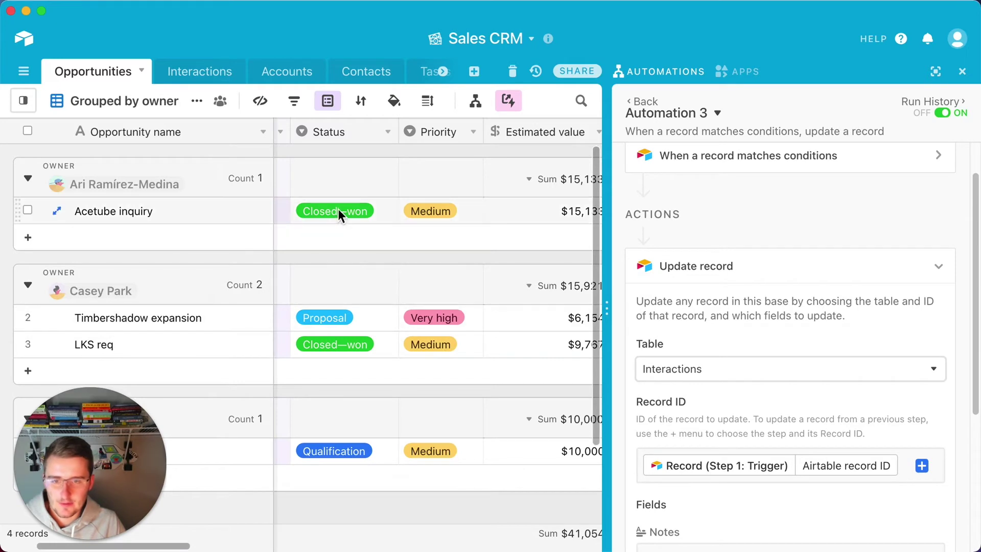
{"action": "mouse_move", "coordinate": [23, 101]}
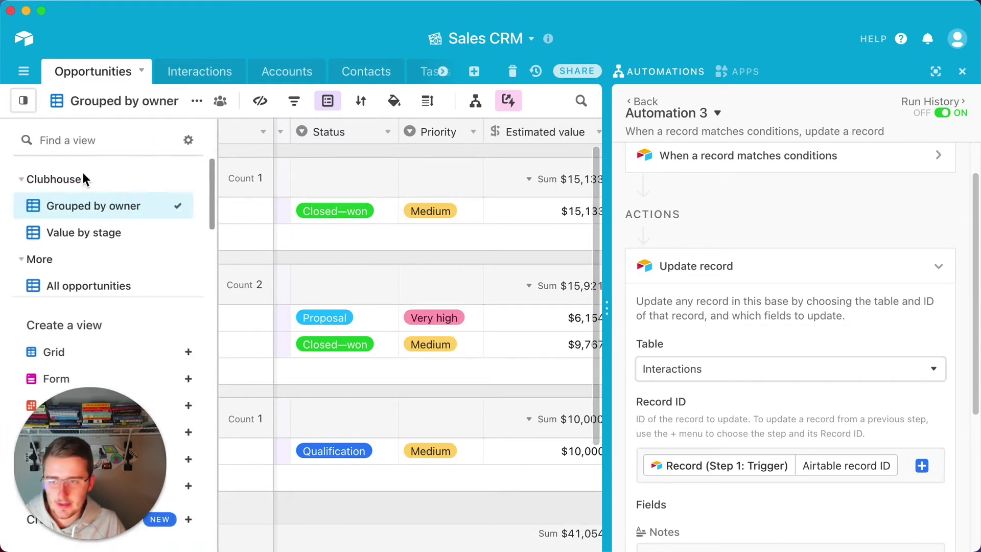
{"action": "left_click", "coordinate": [92, 235]}
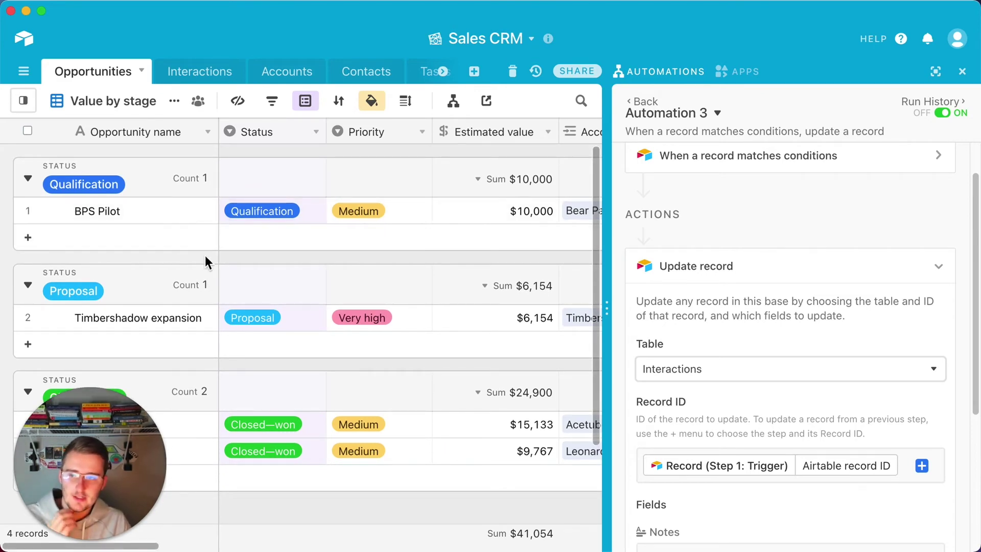
Look over the Value by stage grid, then go back to the Interactions Entry form.
{"action": "scroll", "coordinate": [204, 255], "scroll_direction": "down", "scroll_amount": 3}
{"action": "scroll", "coordinate": [203, 253], "scroll_direction": "up", "scroll_amount": 3}
{"action": "scroll", "coordinate": [204, 254], "scroll_direction": "down", "scroll_amount": 3}
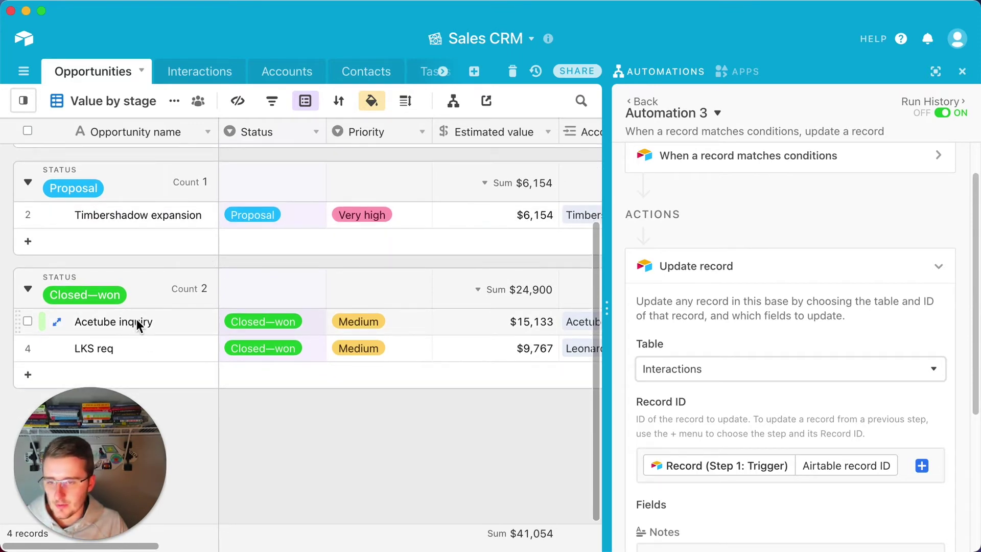
{"action": "scroll", "coordinate": [136, 319], "scroll_direction": "up", "scroll_amount": 3}
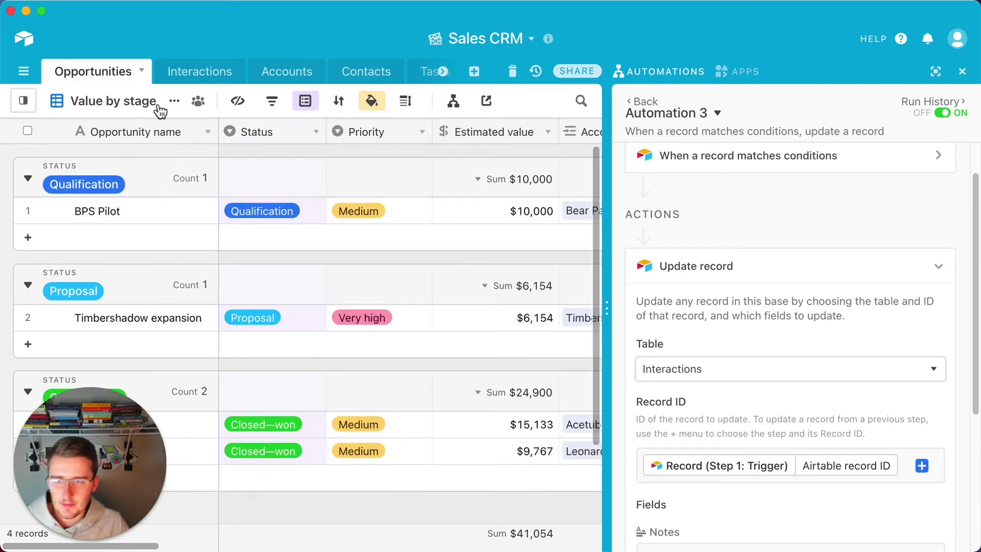
{"action": "left_click", "coordinate": [193, 76]}
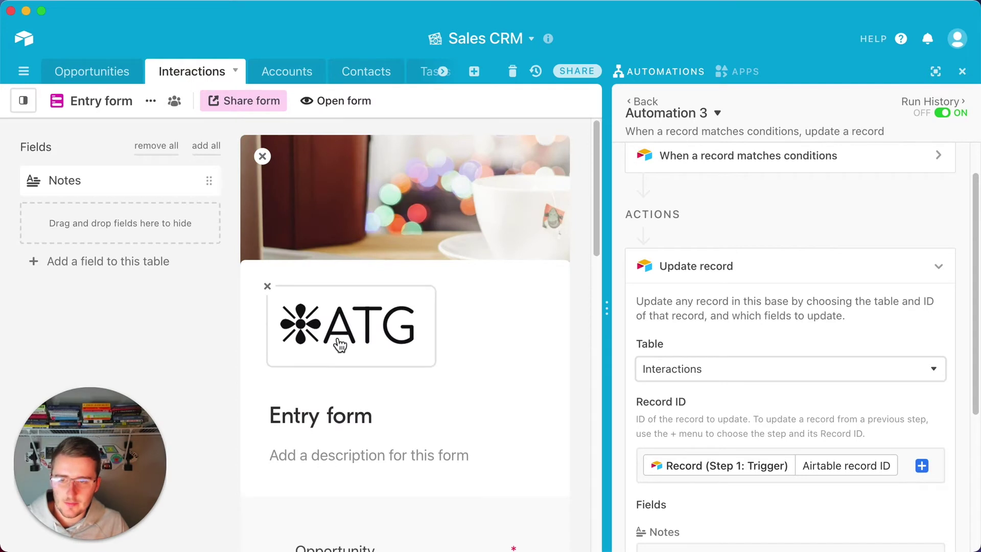
Open the live Entry form in a browser window and enlarge the window.
{"action": "left_click", "coordinate": [317, 102]}
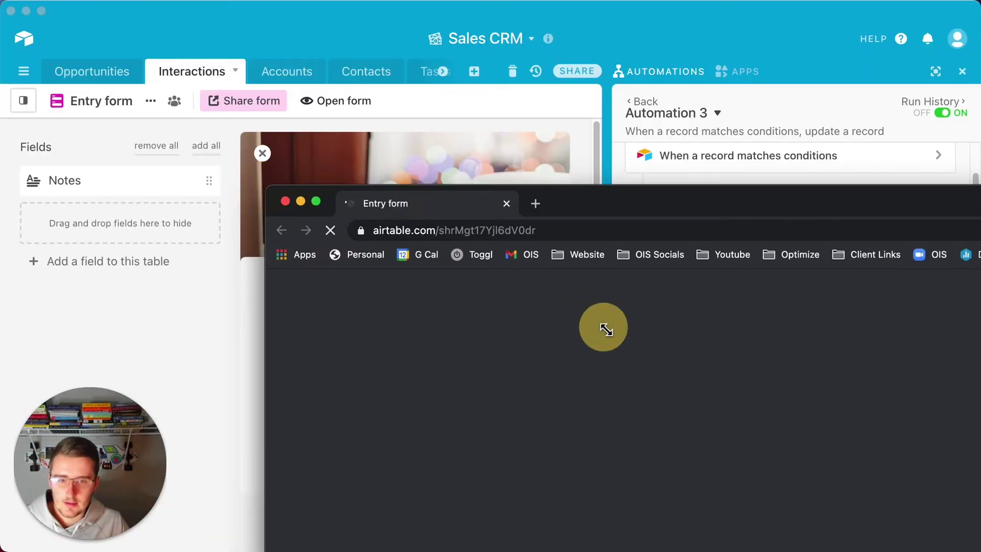
{"action": "left_click_drag", "start_coordinate": [273, 191], "coordinate": [509, 38]}
{"action": "left_click_drag", "start_coordinate": [653, 342], "coordinate": [959, 530]}
{"action": "scroll", "coordinate": [714, 353], "scroll_direction": "down", "scroll_amount": 6}
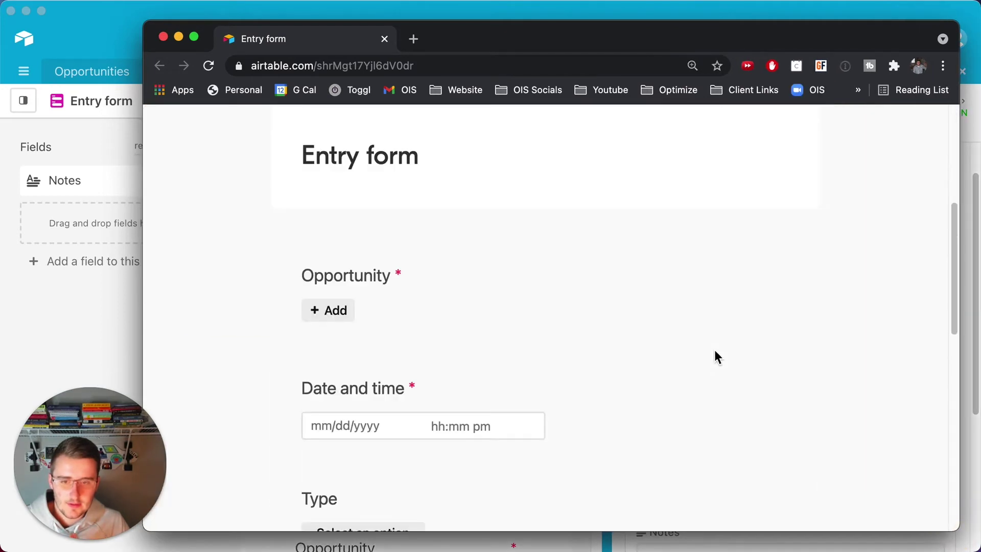
Pick BPS Pilot as the opportunity and today's date, 4/12/2021 10:23pm.
{"action": "left_click", "coordinate": [333, 308]}
{"action": "left_click", "coordinate": [326, 204]}
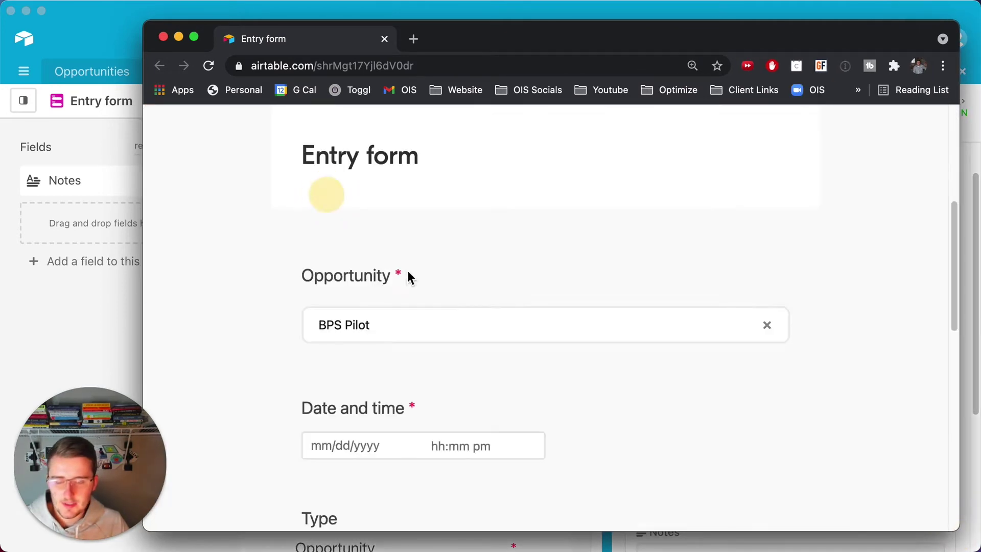
{"action": "scroll", "coordinate": [436, 313], "scroll_direction": "down", "scroll_amount": 2}
{"action": "left_click", "coordinate": [402, 343]}
{"action": "left_click", "coordinate": [399, 315]}
Set the interaction type to Demo, replacing a mistaken Discovery choice.
{"action": "scroll", "coordinate": [397, 327], "scroll_direction": "down", "scroll_amount": 3}
{"action": "left_click", "coordinate": [387, 327]}
{"action": "left_click", "coordinate": [378, 374]}
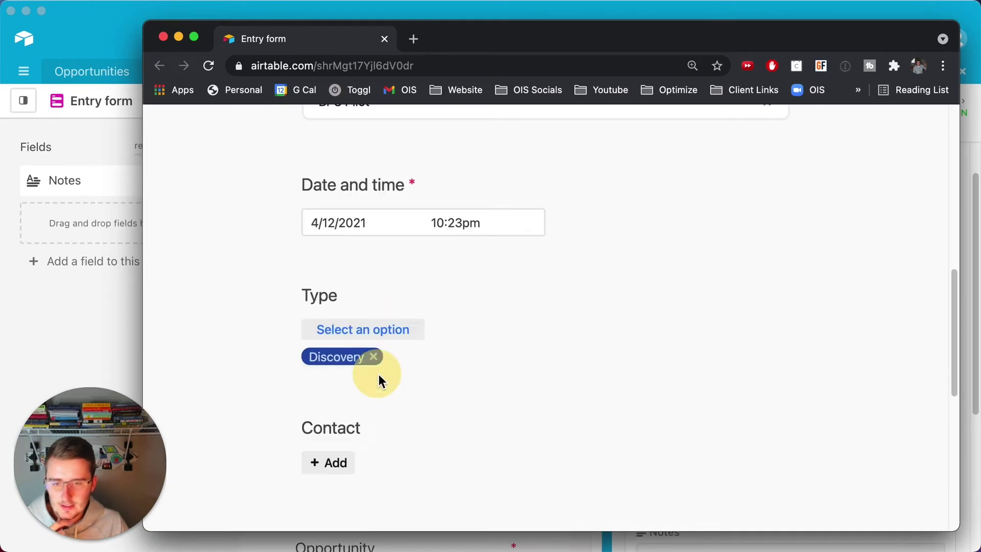
{"action": "left_click", "coordinate": [379, 359]}
{"action": "left_click", "coordinate": [372, 333]}
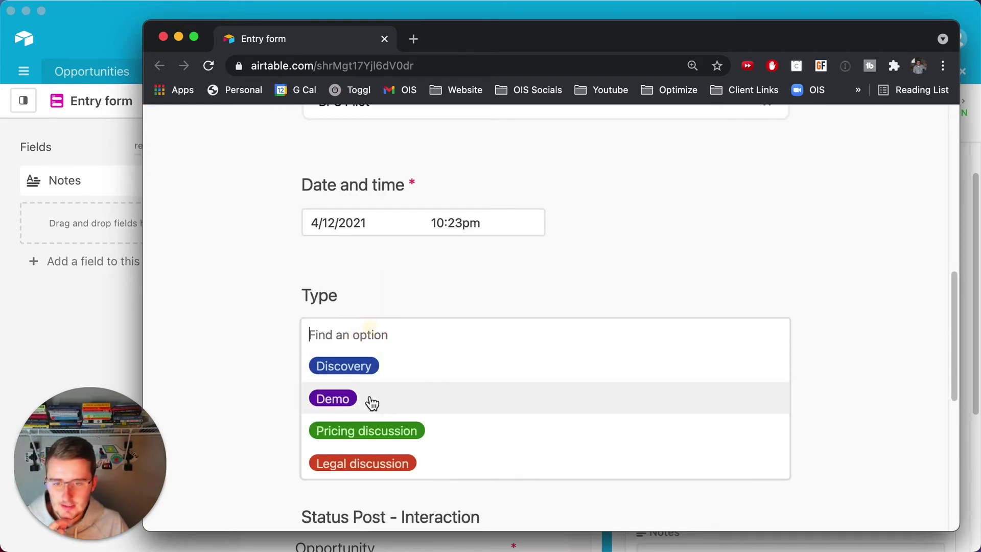
{"action": "left_click", "coordinate": [367, 403]}
Add a contact to the interaction and scroll to the end of the form.
{"action": "scroll", "coordinate": [366, 403], "scroll_direction": "down", "scroll_amount": 2}
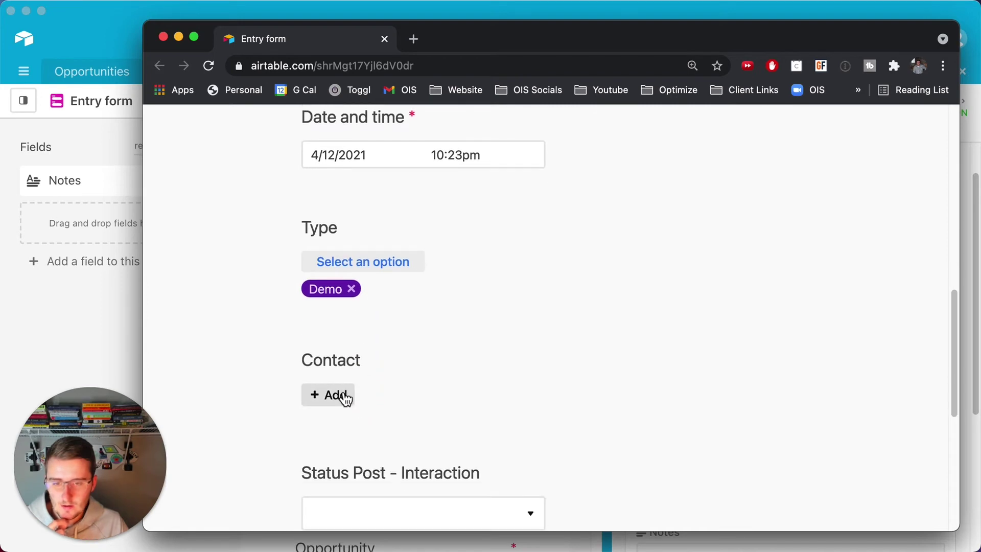
{"action": "left_click", "coordinate": [343, 396]}
{"action": "left_click", "coordinate": [402, 318]}
{"action": "scroll", "coordinate": [215, 334], "scroll_direction": "down", "scroll_amount": 5}
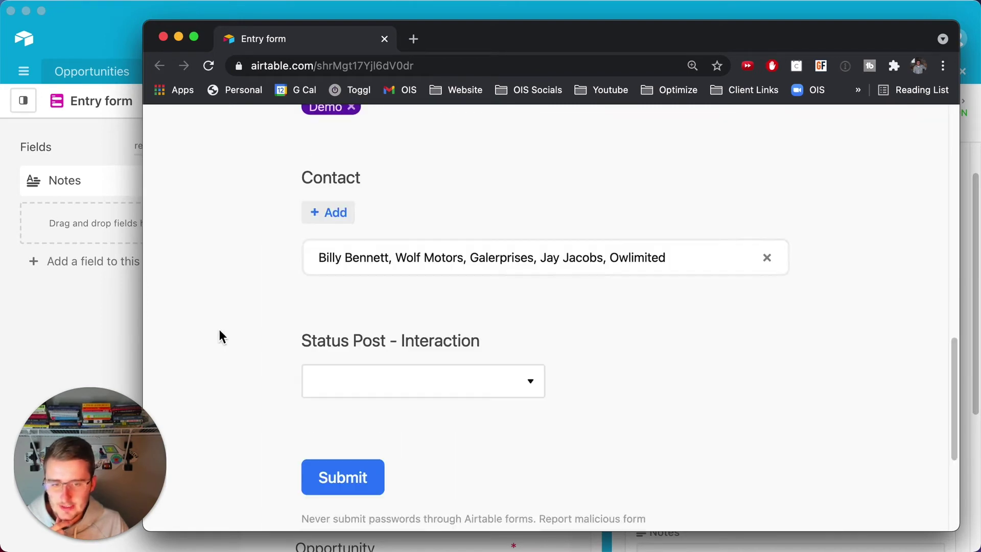
{"action": "scroll", "coordinate": [473, 409], "scroll_direction": "down", "scroll_amount": 1}
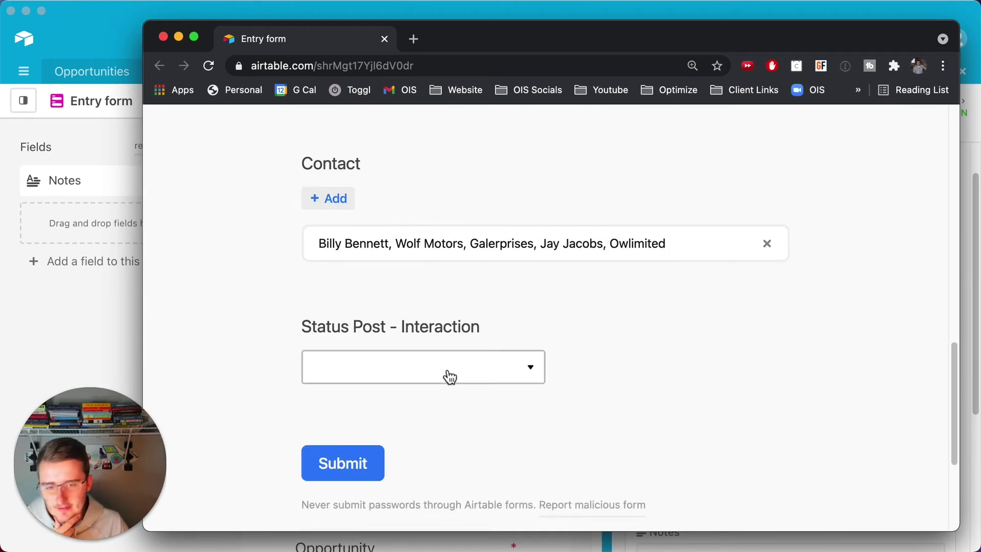
{"action": "scroll", "coordinate": [448, 369], "scroll_direction": "down", "scroll_amount": 1}
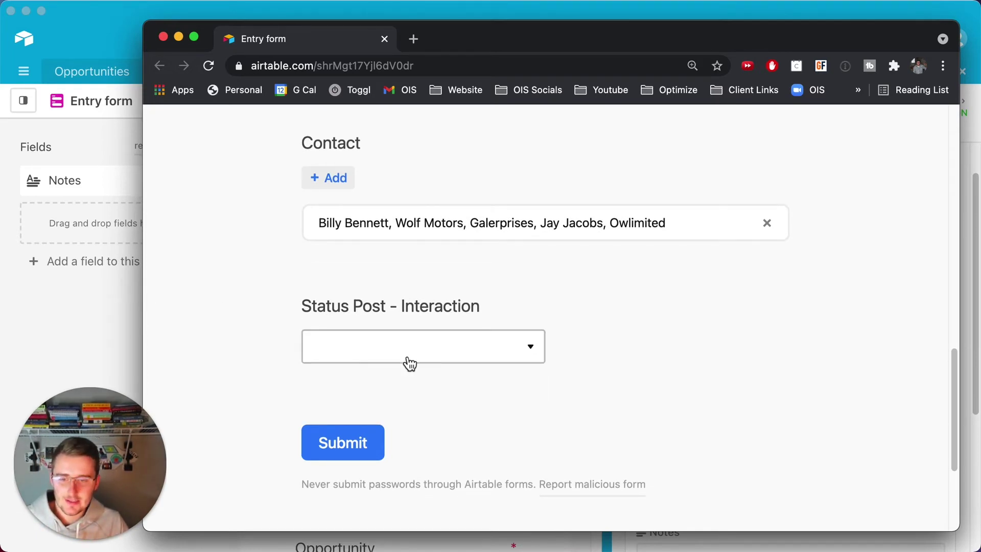
{"action": "left_click", "coordinate": [101, 295]}
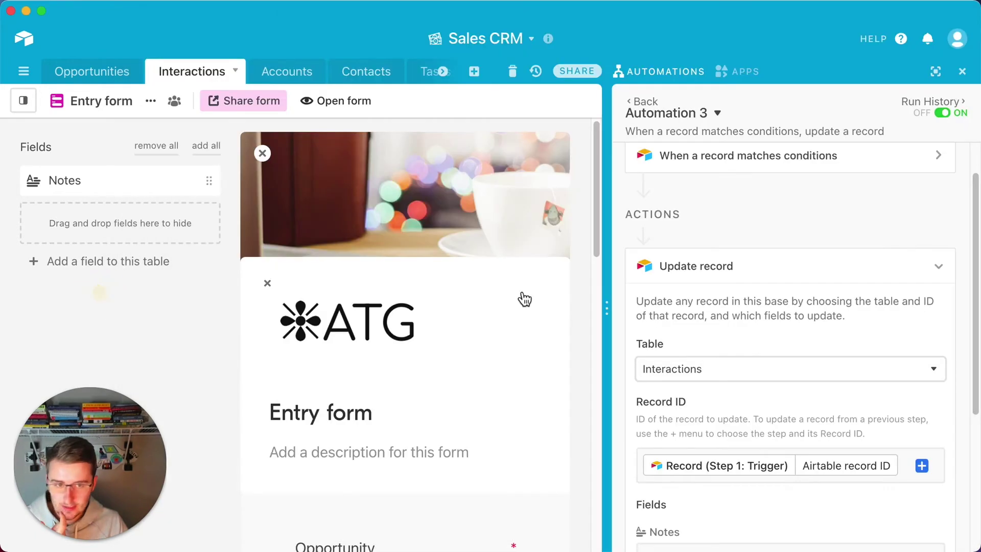
{"action": "scroll", "coordinate": [792, 270], "scroll_direction": "up", "scroll_amount": 1}
{"action": "scroll", "coordinate": [806, 184], "scroll_direction": "down", "scroll_amount": 5}
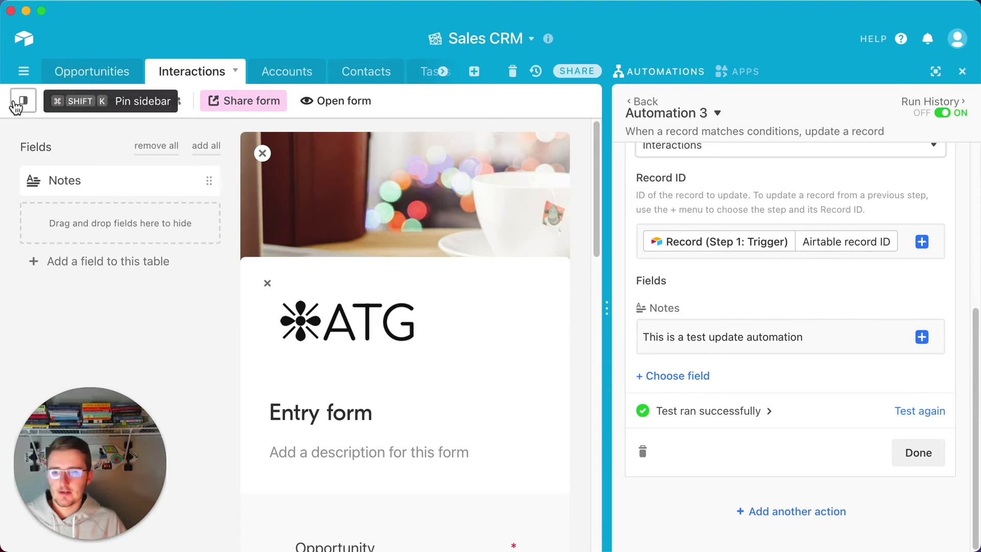
{"action": "mouse_move", "coordinate": [16, 105]}
{"action": "left_click", "coordinate": [87, 180]}
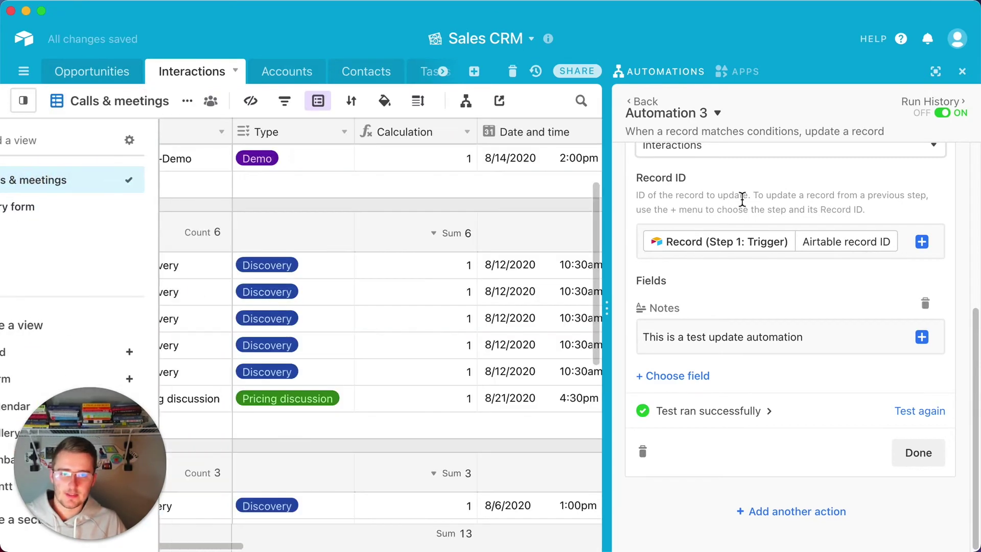
{"action": "scroll", "coordinate": [786, 283], "scroll_direction": "up", "scroll_amount": 5}
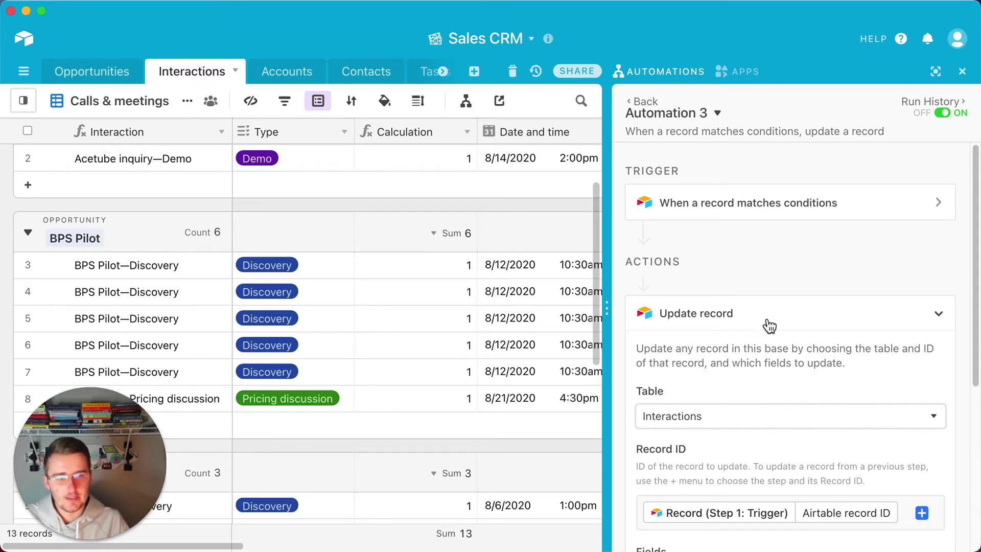
{"action": "scroll", "coordinate": [766, 309], "scroll_direction": "down", "scroll_amount": 1}
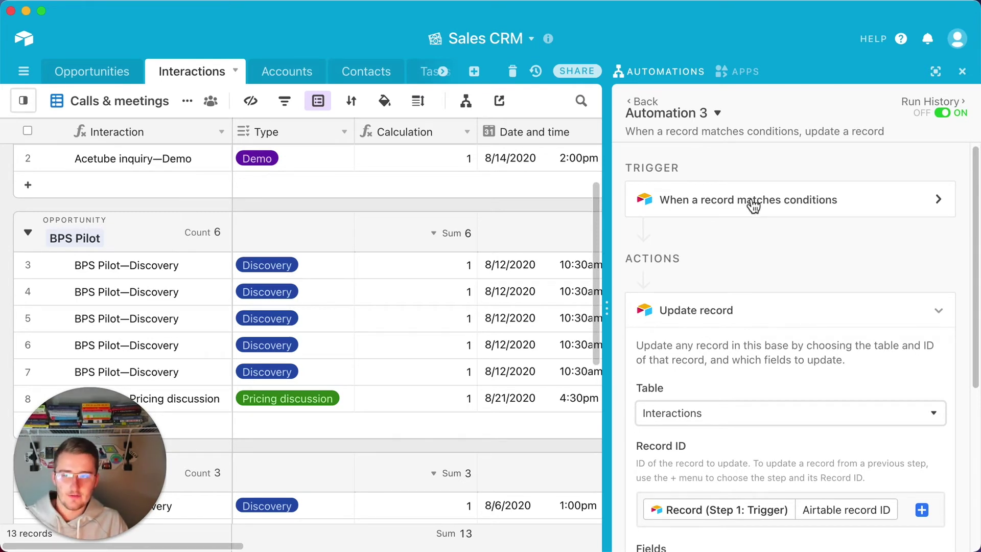
{"action": "scroll", "coordinate": [752, 204], "scroll_direction": "down", "scroll_amount": 4}
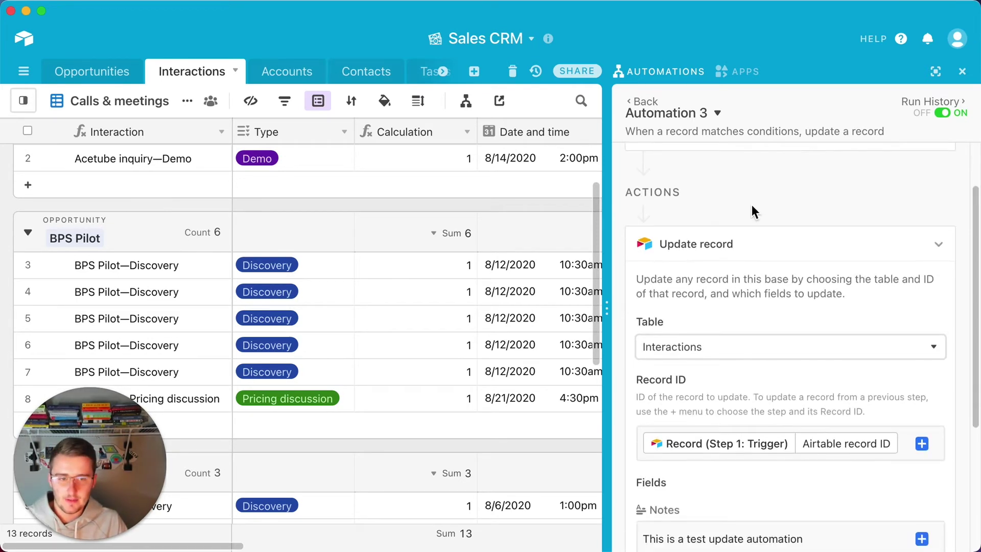
{"action": "scroll", "coordinate": [730, 327], "scroll_direction": "down", "scroll_amount": 5}
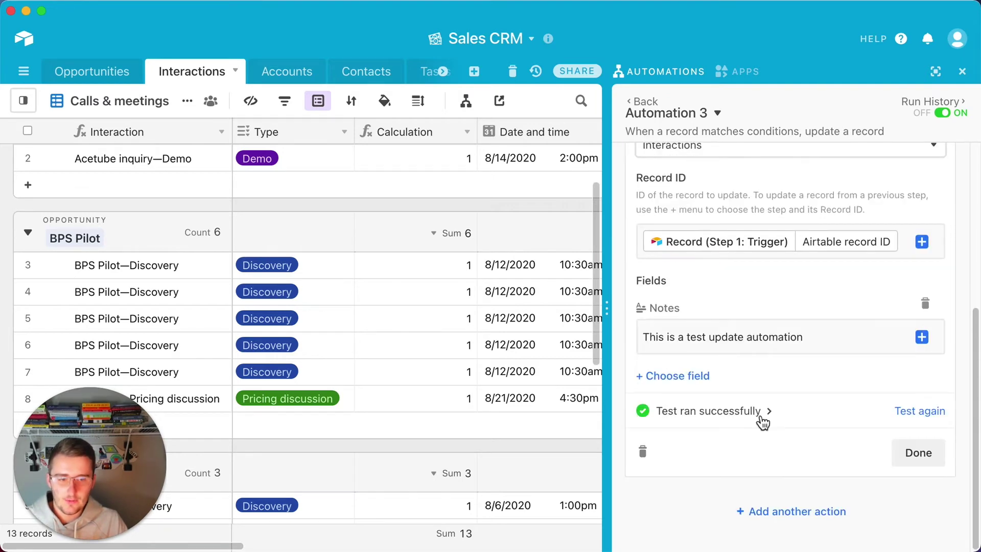
Add another Update record action that targets the Opportunities table.
{"action": "left_click", "coordinate": [771, 511]}
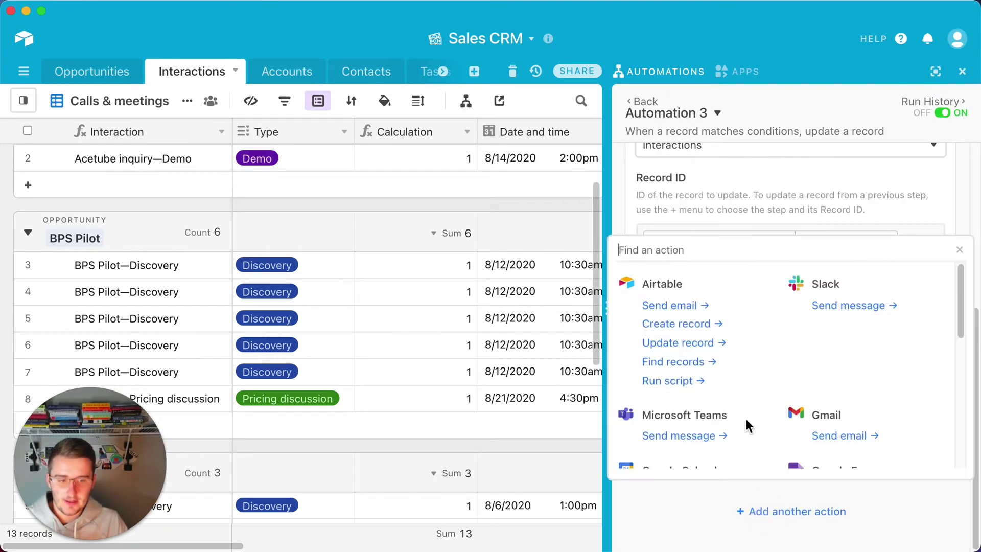
{"action": "left_click", "coordinate": [677, 342]}
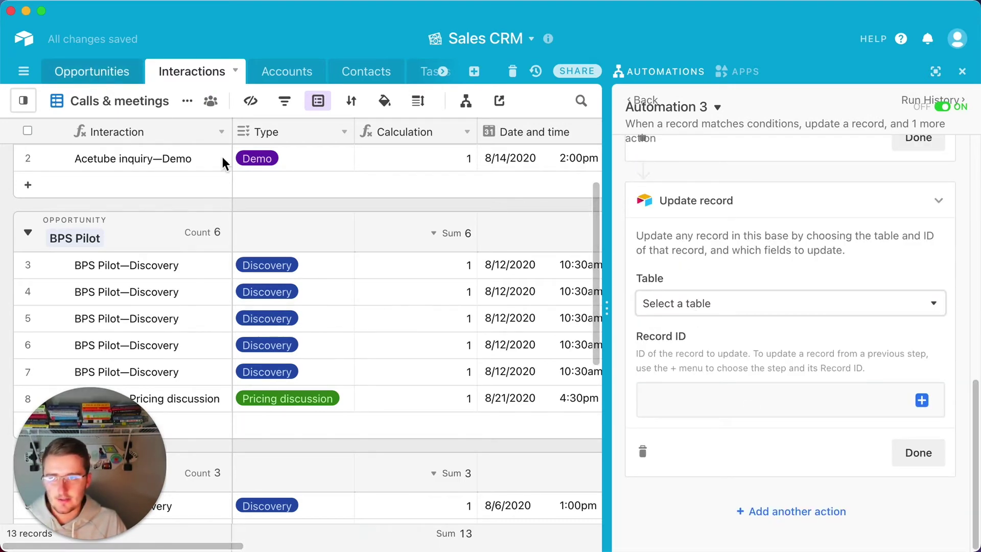
{"action": "left_click", "coordinate": [754, 304]}
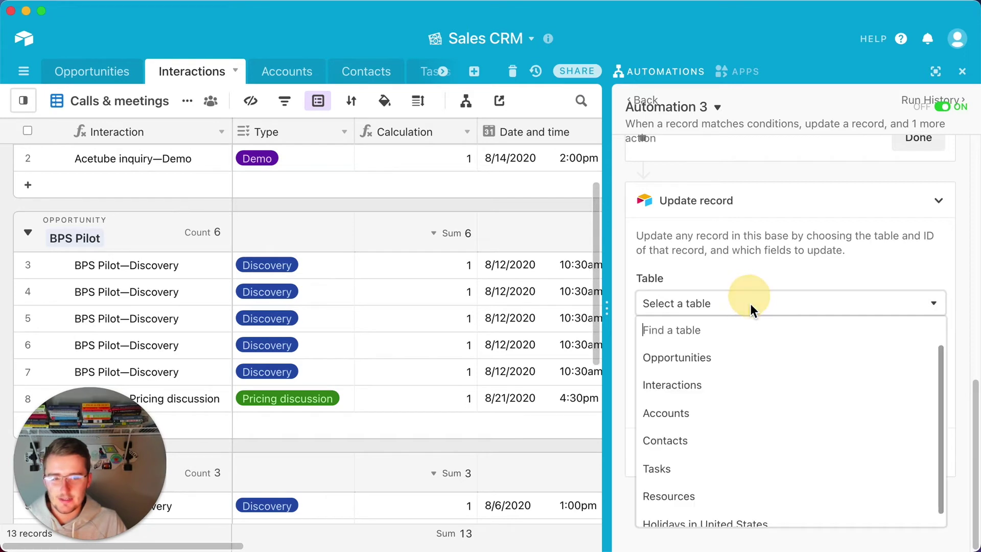
{"action": "left_click", "coordinate": [734, 361]}
Set its Record ID to the trigger record's linked Opportunity ID.
{"action": "left_click", "coordinate": [922, 399]}
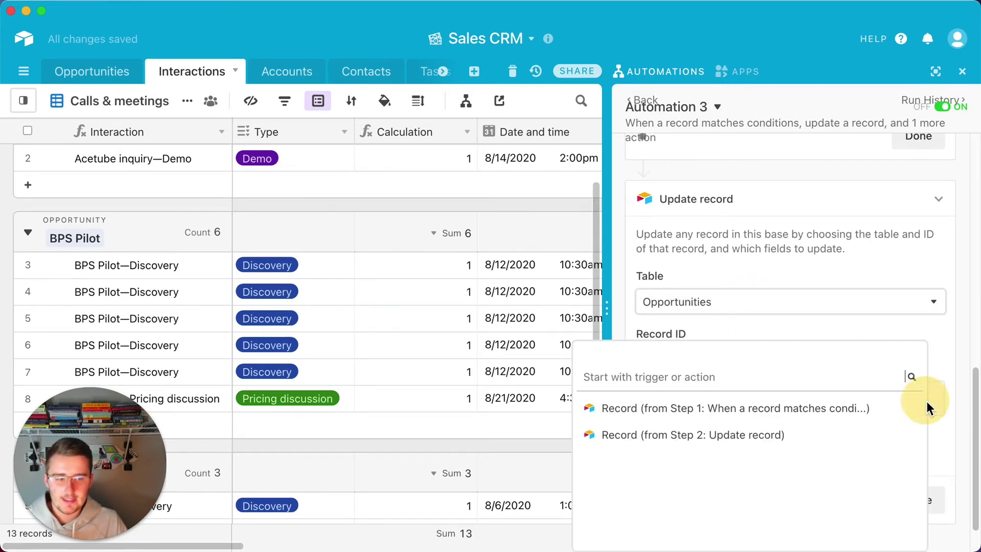
{"action": "left_click", "coordinate": [913, 332]}
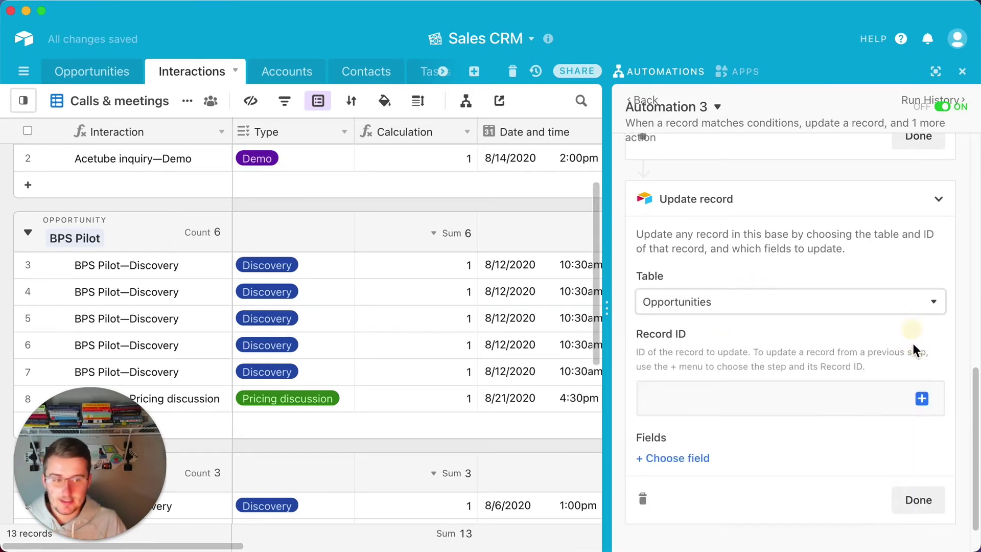
{"action": "scroll", "coordinate": [925, 402], "scroll_direction": "down", "scroll_amount": 1}
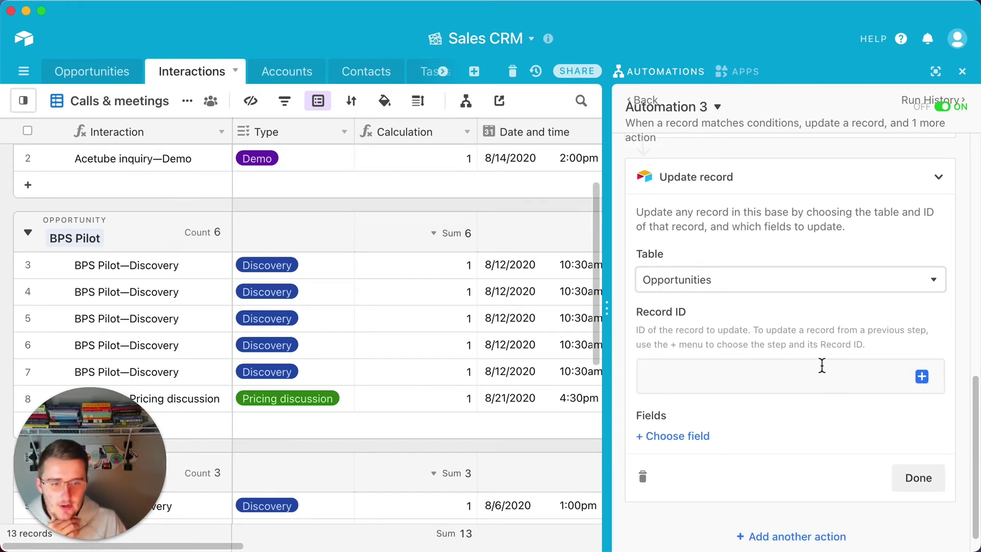
{"action": "left_click", "coordinate": [922, 377]}
{"action": "mouse_move", "coordinate": [808, 410]}
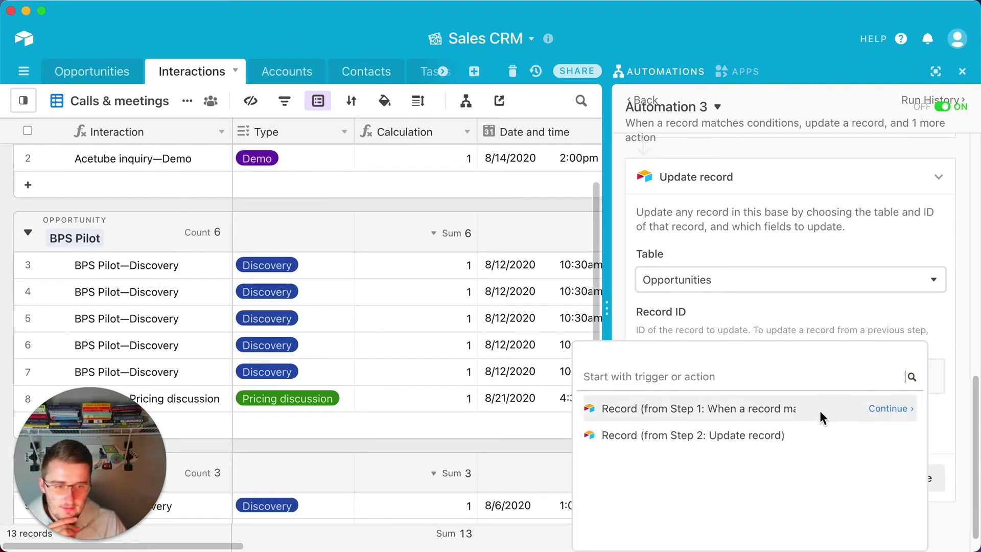
{"action": "left_click", "coordinate": [892, 411]}
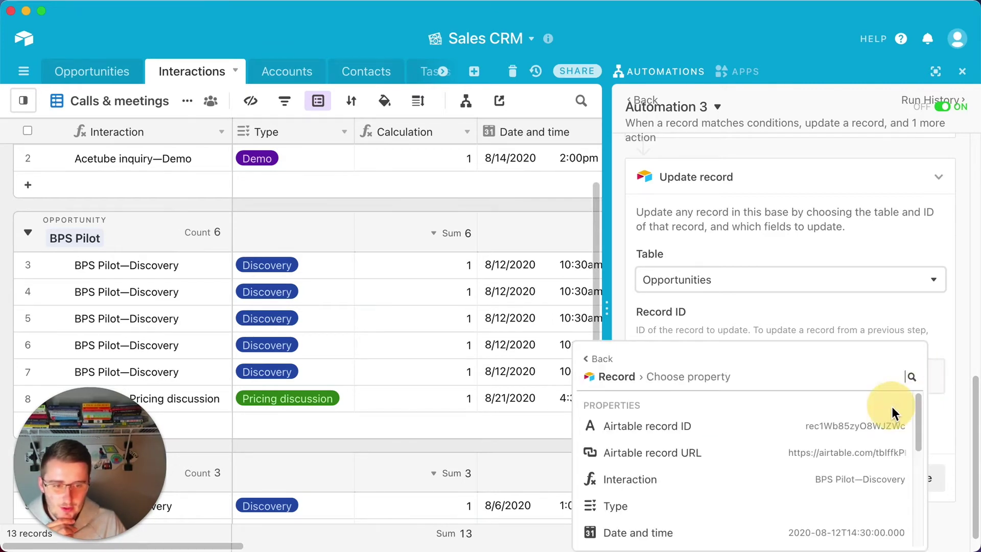
{"action": "scroll", "coordinate": [952, 379], "scroll_direction": "down", "scroll_amount": 1}
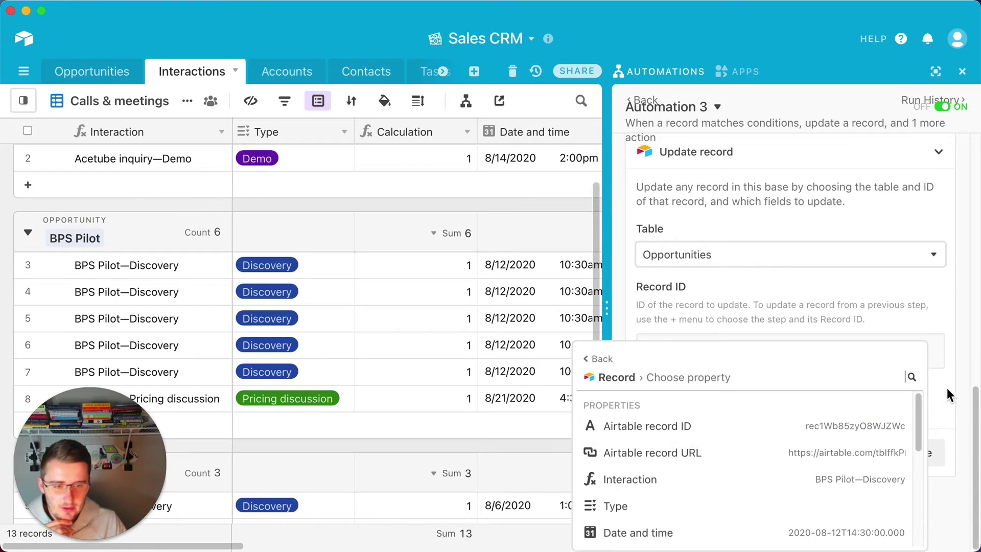
{"action": "scroll", "coordinate": [743, 456], "scroll_direction": "down", "scroll_amount": 4}
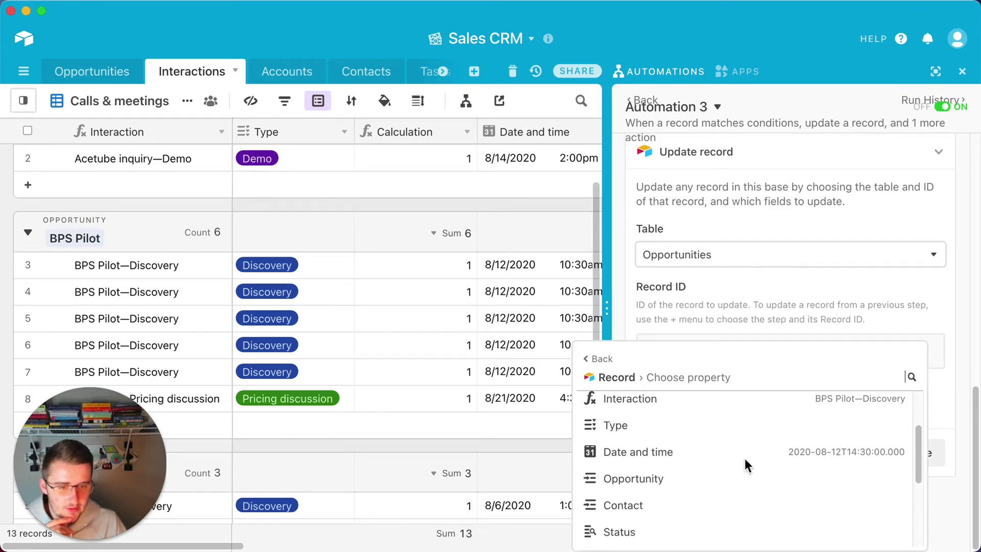
{"action": "scroll", "coordinate": [744, 455], "scroll_direction": "down", "scroll_amount": 3}
{"action": "scroll", "coordinate": [744, 459], "scroll_direction": "up", "scroll_amount": 6}
{"action": "scroll", "coordinate": [762, 439], "scroll_direction": "down", "scroll_amount": 4}
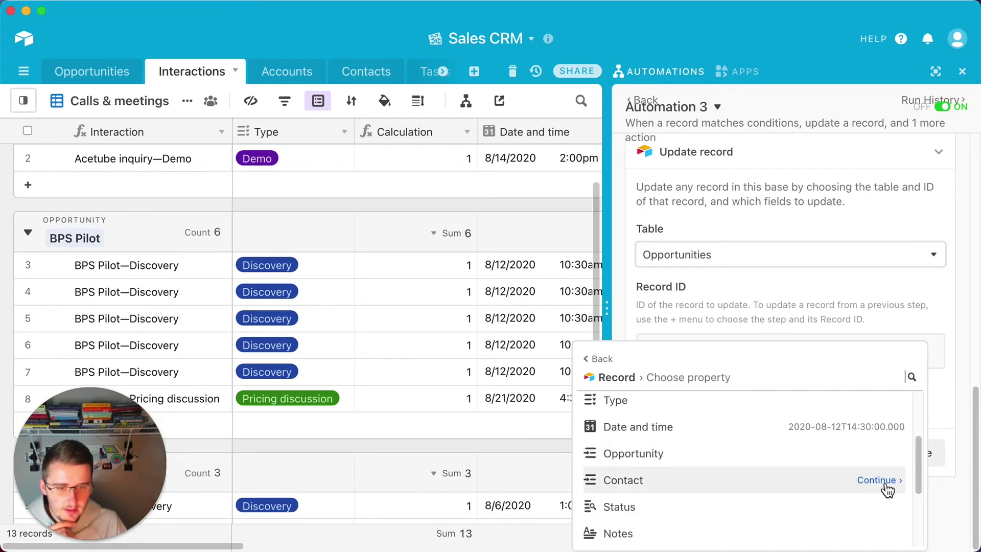
{"action": "left_click", "coordinate": [878, 454]}
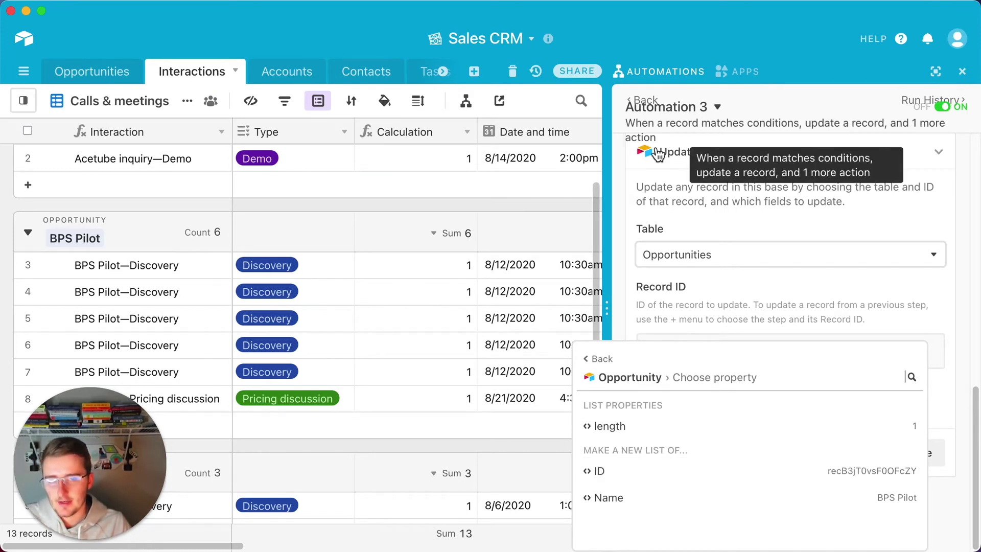
{"action": "mouse_move", "coordinate": [837, 470]}
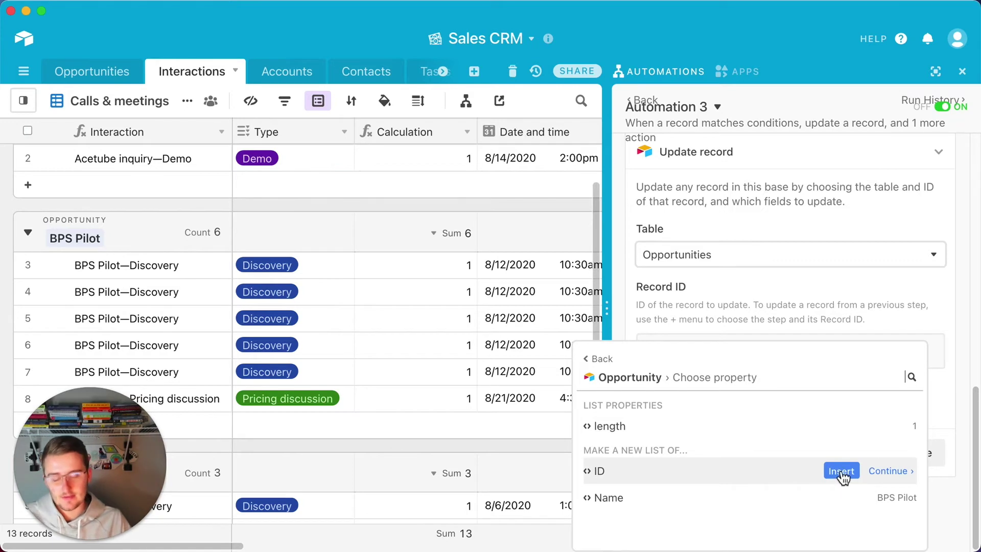
{"action": "mouse_move", "coordinate": [821, 499]}
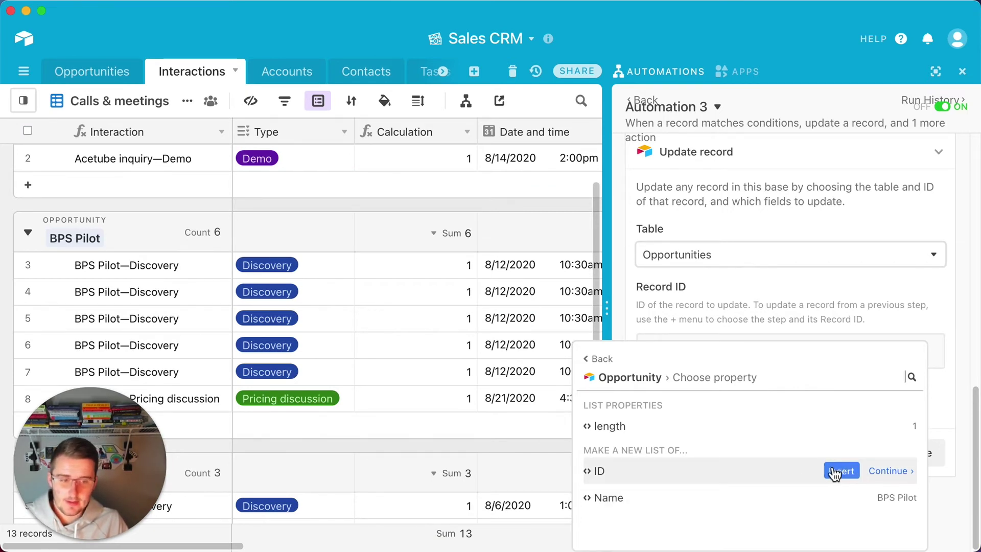
{"action": "left_click", "coordinate": [835, 473]}
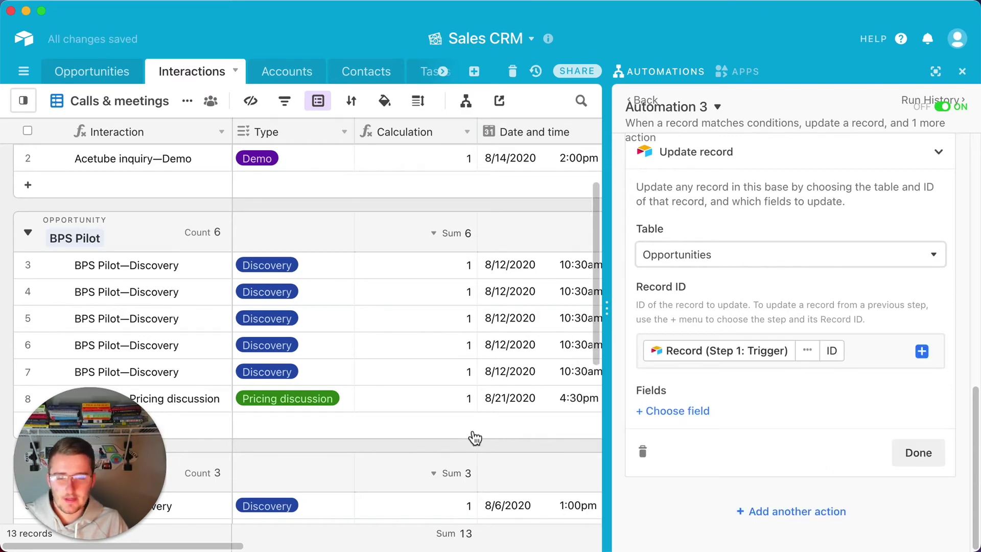
Add the Status field to the Opportunities update action.
{"action": "left_click_drag", "start_coordinate": [236, 544], "coordinate": [396, 532]}
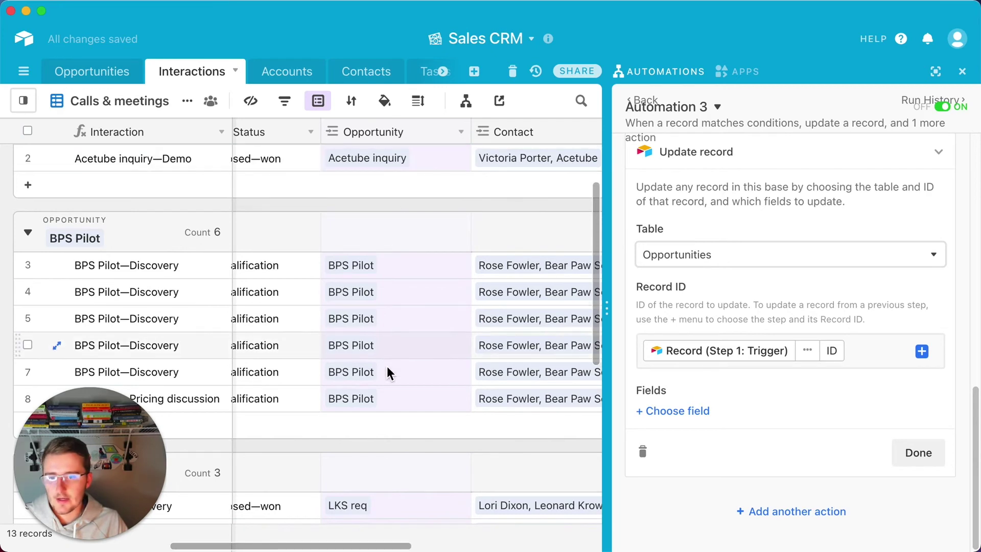
{"action": "scroll", "coordinate": [405, 335], "scroll_direction": "up", "scroll_amount": 2}
{"action": "scroll", "coordinate": [405, 335], "scroll_direction": "up", "scroll_amount": 2}
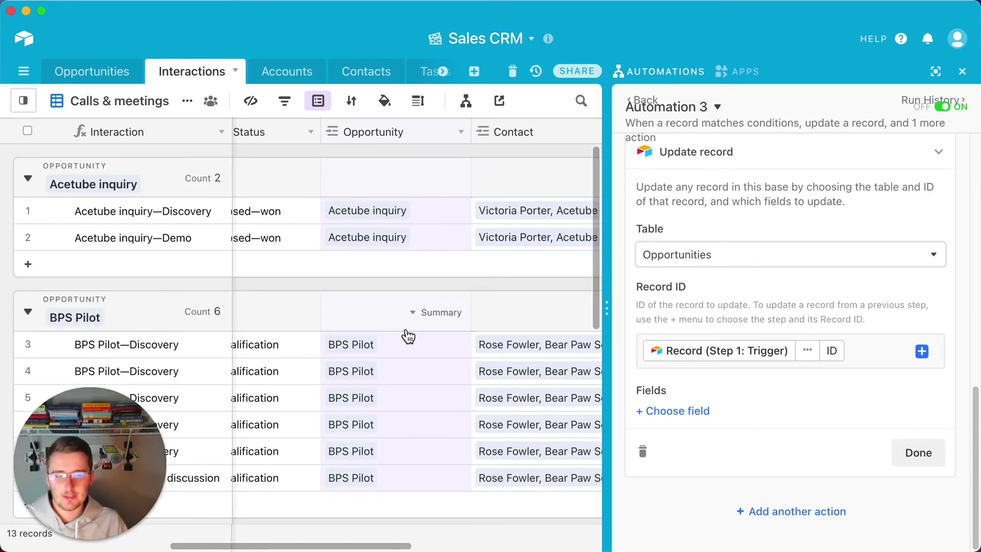
{"action": "left_click", "coordinate": [699, 413]}
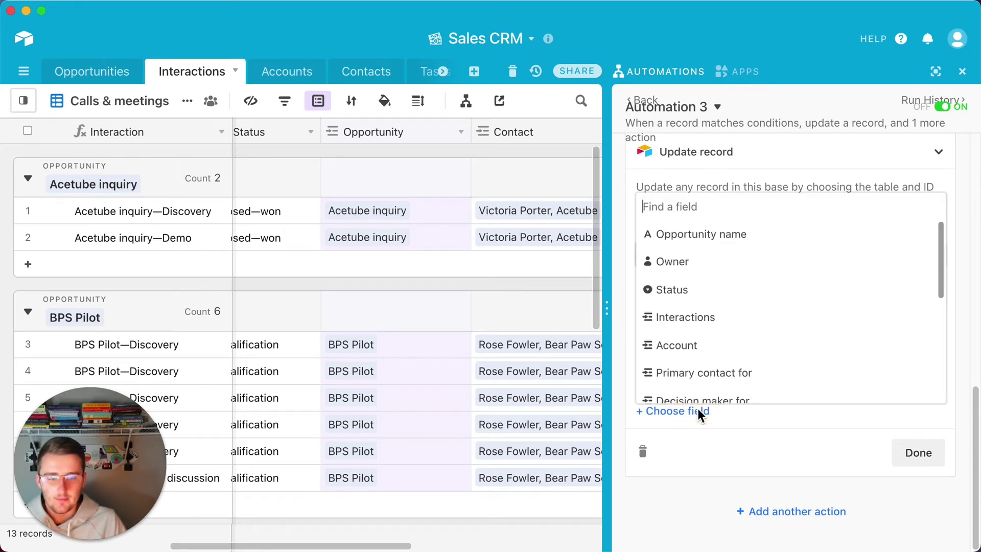
{"action": "left_click", "coordinate": [704, 293]}
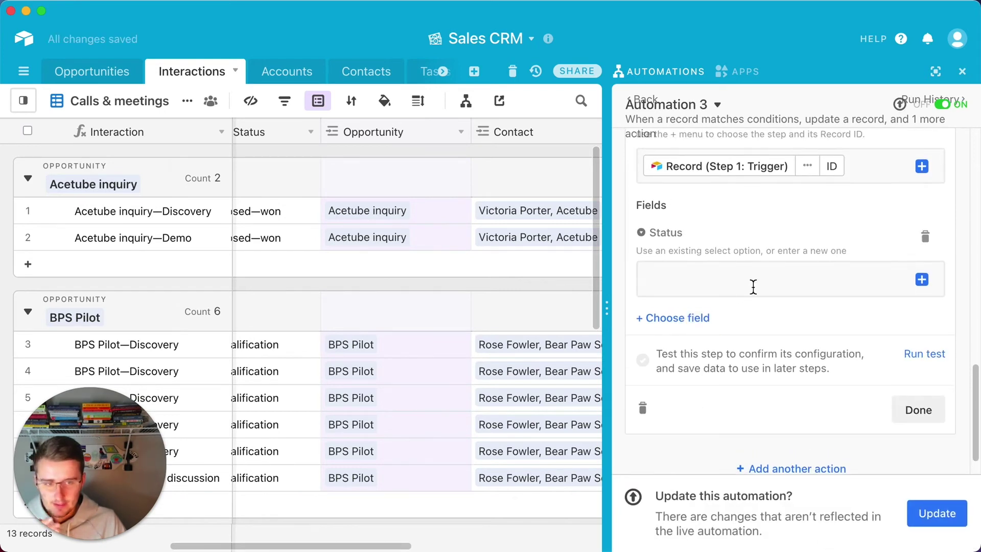
Fill Status from the trigger's Status Post - Interaction name, then run a test.
{"action": "left_click", "coordinate": [922, 279]}
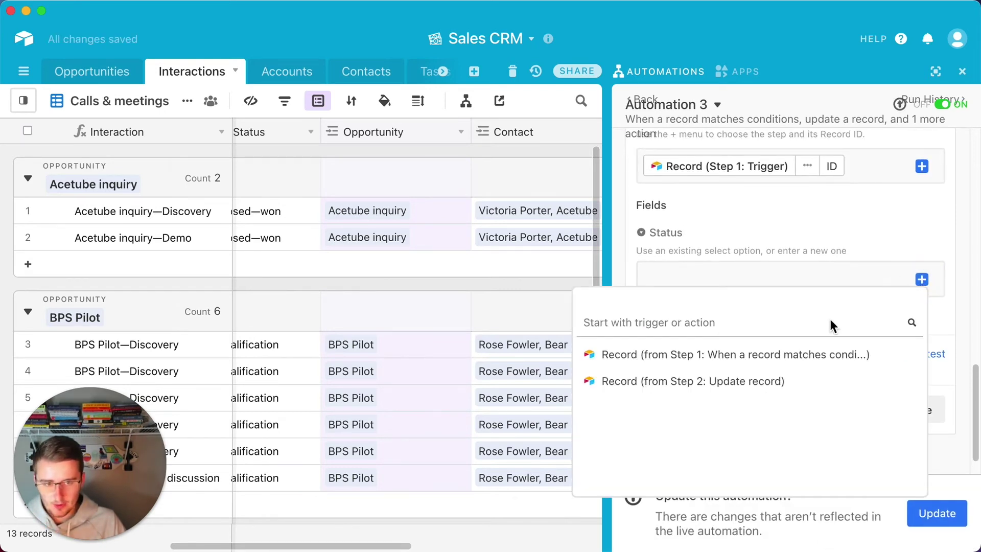
{"action": "mouse_move", "coordinate": [887, 381]}
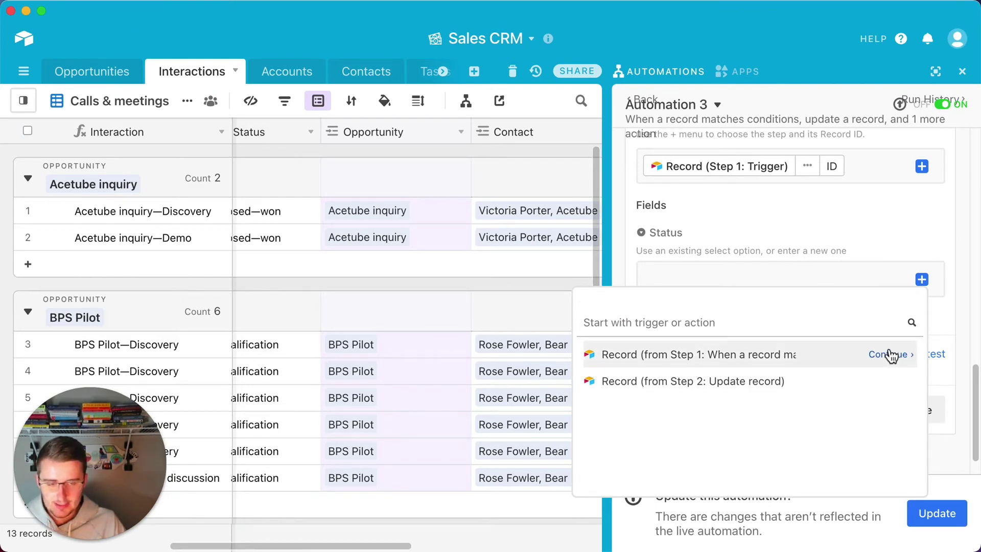
{"action": "left_click", "coordinate": [892, 353]}
{"action": "scroll", "coordinate": [789, 373], "scroll_direction": "down", "scroll_amount": 5}
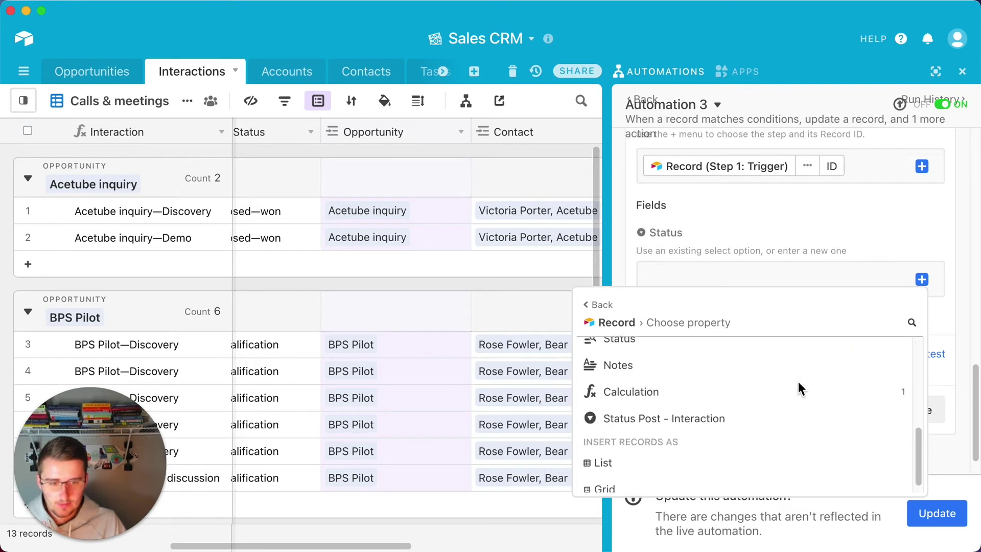
{"action": "left_click", "coordinate": [880, 419]}
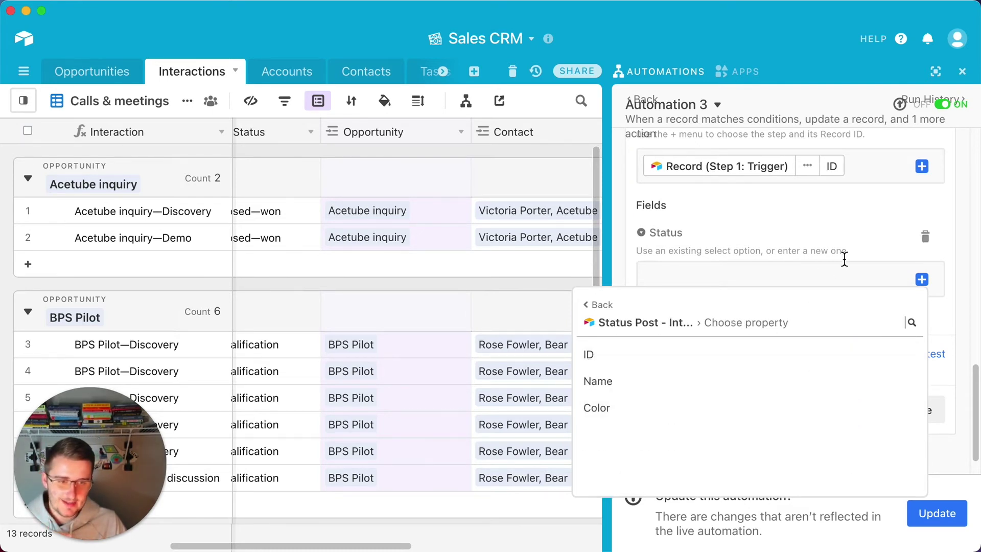
{"action": "left_click", "coordinate": [838, 208]}
{"action": "left_click", "coordinate": [920, 355]}
{"action": "left_click", "coordinate": [922, 425]}
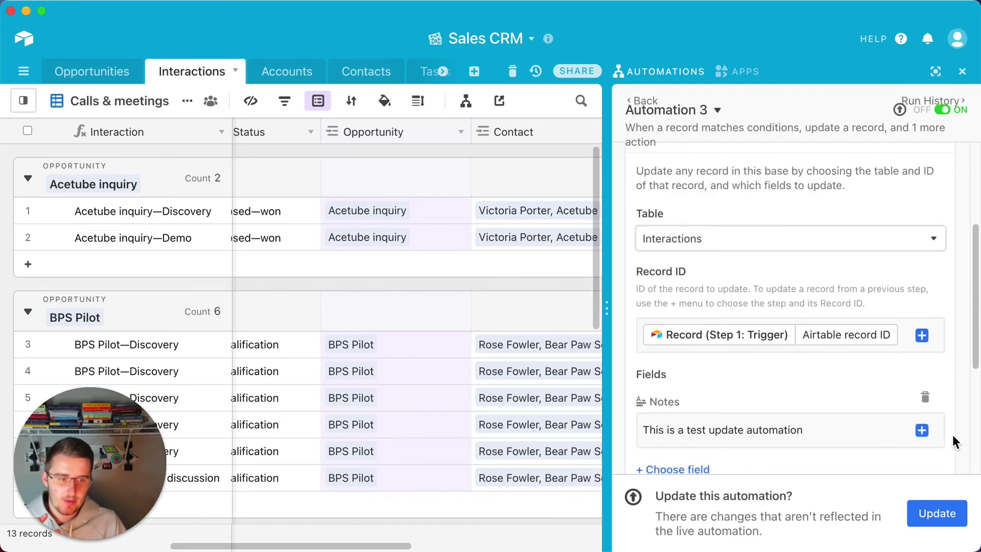
Add a third trigger condition: Status Post - Interaction is not empty.
{"action": "scroll", "coordinate": [945, 429], "scroll_direction": "down", "scroll_amount": 3}
{"action": "left_click", "coordinate": [919, 407]}
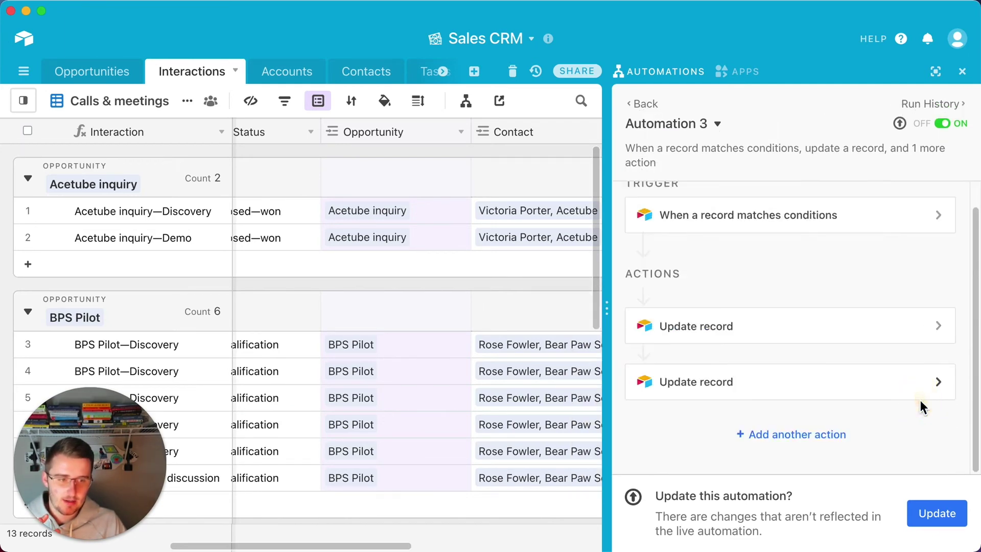
{"action": "left_click", "coordinate": [872, 217]}
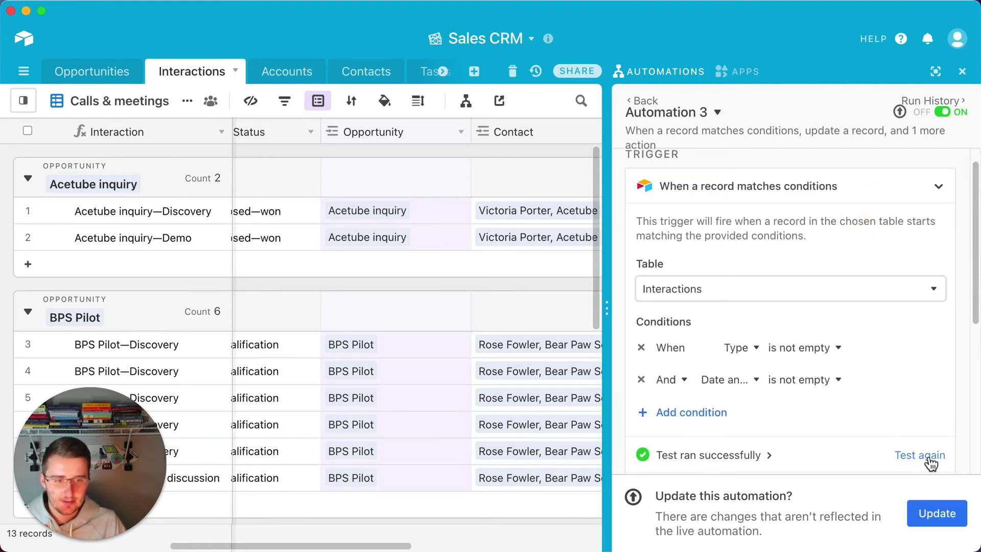
{"action": "left_click", "coordinate": [680, 414]}
{"action": "left_click", "coordinate": [728, 416]}
{"action": "scroll", "coordinate": [738, 383], "scroll_direction": "down", "scroll_amount": 2}
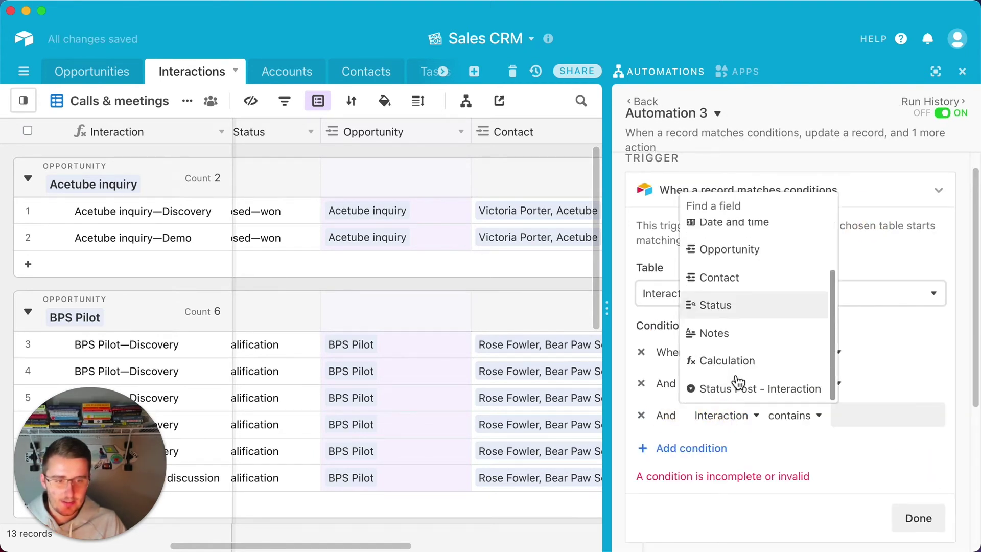
{"action": "left_click", "coordinate": [739, 388]}
{"action": "left_click", "coordinate": [775, 415]}
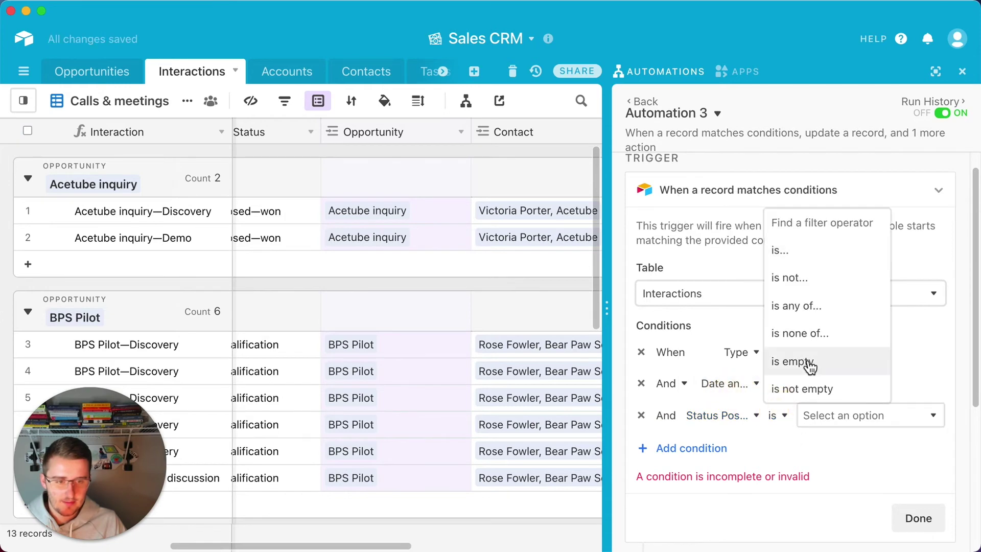
{"action": "left_click", "coordinate": [810, 389]}
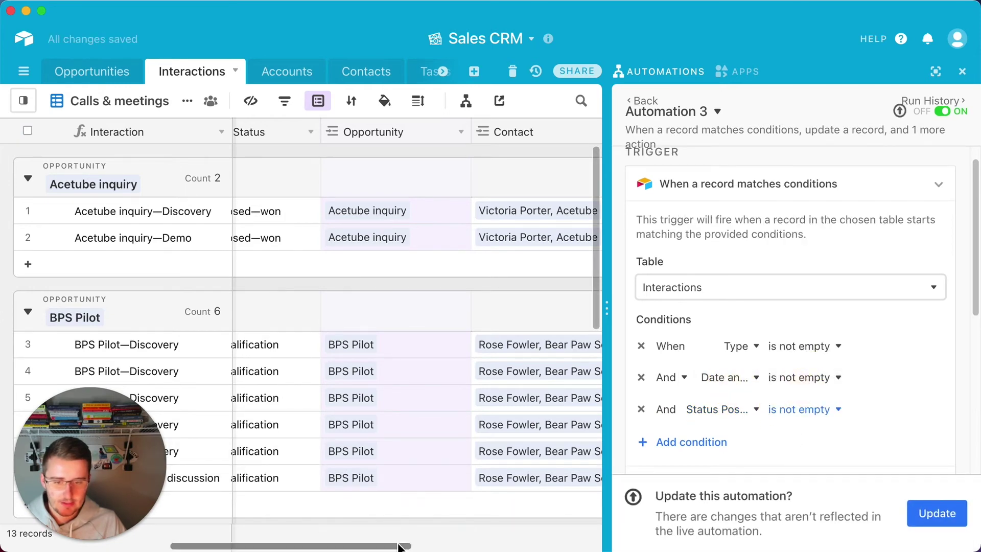
Set the first BPS Pilot interaction's Status Post to Proposal and rerun the trigger test.
{"action": "left_click_drag", "start_coordinate": [400, 547], "coordinate": [577, 546]}
{"action": "left_click", "coordinate": [431, 346]}
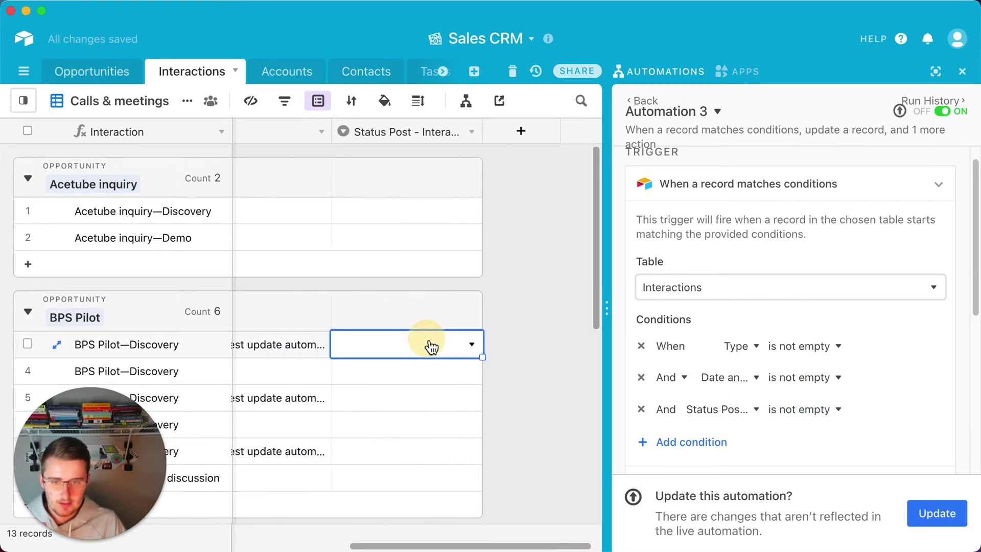
{"action": "left_click", "coordinate": [430, 345]}
{"action": "scroll", "coordinate": [434, 307], "scroll_direction": "down", "scroll_amount": 1}
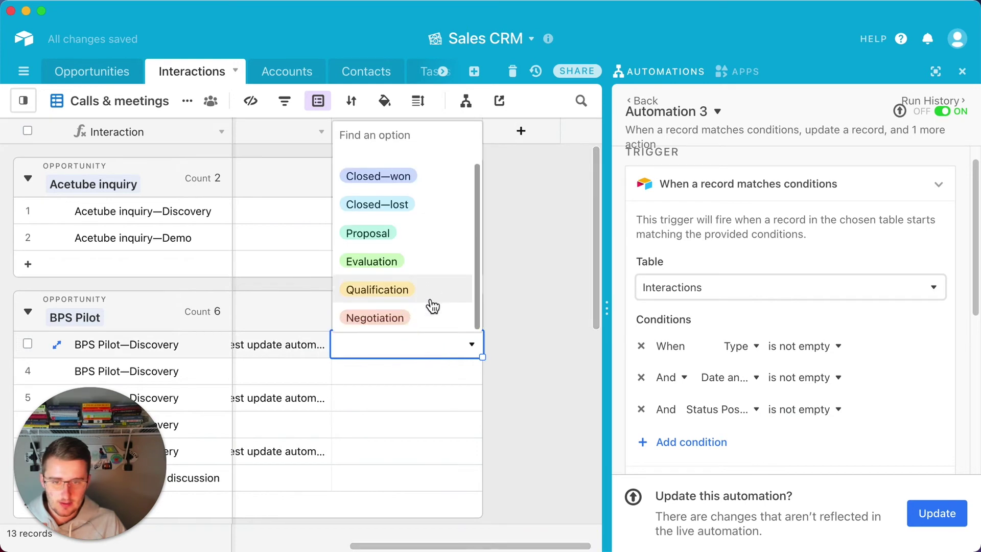
{"action": "left_click", "coordinate": [409, 246]}
{"action": "left_click", "coordinate": [531, 329]}
{"action": "scroll", "coordinate": [774, 456], "scroll_direction": "down", "scroll_amount": 3}
{"action": "left_click", "coordinate": [912, 361]}
{"action": "scroll", "coordinate": [914, 364], "scroll_direction": "down", "scroll_amount": 4}
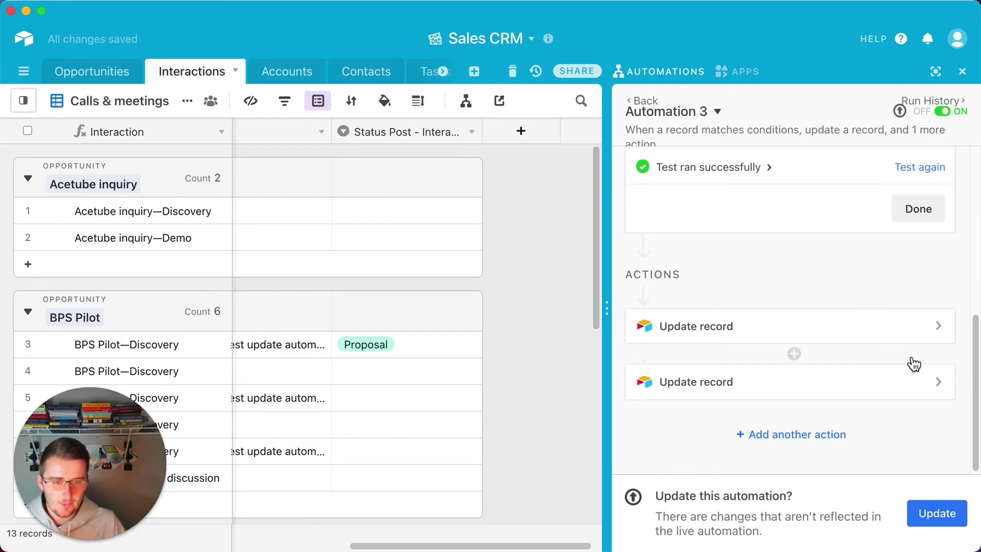
Insert the trigger's Status Post - Interaction name as the Opportunities action's Status value.
{"action": "left_click", "coordinate": [115, 83]}
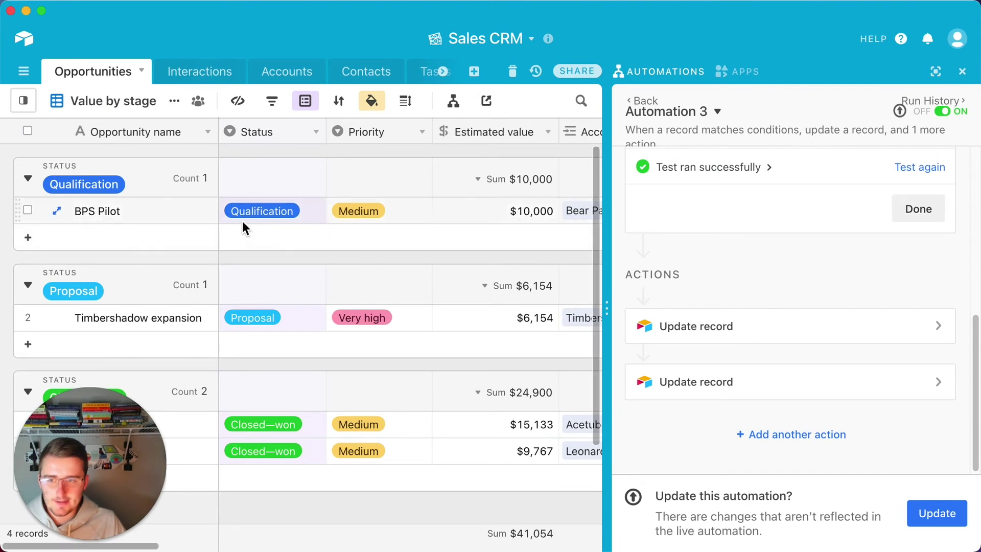
{"action": "left_click", "coordinate": [821, 384]}
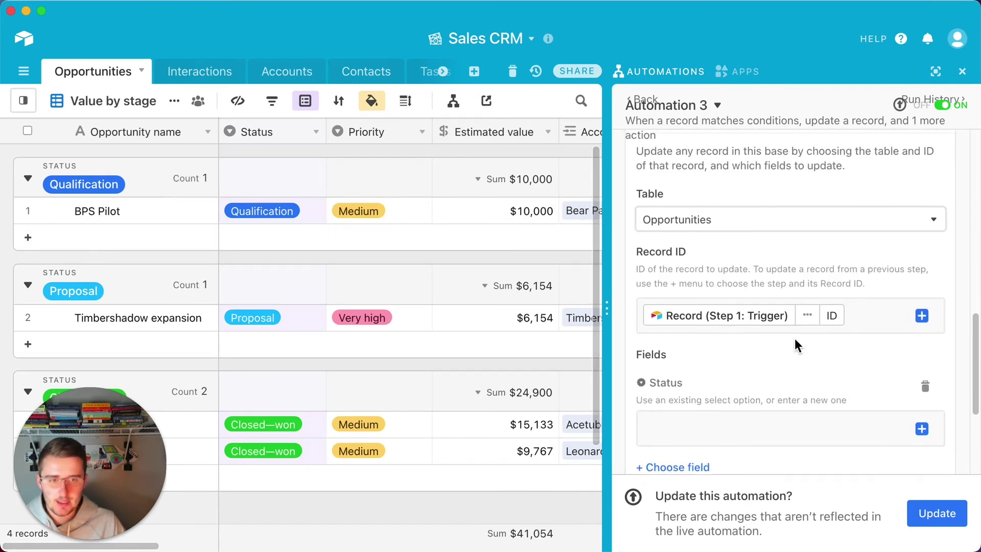
{"action": "left_click", "coordinate": [922, 401]}
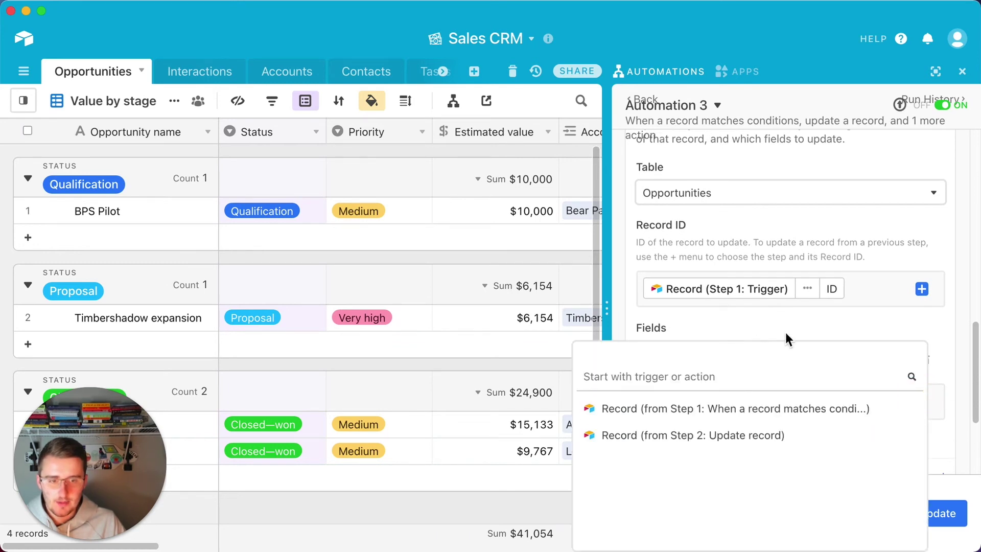
{"action": "left_click", "coordinate": [885, 411]}
{"action": "scroll", "coordinate": [731, 433], "scroll_direction": "down", "scroll_amount": 5}
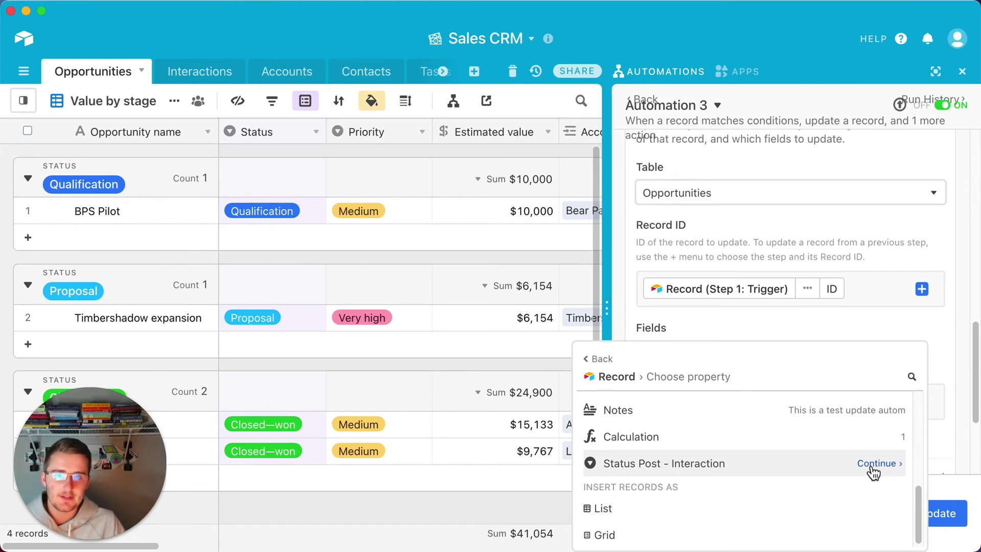
{"action": "left_click", "coordinate": [874, 465]}
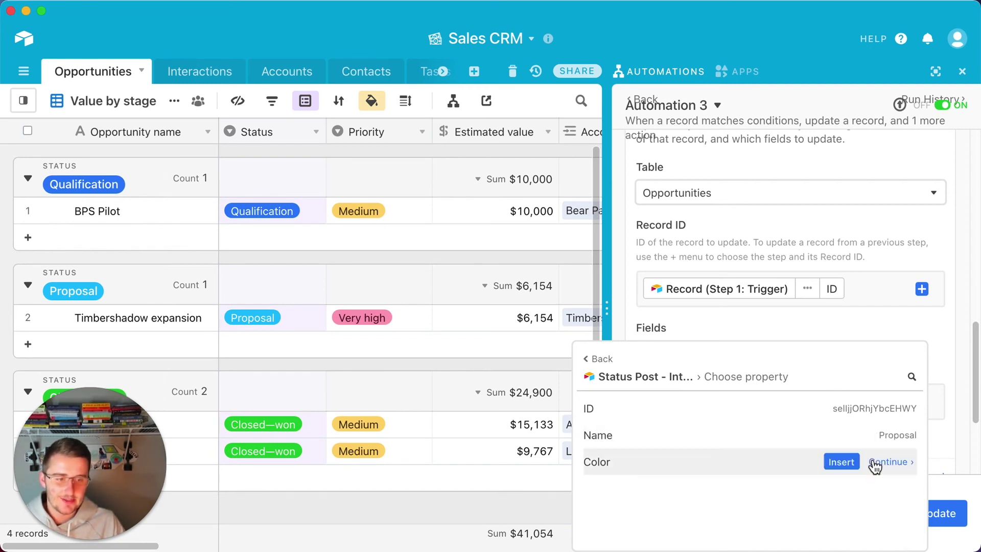
{"action": "left_click", "coordinate": [841, 436]}
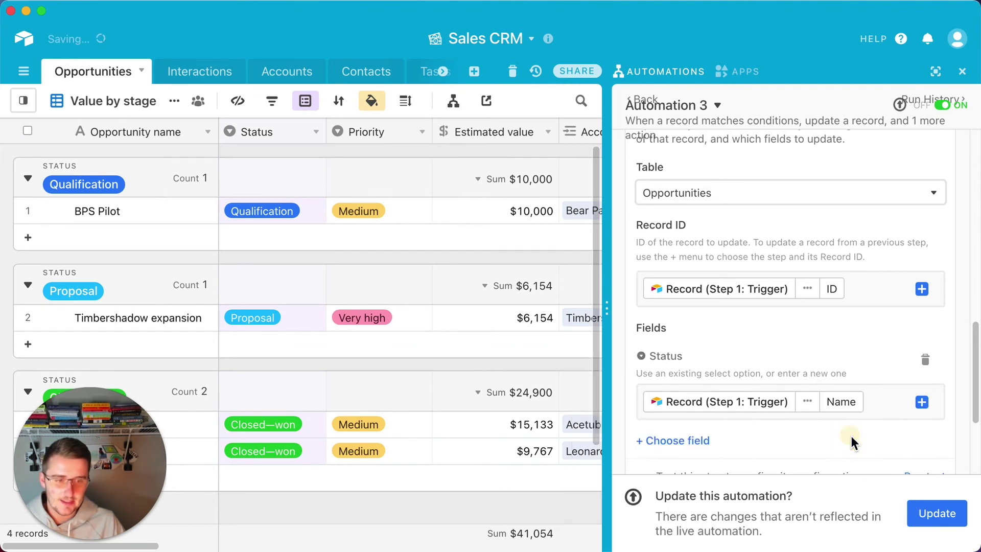
Test the update action, publish the changes, and collapse the action and trigger.
{"action": "scroll", "coordinate": [818, 404], "scroll_direction": "down", "scroll_amount": 2}
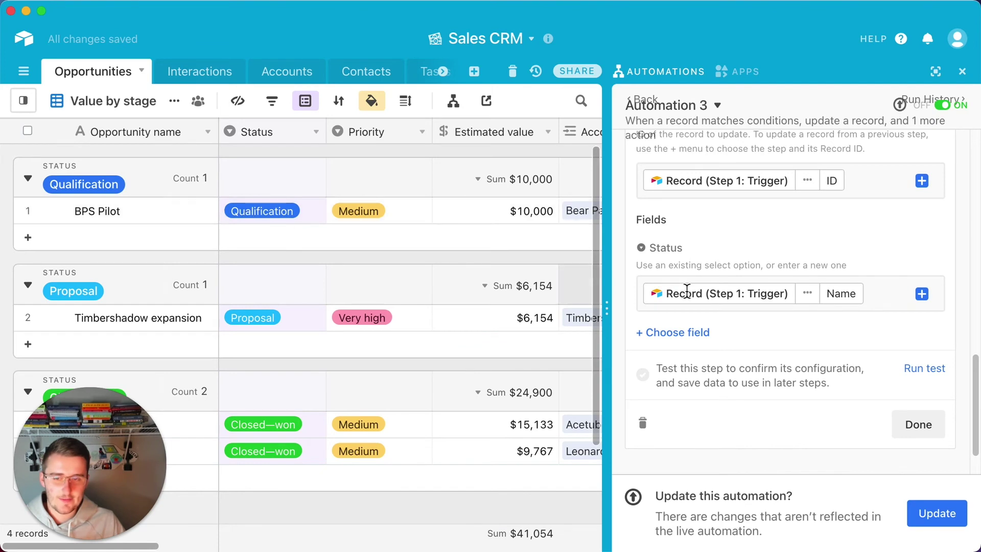
{"action": "left_click", "coordinate": [921, 370]}
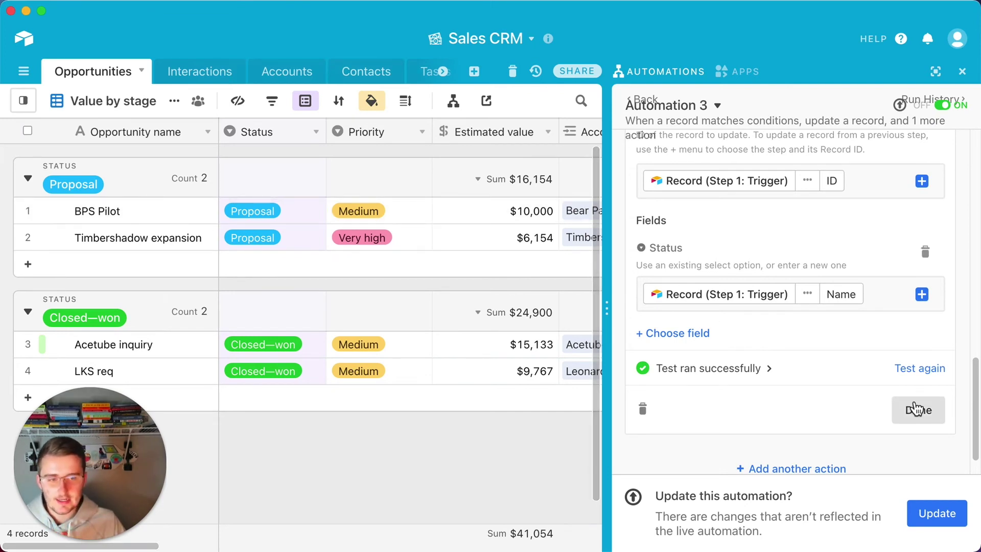
{"action": "left_click", "coordinate": [943, 512]}
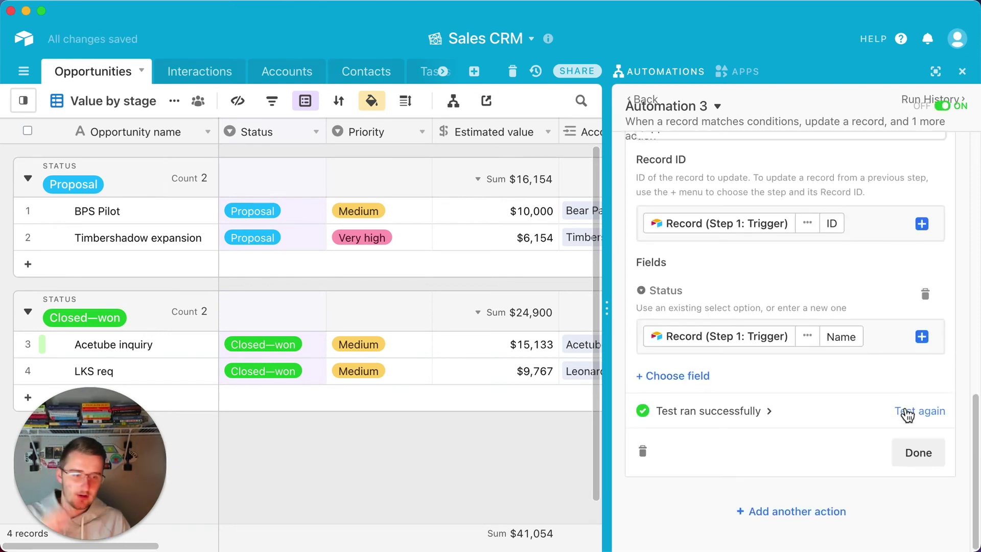
{"action": "left_click", "coordinate": [910, 456]}
{"action": "scroll", "coordinate": [825, 292], "scroll_direction": "up", "scroll_amount": 2}
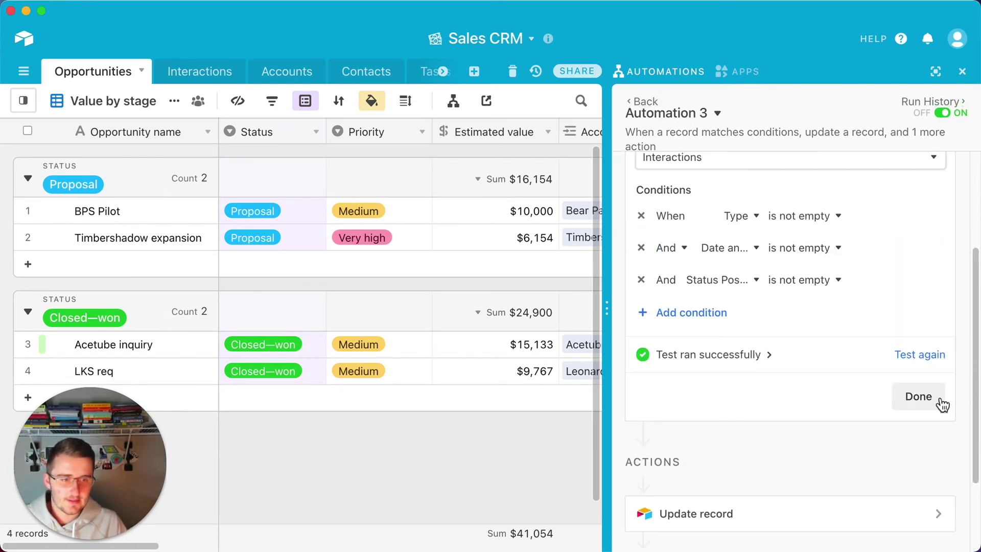
{"action": "left_click", "coordinate": [918, 397]}
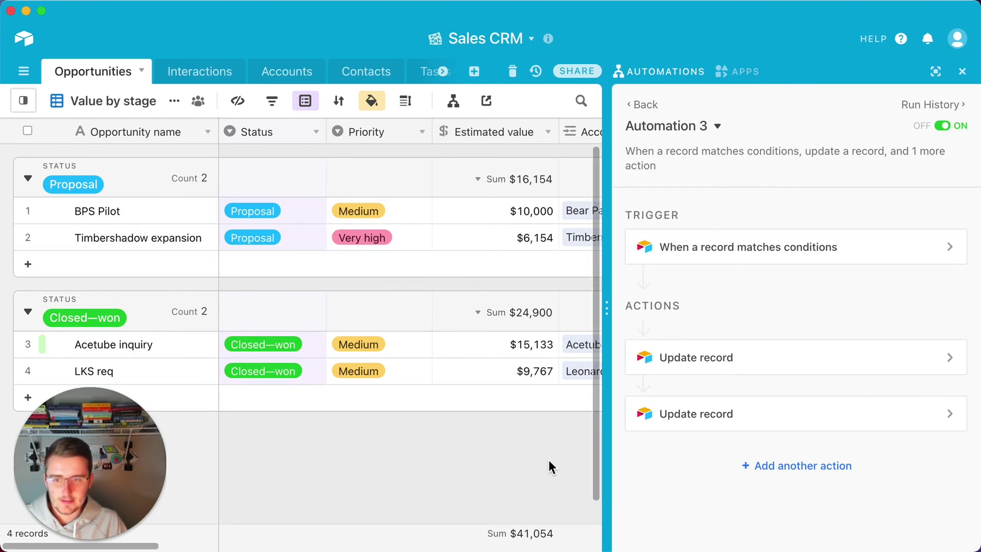
Submit the browser Entry form with Status Post - Interaction set to Qualification, then return to Airtable.
{"action": "key", "text": "super+Tab"}
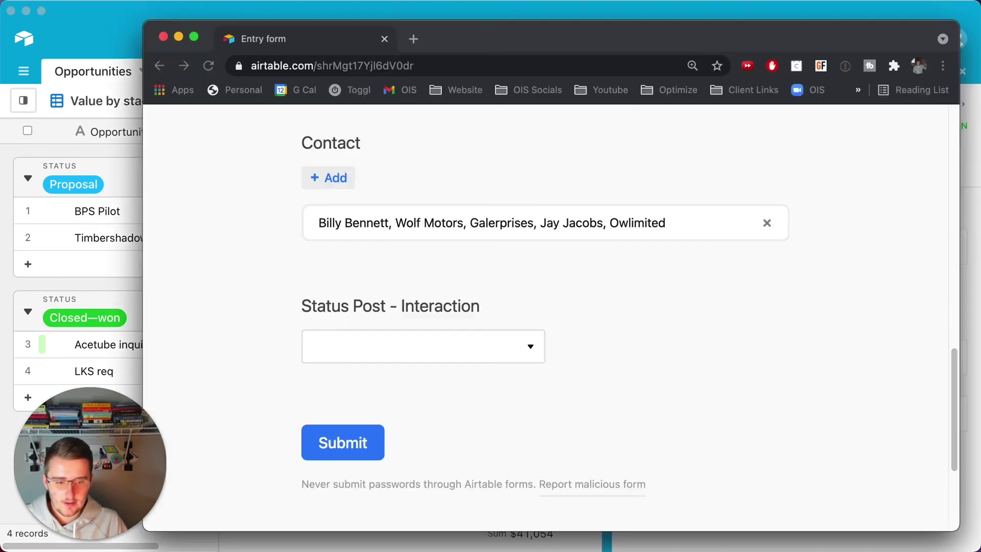
{"action": "left_click", "coordinate": [391, 357]}
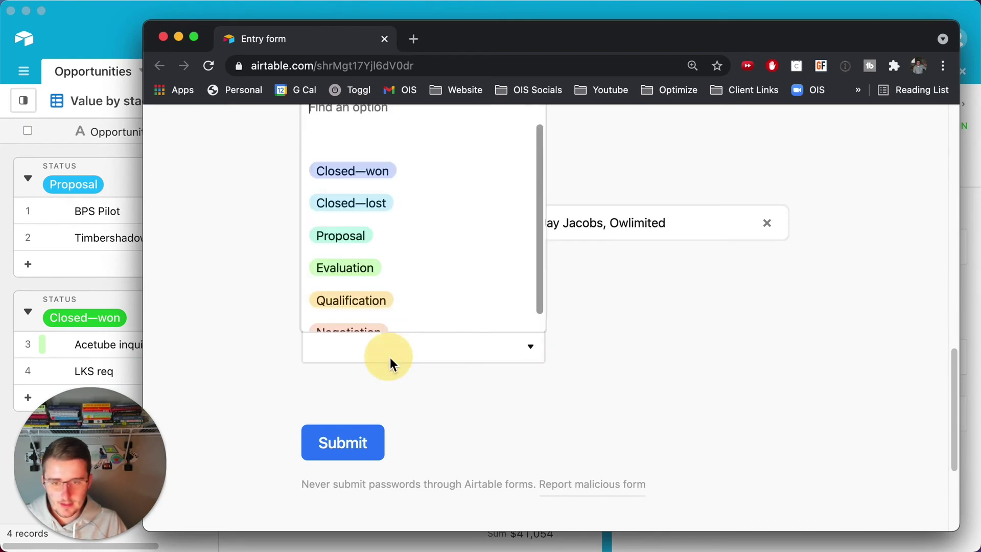
{"action": "left_click", "coordinate": [362, 295]}
{"action": "left_click", "coordinate": [350, 442]}
{"action": "left_click", "coordinate": [91, 253]}
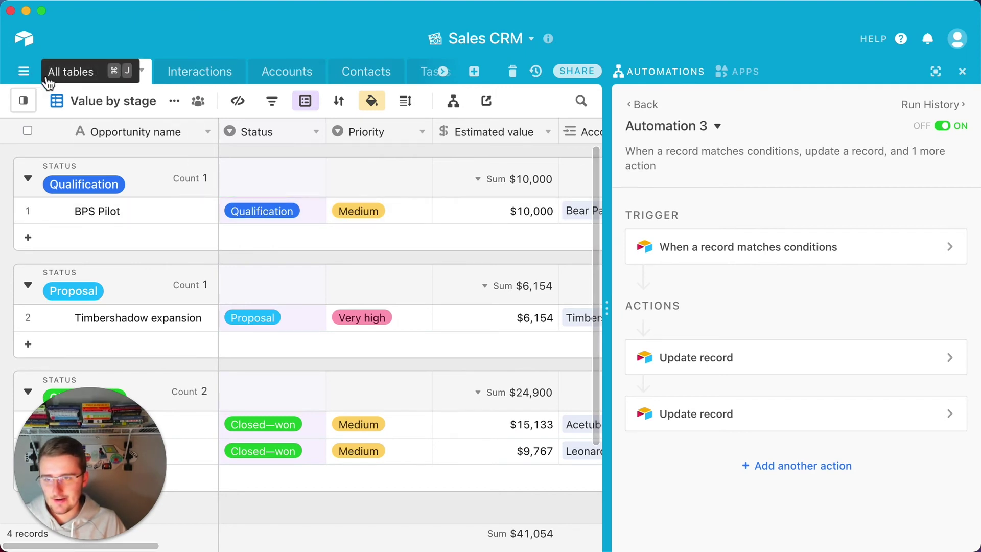
{"action": "left_click", "coordinate": [211, 76]}
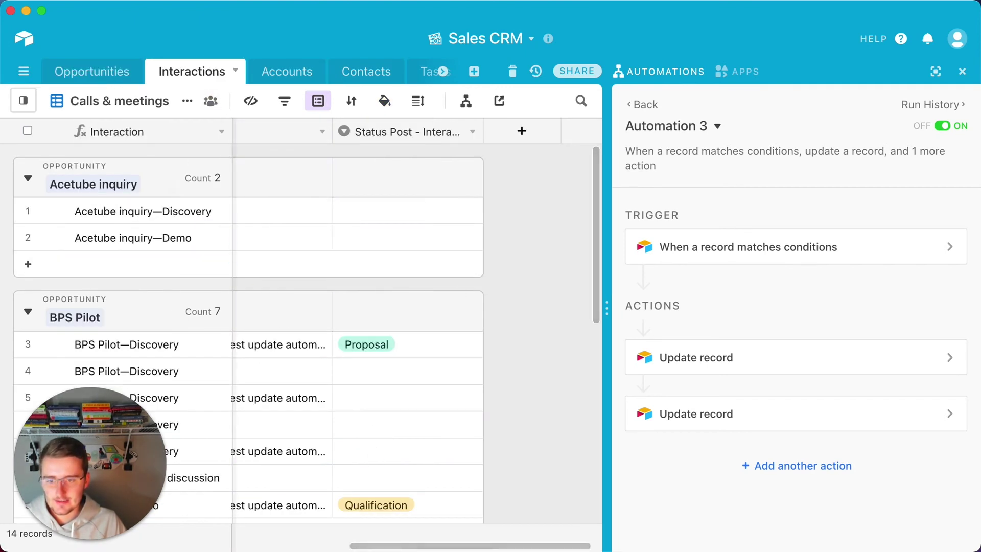
{"action": "scroll", "coordinate": [363, 380], "scroll_direction": "down", "scroll_amount": 3}
{"action": "scroll", "coordinate": [361, 378], "scroll_direction": "up", "scroll_amount": 2}
{"action": "left_click", "coordinate": [311, 461]}
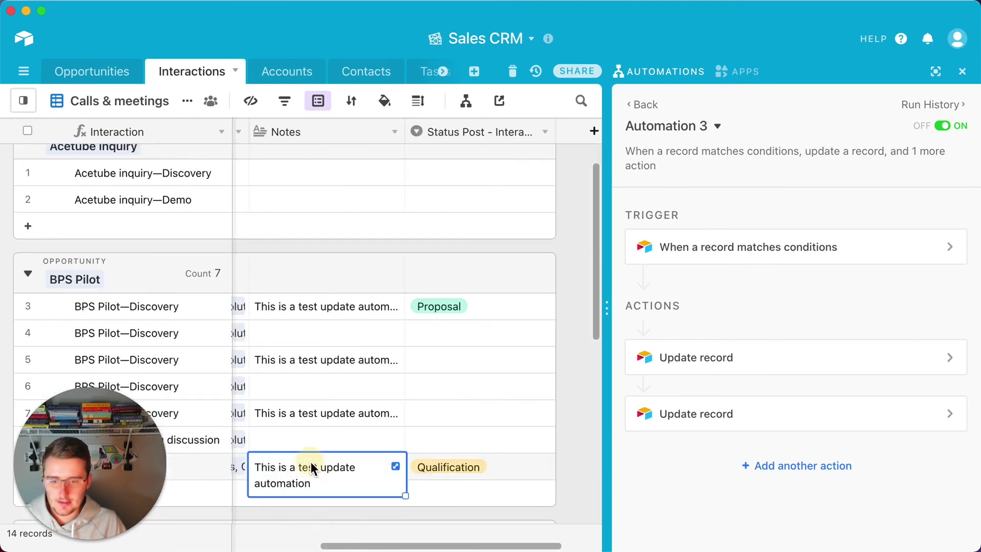
{"action": "left_click", "coordinate": [110, 71]}
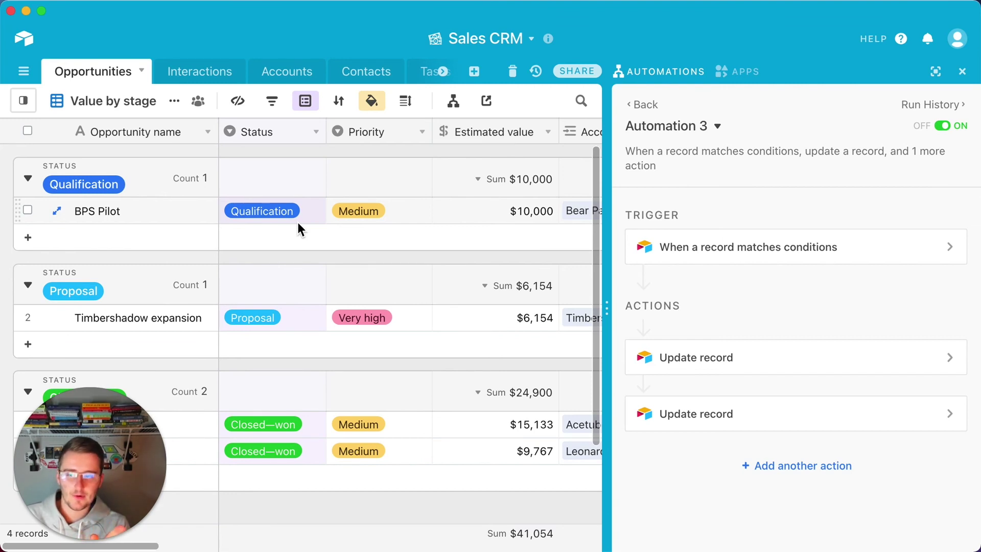
Create a shareable grid view link for Value by stage with syncing to other bases allowed.
{"action": "left_click", "coordinate": [488, 104]}
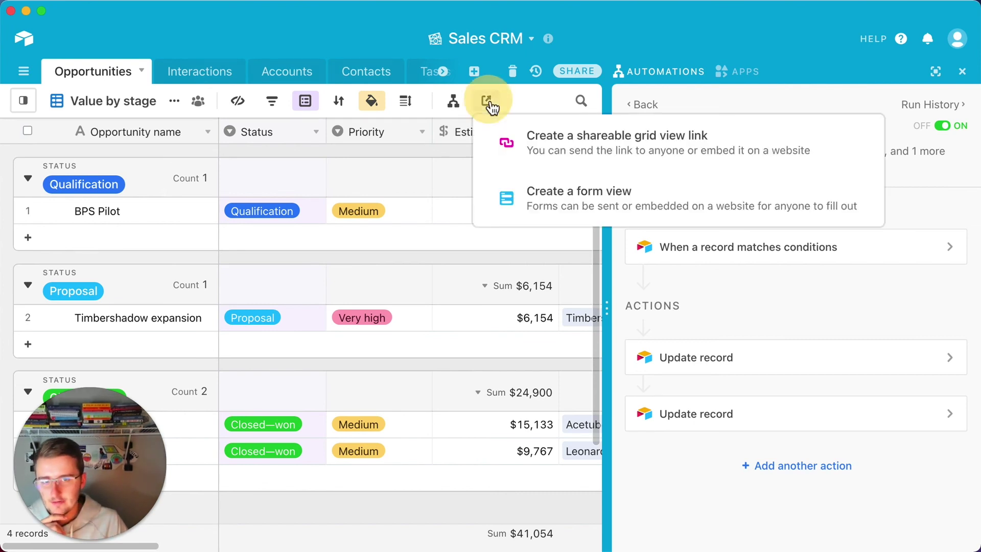
{"action": "left_click", "coordinate": [584, 138]}
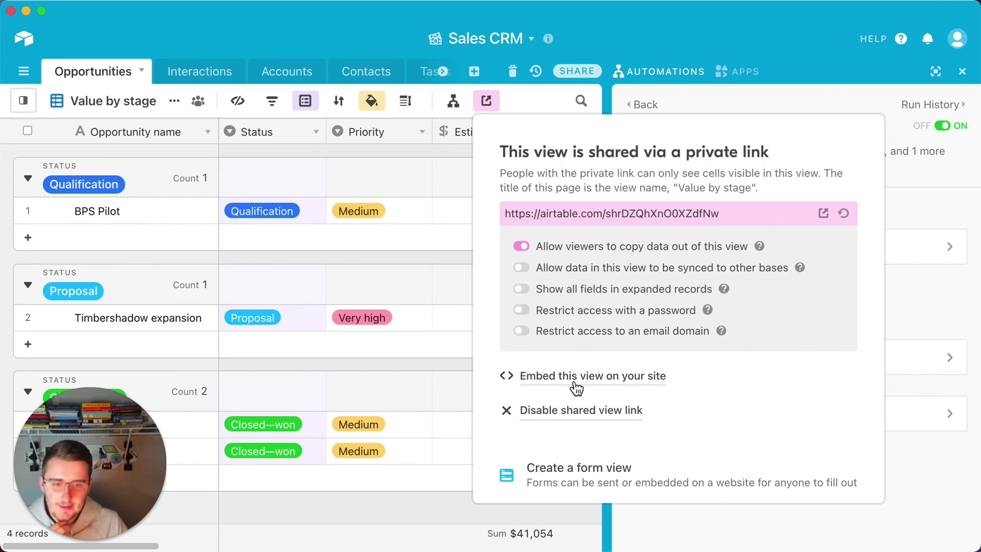
{"action": "left_click", "coordinate": [544, 275]}
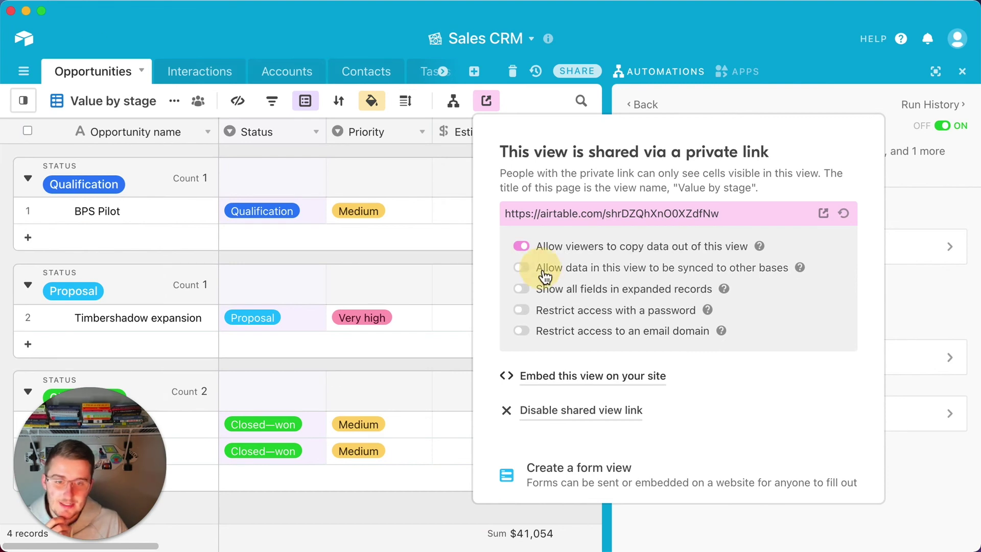
{"action": "left_click", "coordinate": [433, 254]}
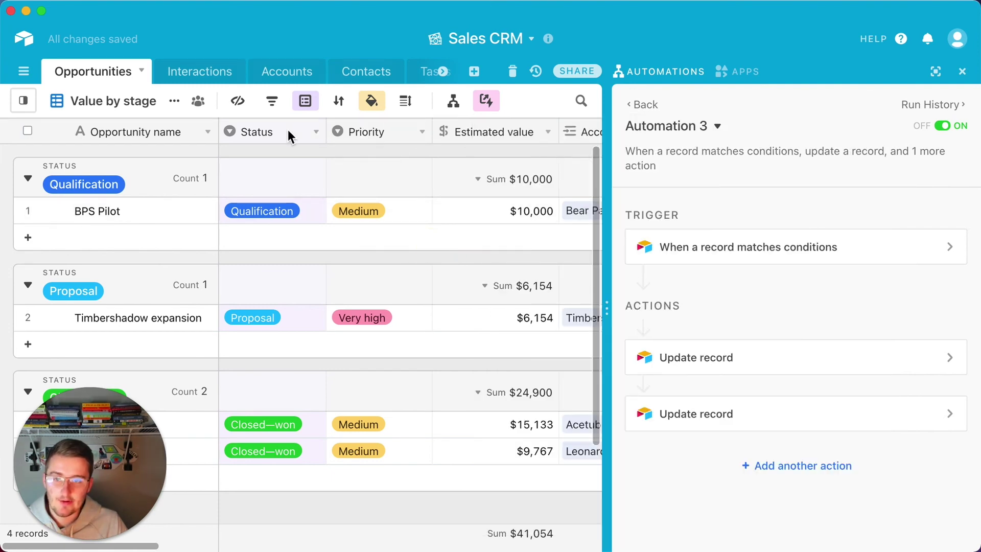